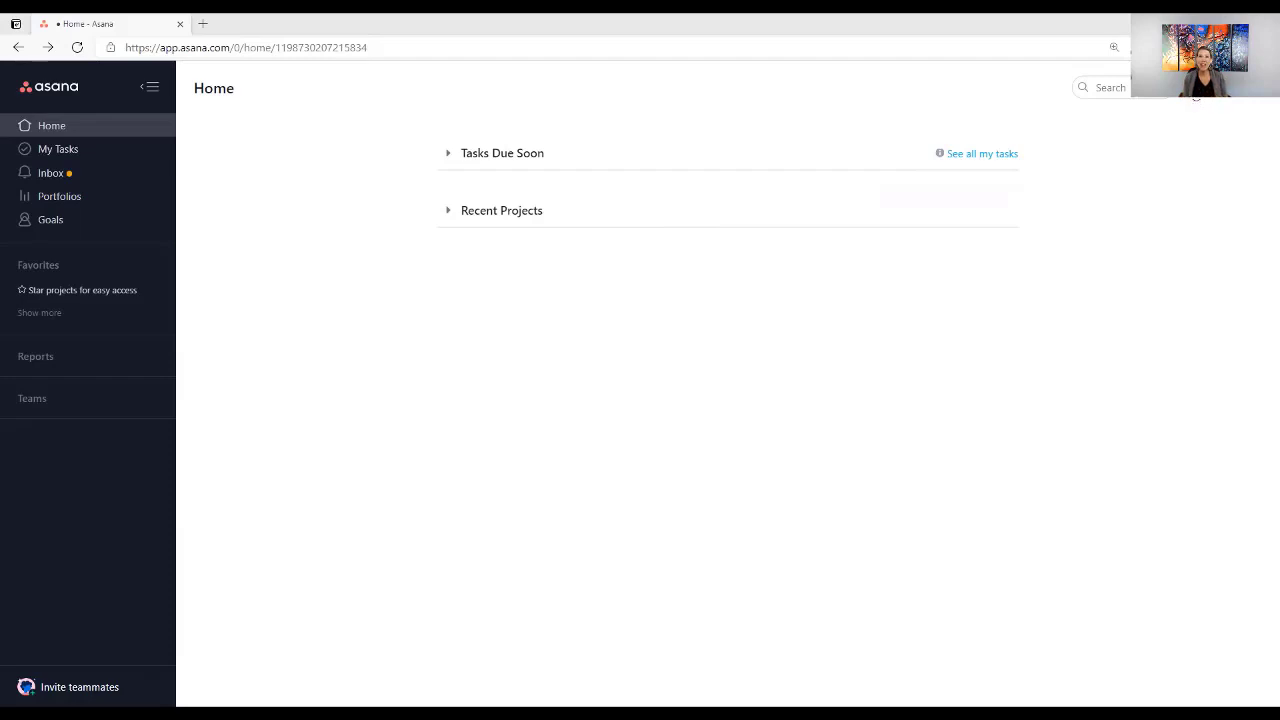
# Create a blank project named EFC, private to project members, with List as the default view.
pyautogui.click(1196, 96)
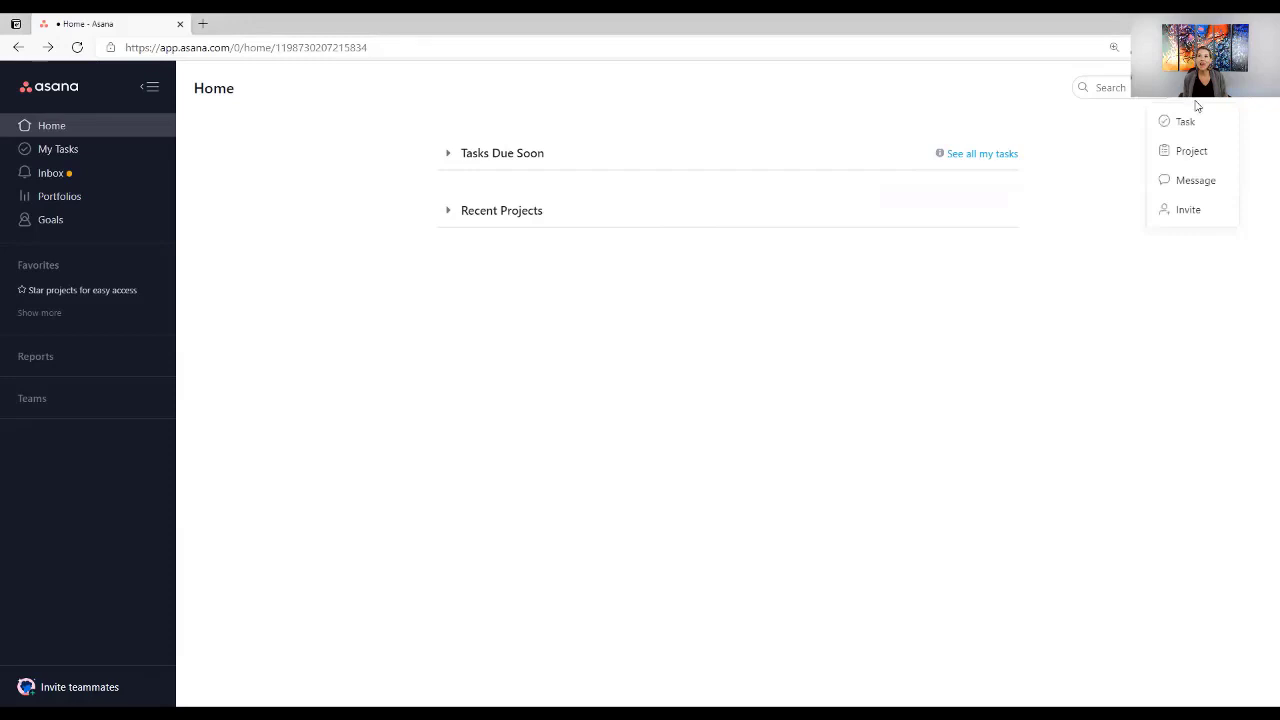
pyautogui.click(1203, 157)
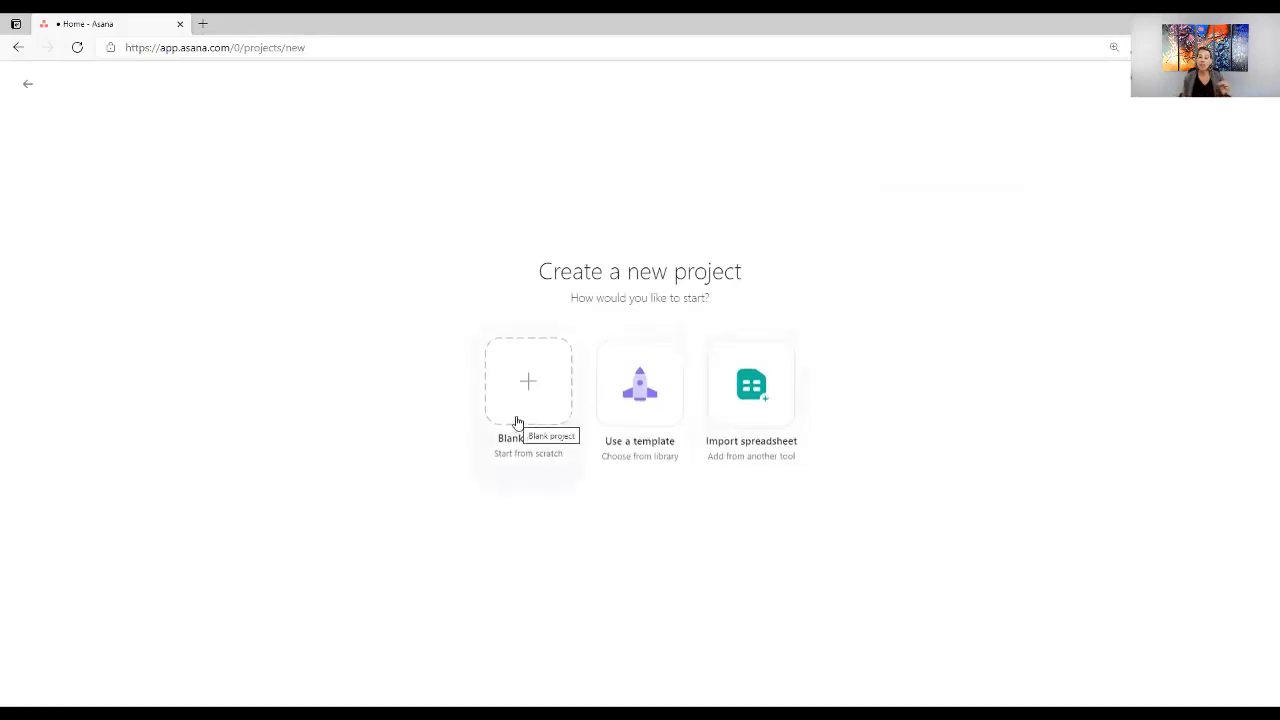
pyautogui.click(622, 398)
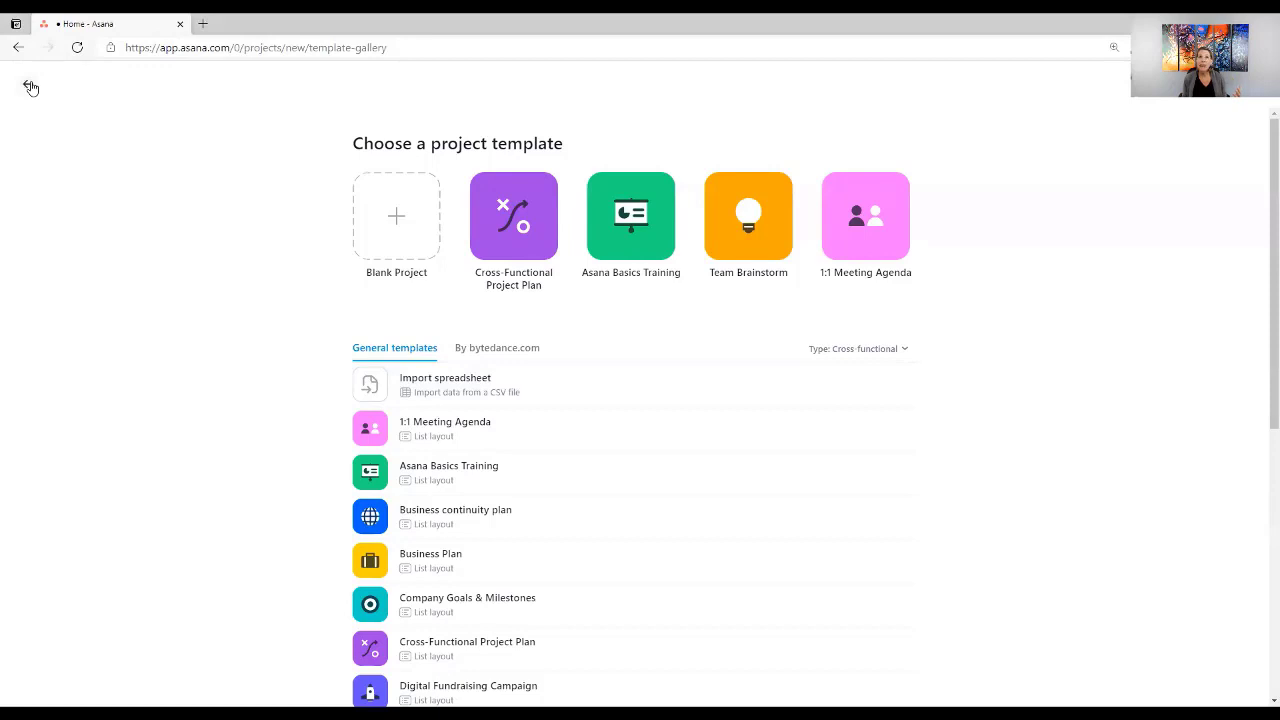
pyautogui.click(390, 225)
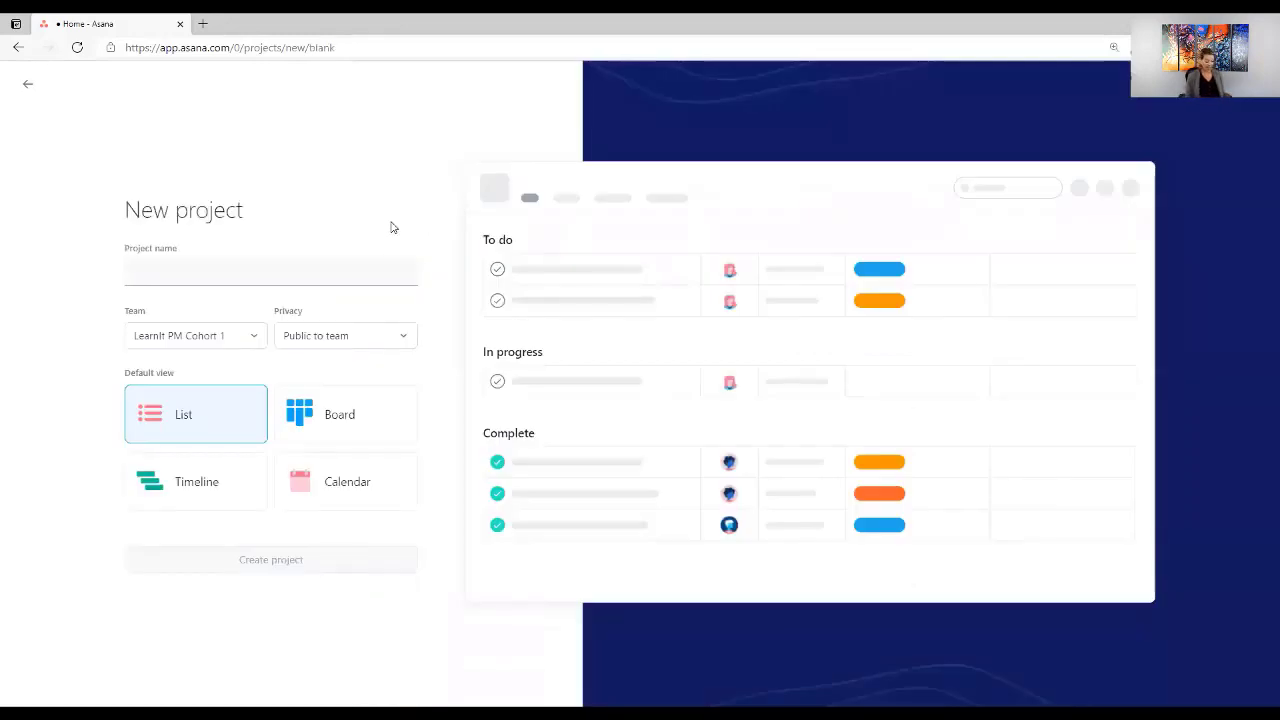
pyautogui.write('EFC')
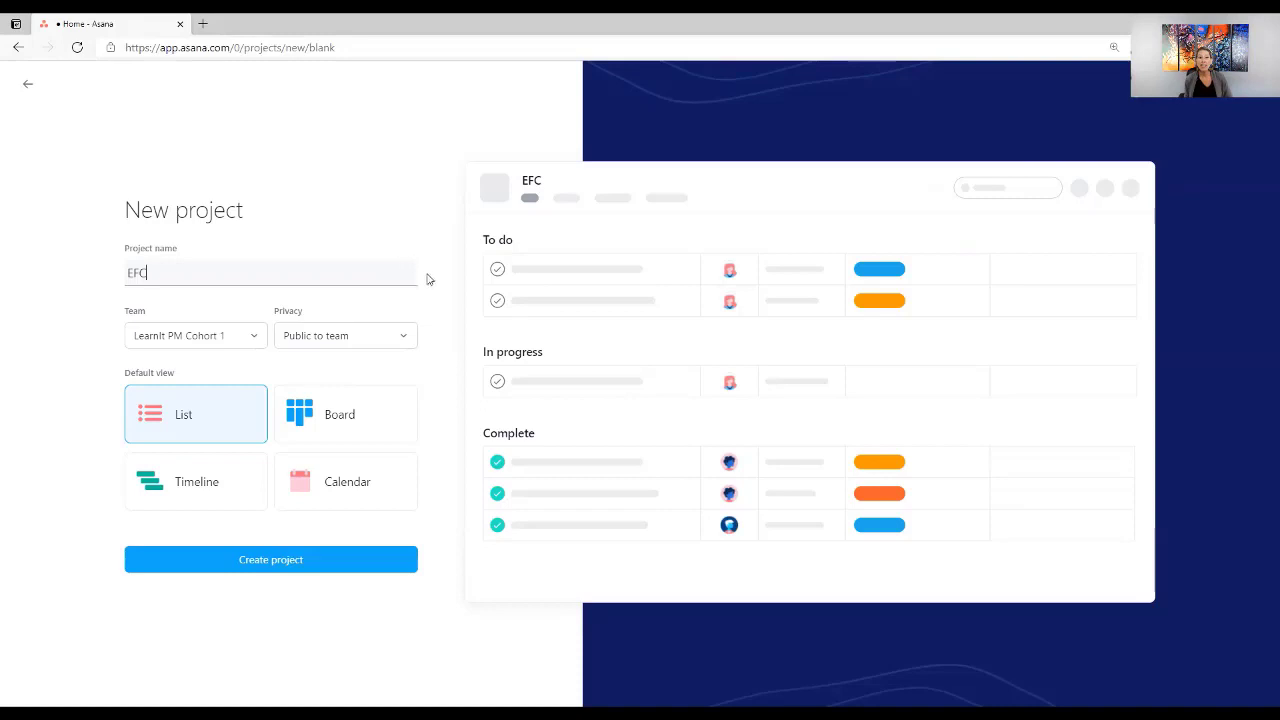
pyautogui.click(414, 341)
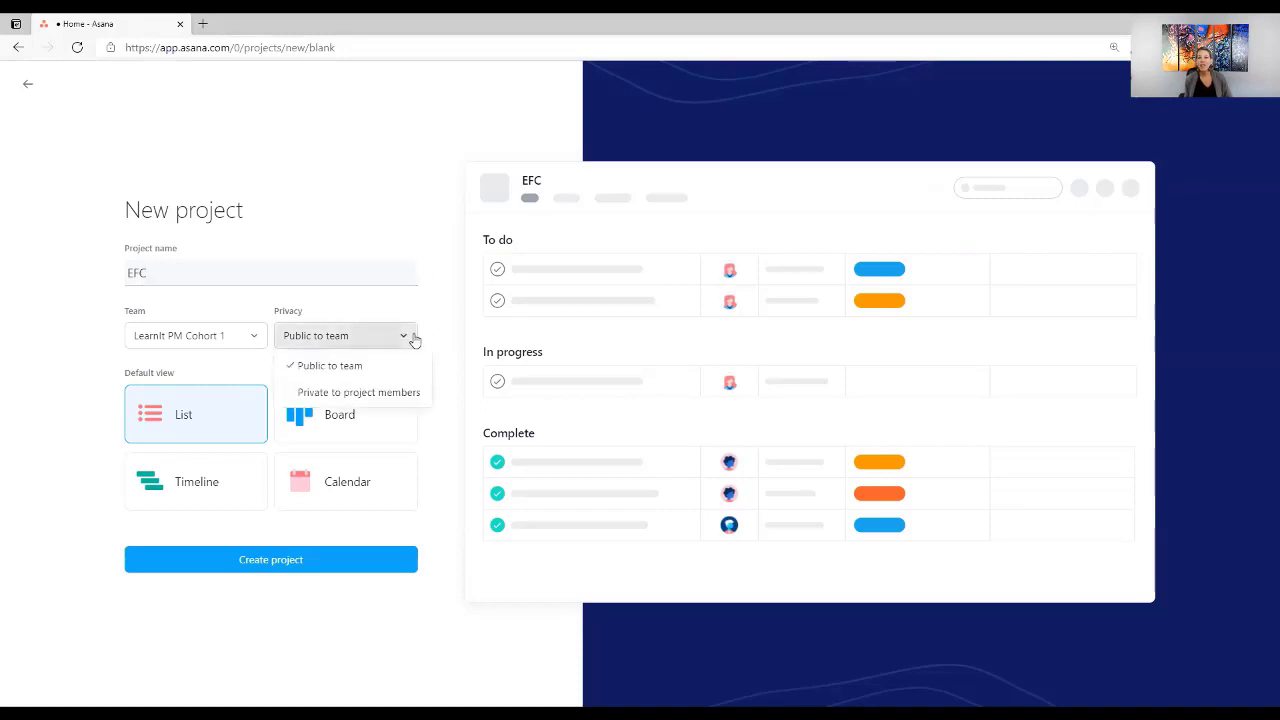
pyautogui.click(408, 396)
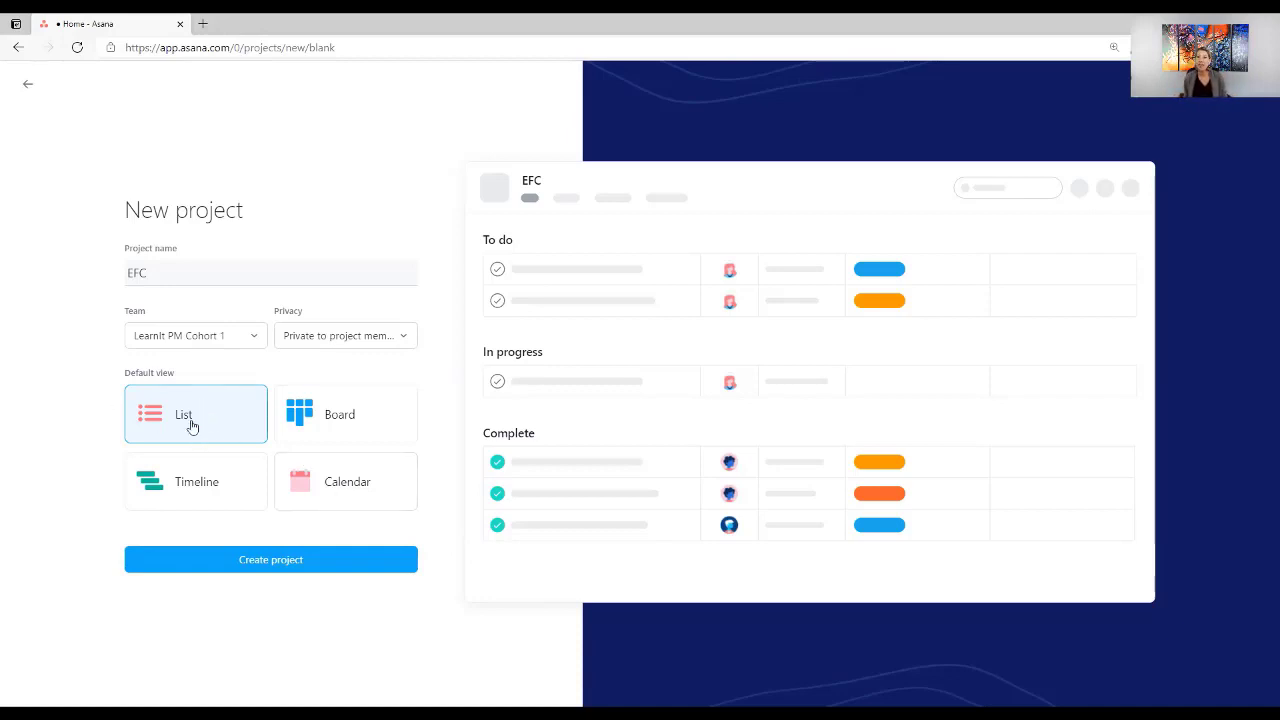
pyautogui.click(263, 561)
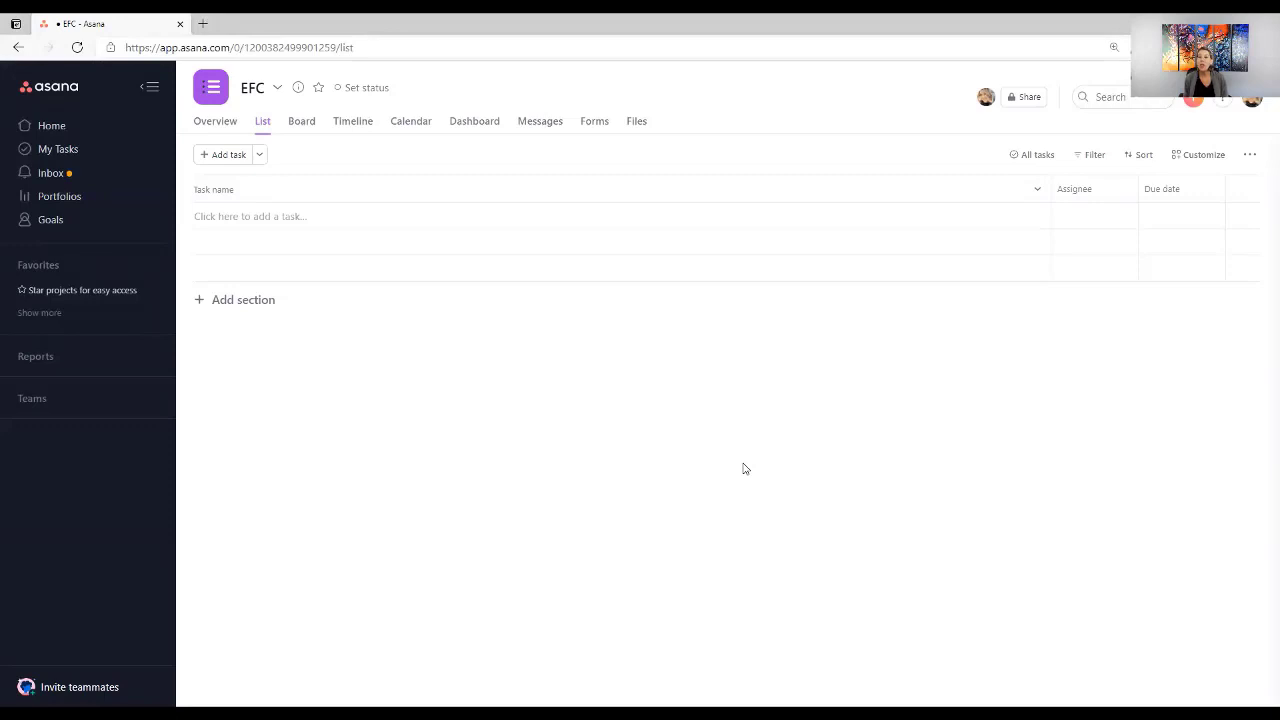
# In the project overview, write the collaboration note "Welcome to the project! The team kickoff meeting will be May 31st. Se you there!".
pyautogui.click(216, 121)
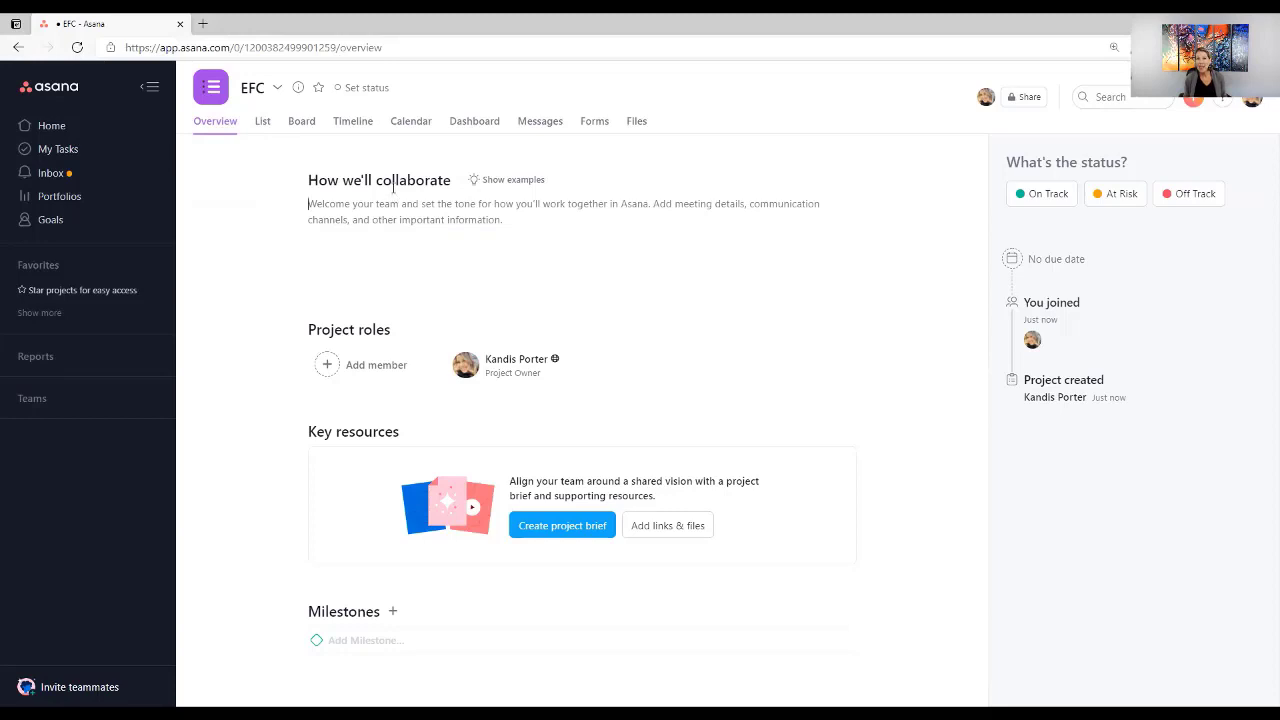
pyautogui.click(441, 250)
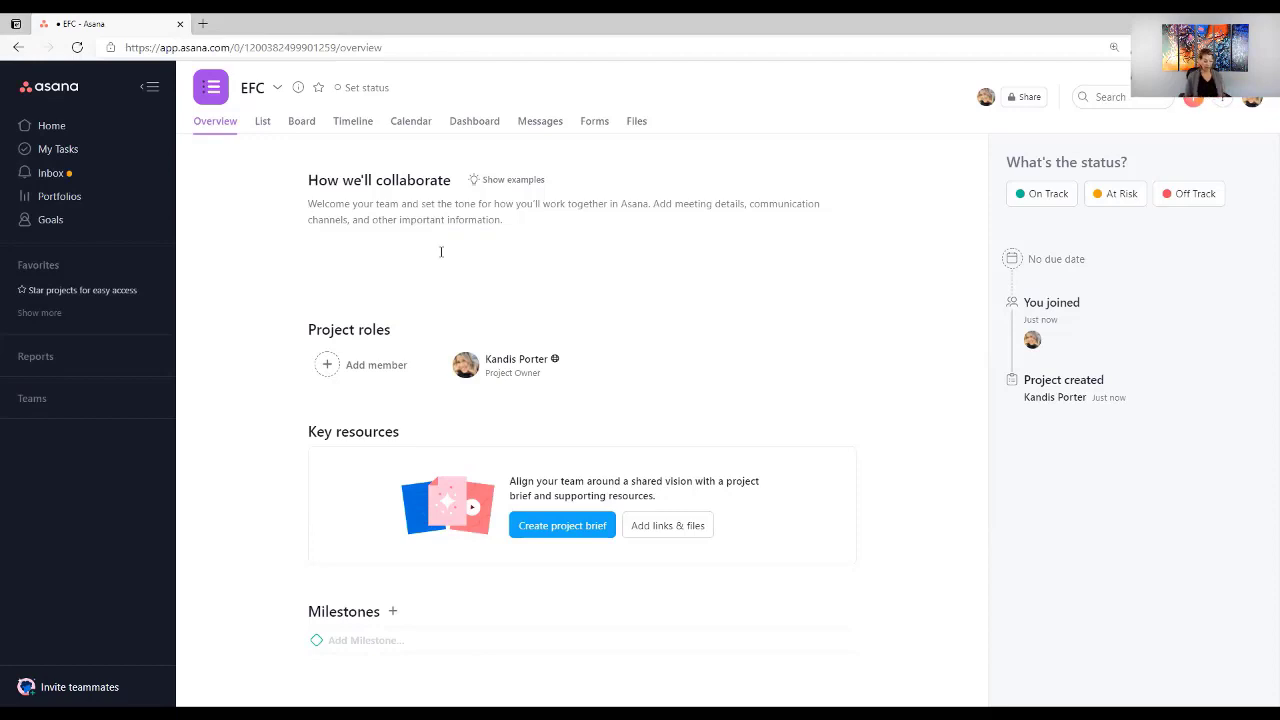
pyautogui.write('Welcome to the project! The ')
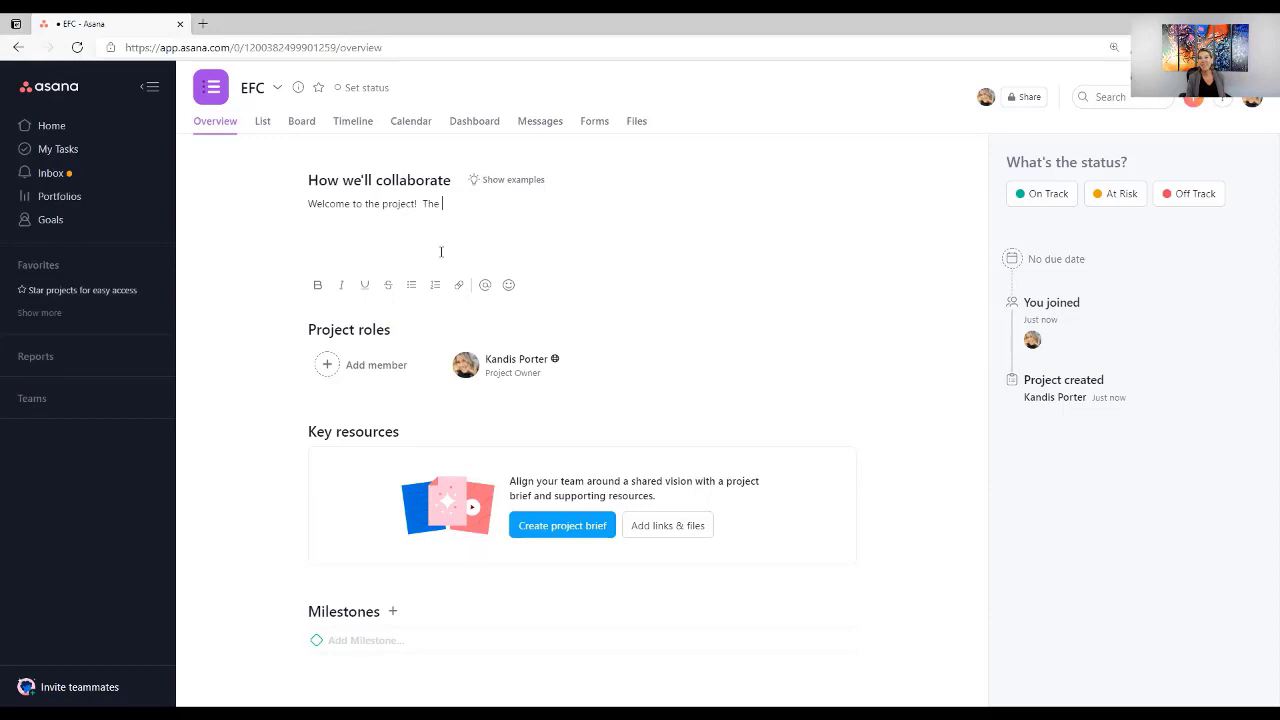
pyautogui.write('team kic')
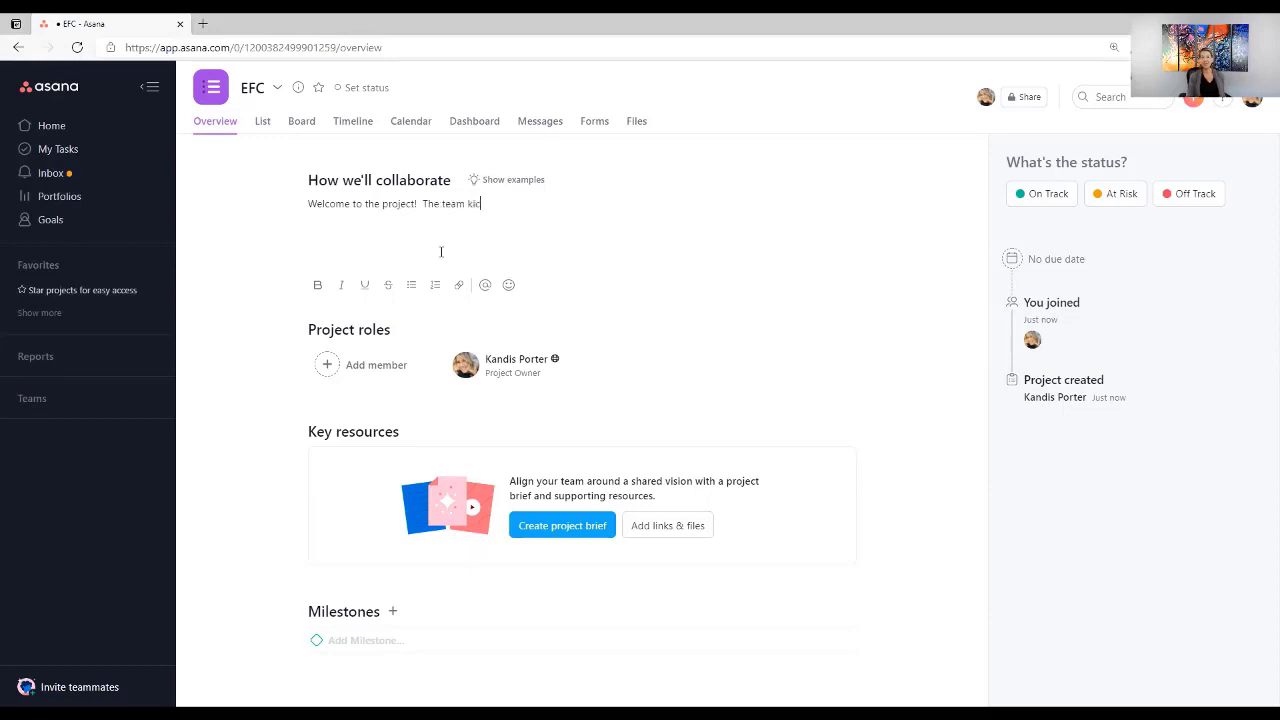
pyautogui.write('koff meeting is')
pyautogui.press('BackSpace')
pyautogui.press('BackSpace')
pyautogui.press('BackSpace')
pyautogui.press('BackSpace')
pyautogui.press('BackSpace')
pyautogui.write('ng will be May 31st.  Se you there!')
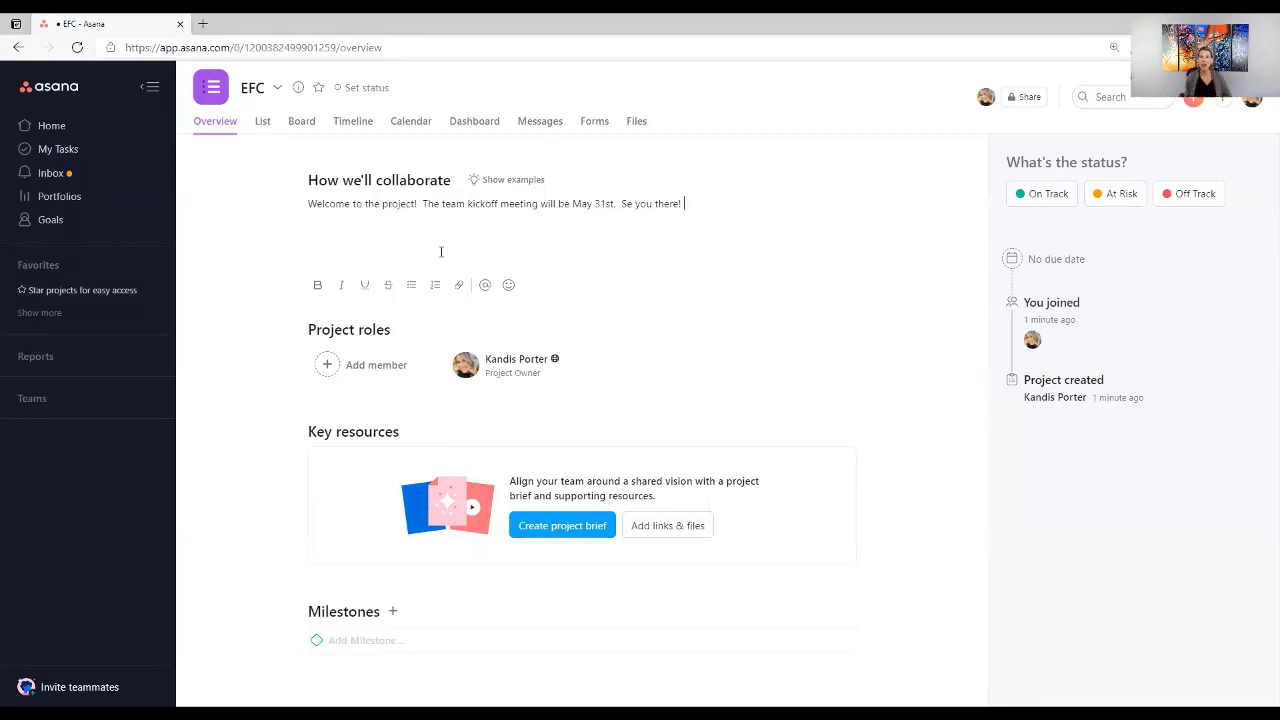
pyautogui.click(266, 352)
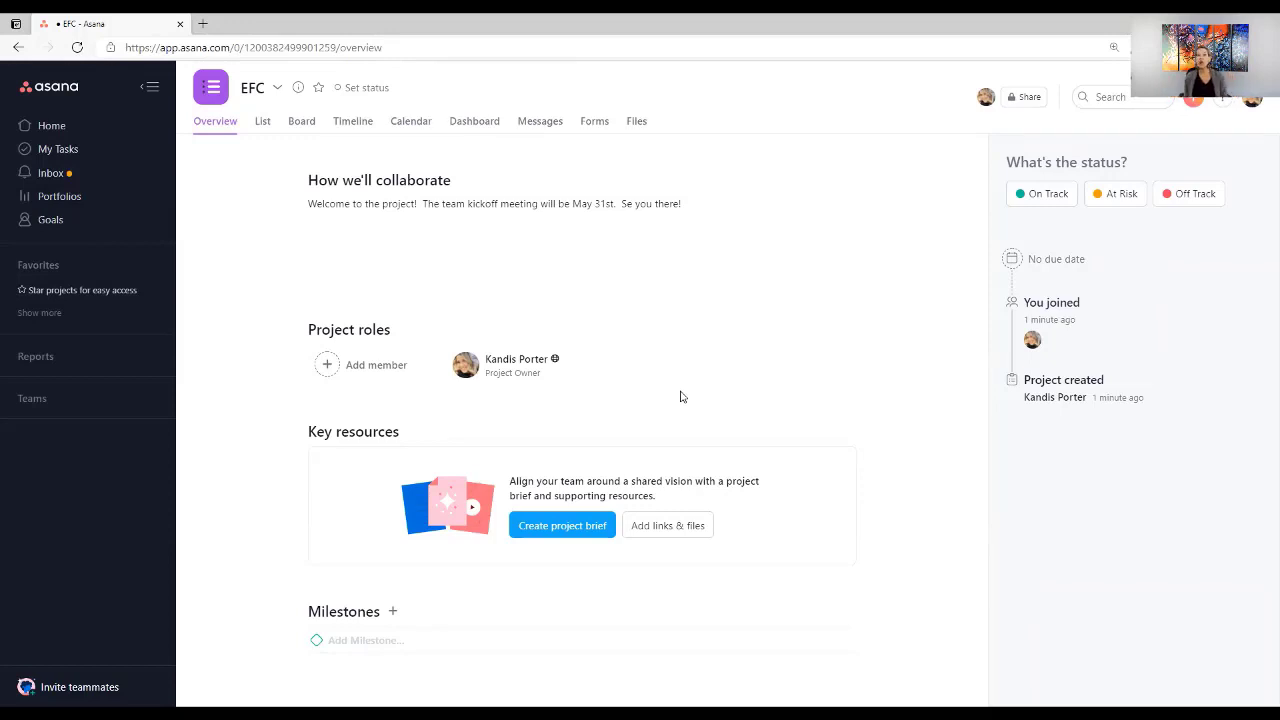
# Create a project brief with the suggested sections Executive summary, Background, Problem statement, Proposed solution, Open questions and Risks, and return to the overview.
pyautogui.click(690, 525)
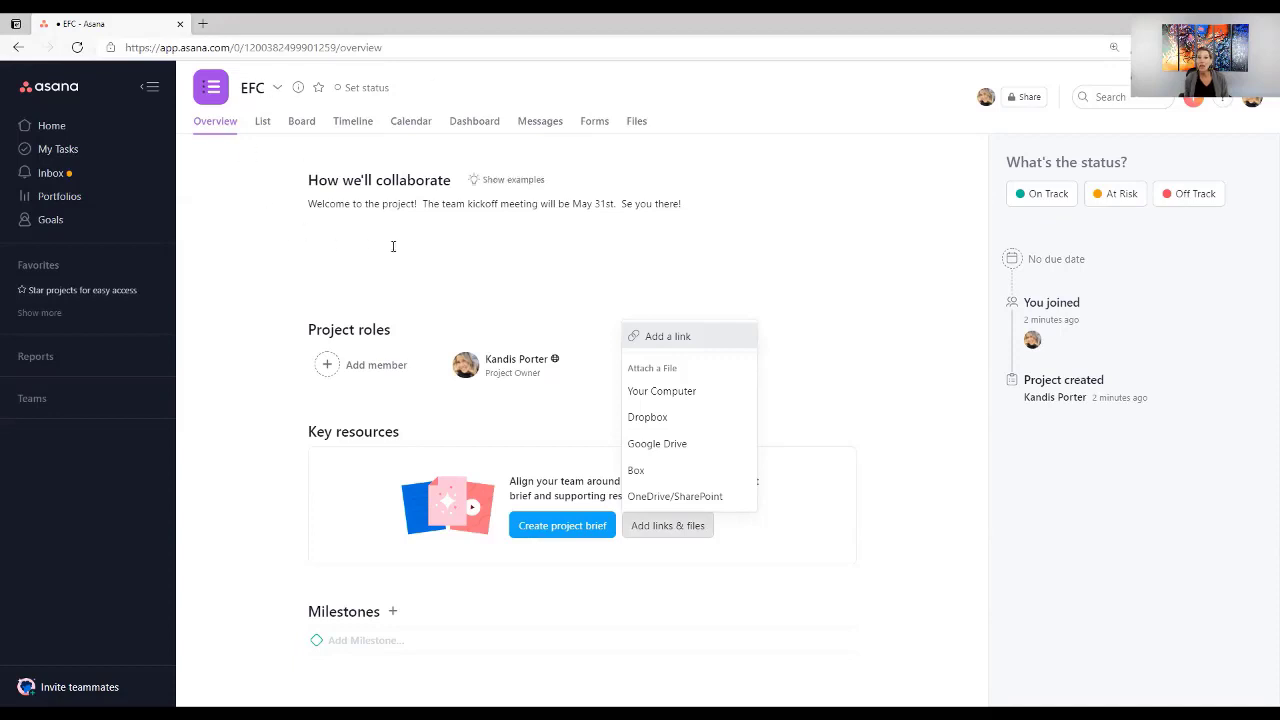
pyautogui.click(812, 541)
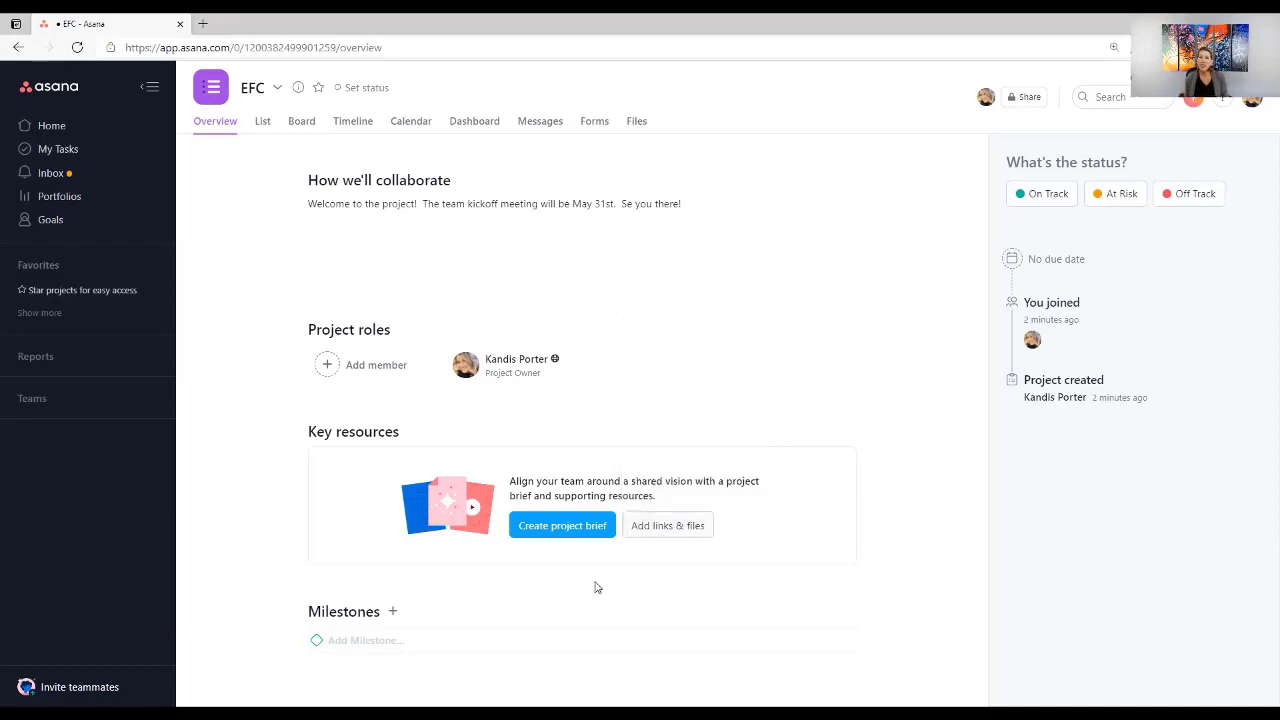
pyautogui.click(566, 532)
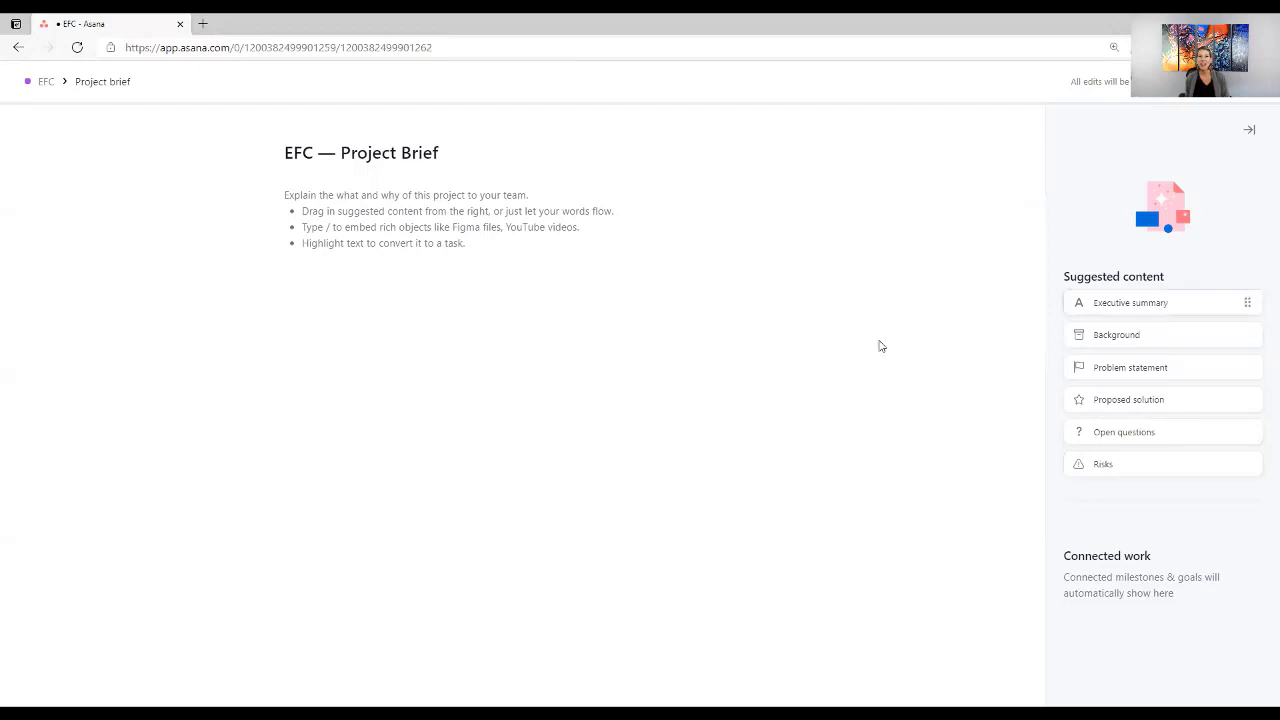
pyautogui.moveTo(1130, 303); pyautogui.dragTo(881, 346)
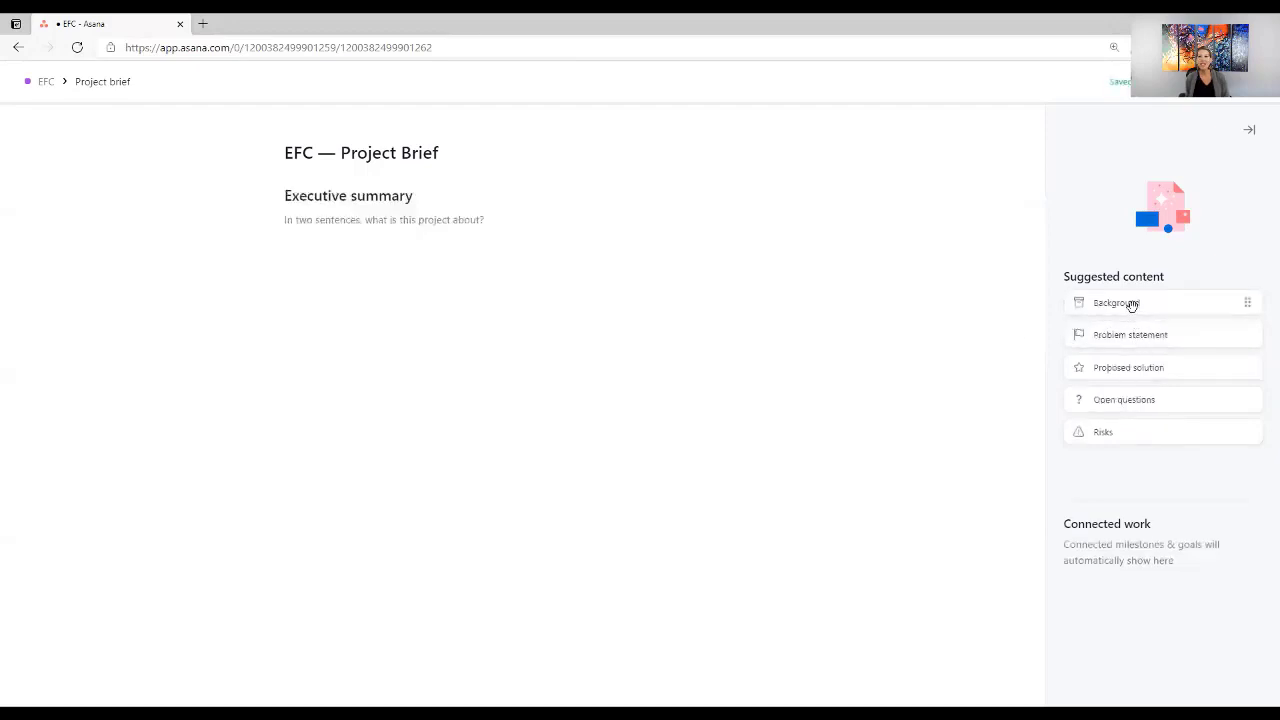
pyautogui.moveTo(1125, 302); pyautogui.dragTo(497, 320)
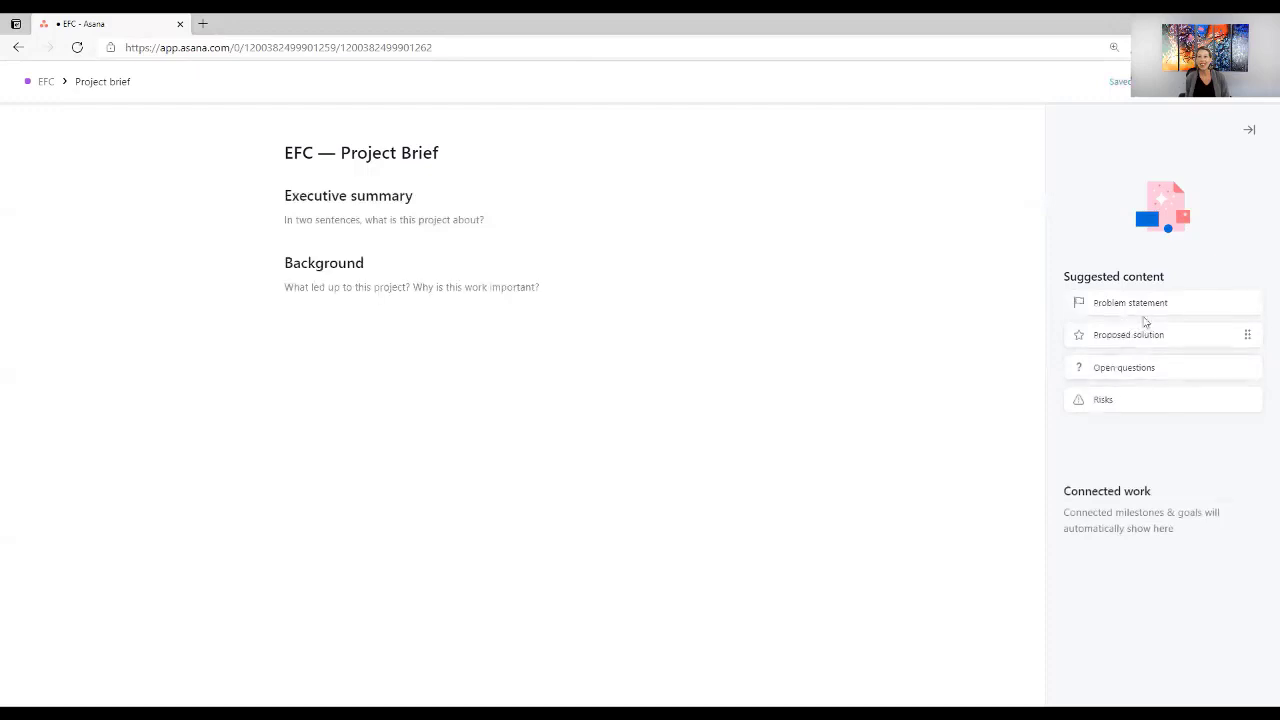
pyautogui.moveTo(1143, 303); pyautogui.dragTo(452, 390)
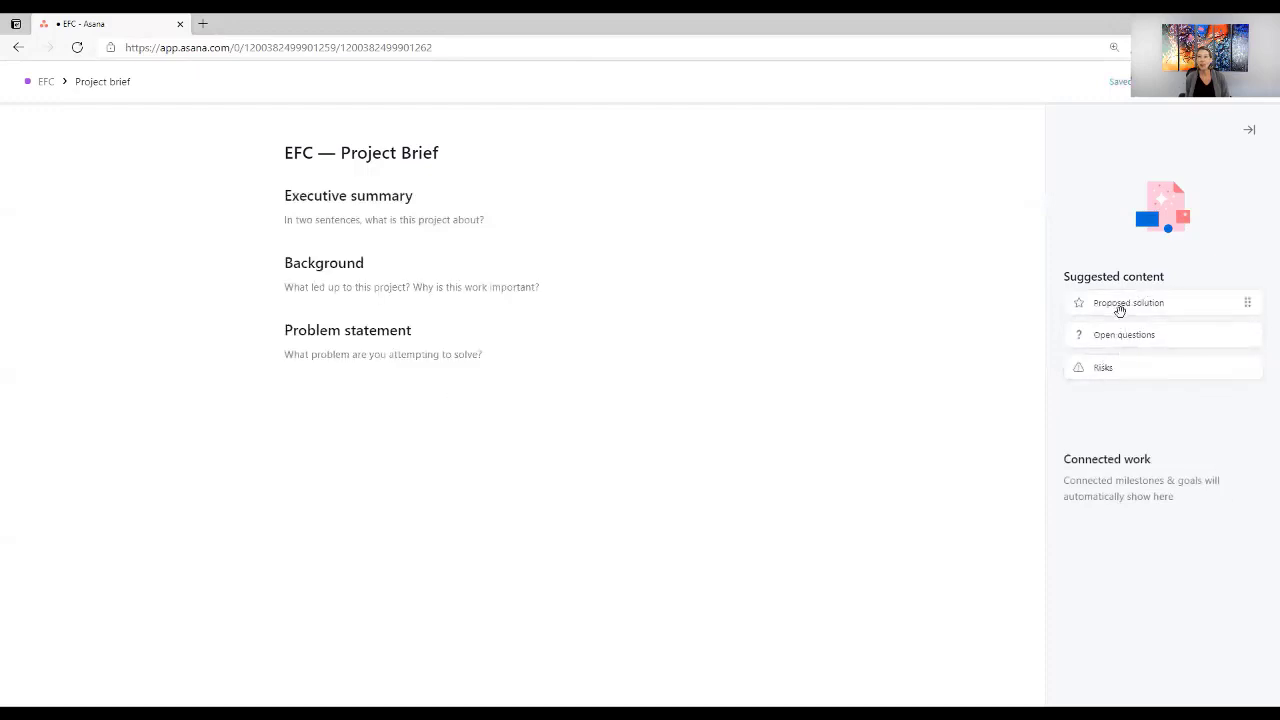
pyautogui.moveTo(395, 422); pyautogui.dragTo(395, 422)
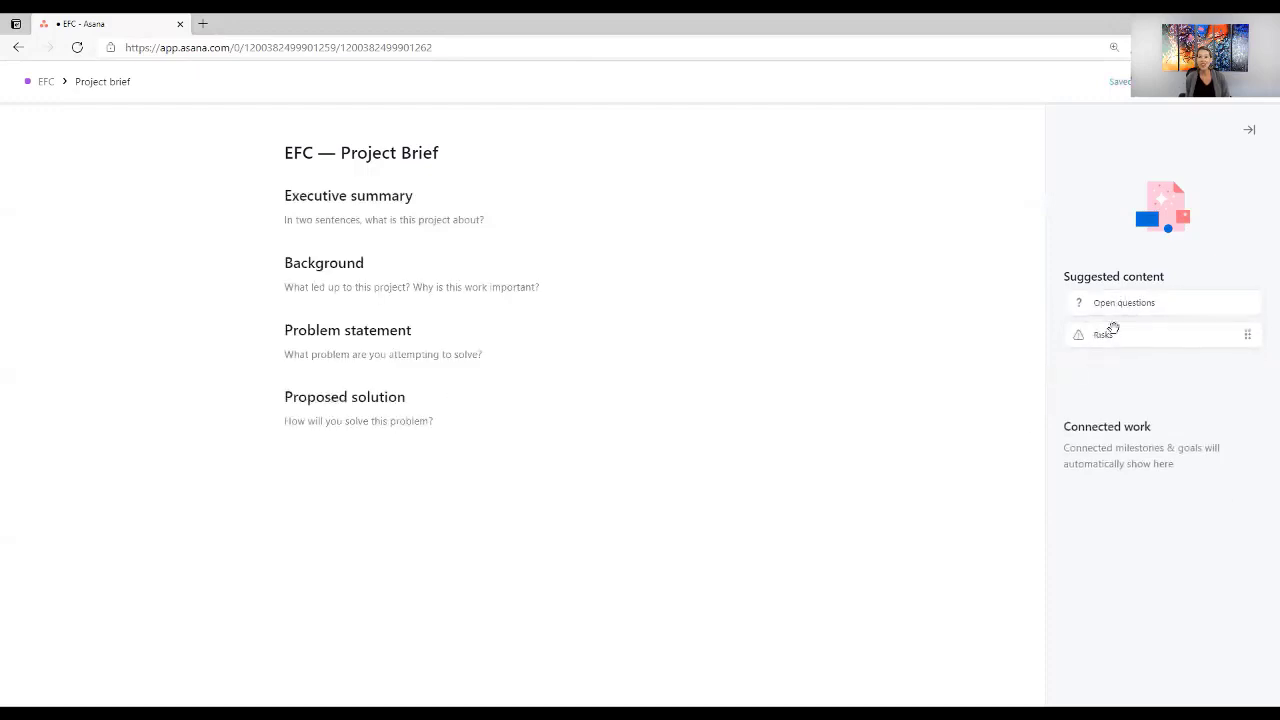
pyautogui.moveTo(1110, 302); pyautogui.dragTo(359, 533)
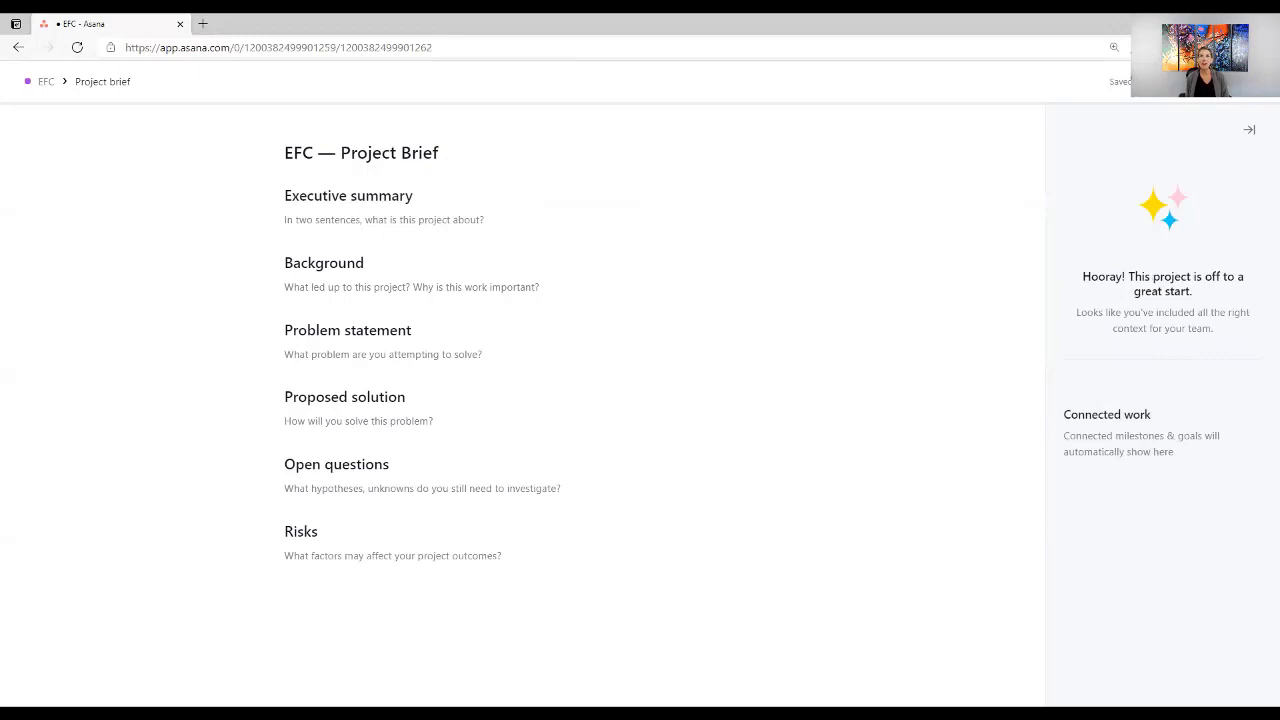
pyautogui.click(1254, 82)
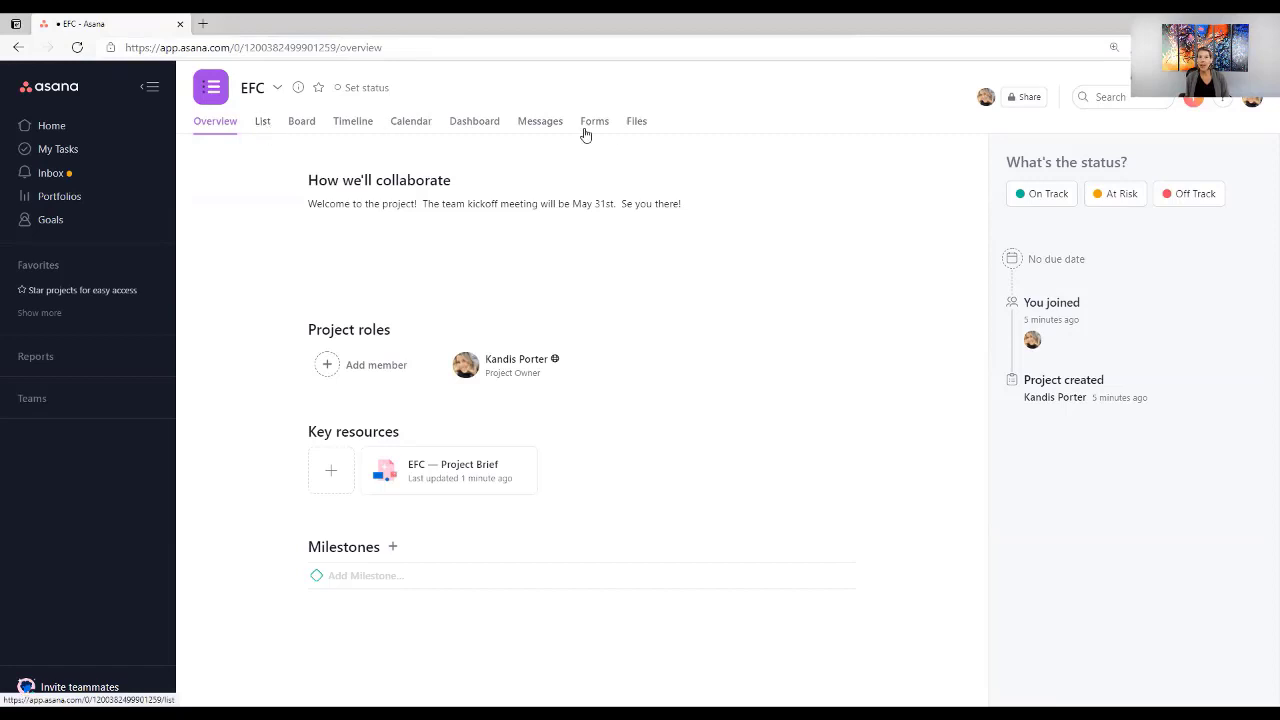
# Add a section named Project Initiation to the project's task list.
pyautogui.click(262, 122)
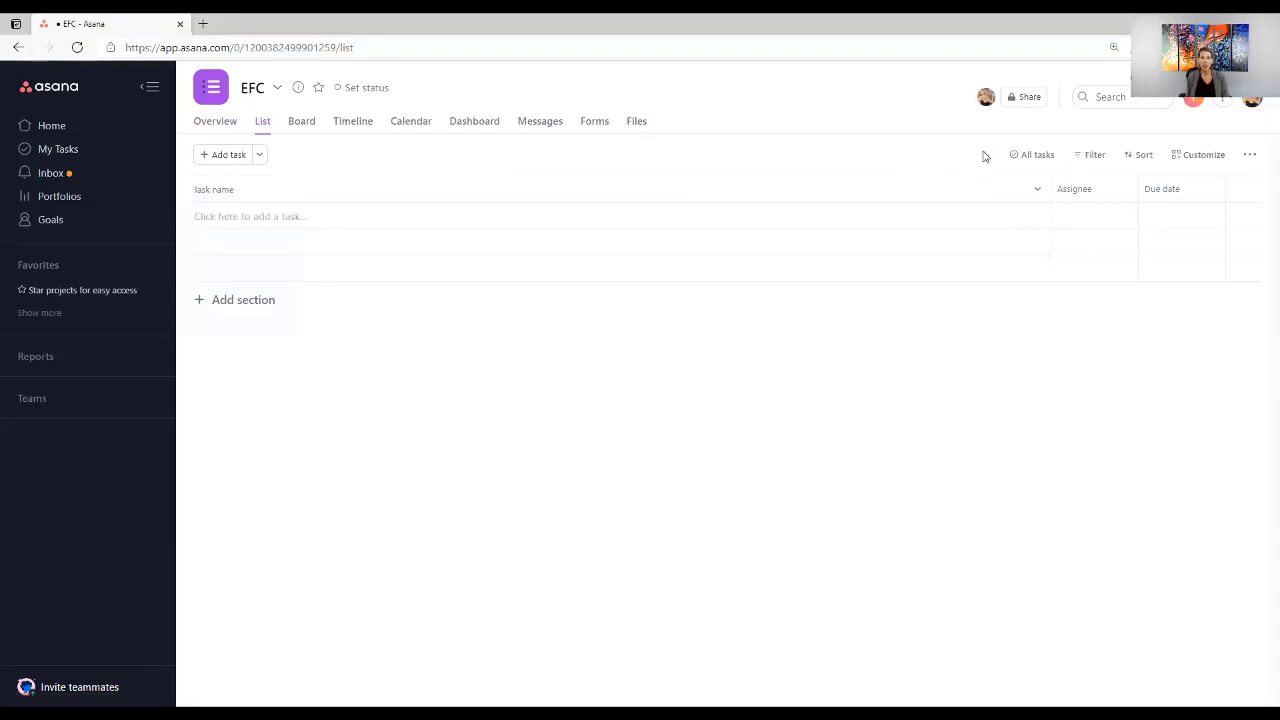
pyautogui.click(259, 156)
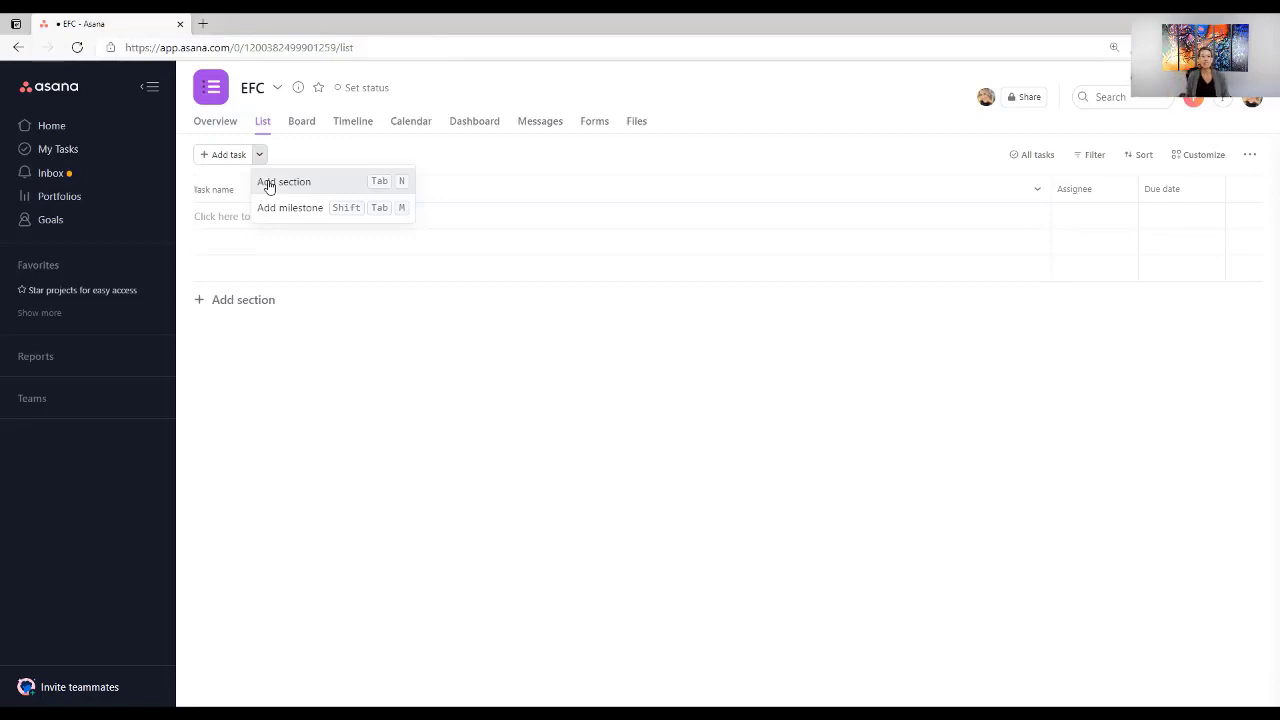
pyautogui.click(221, 306)
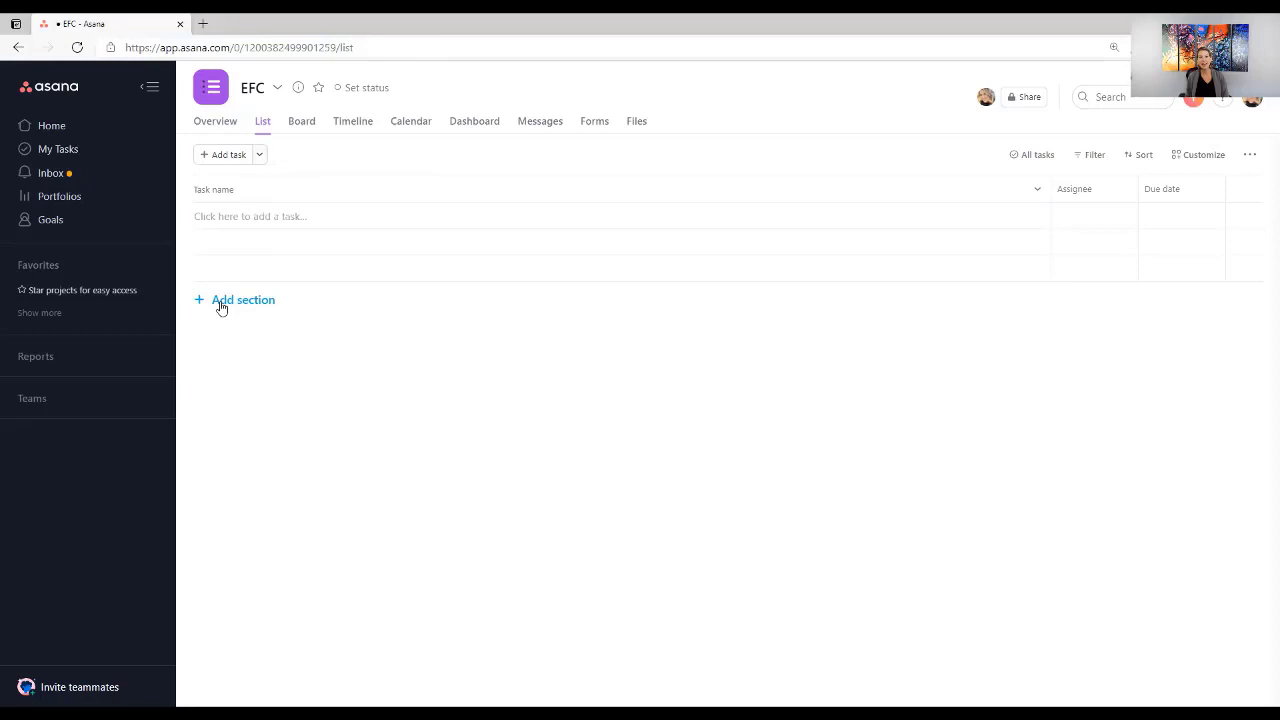
pyautogui.click(197, 302)
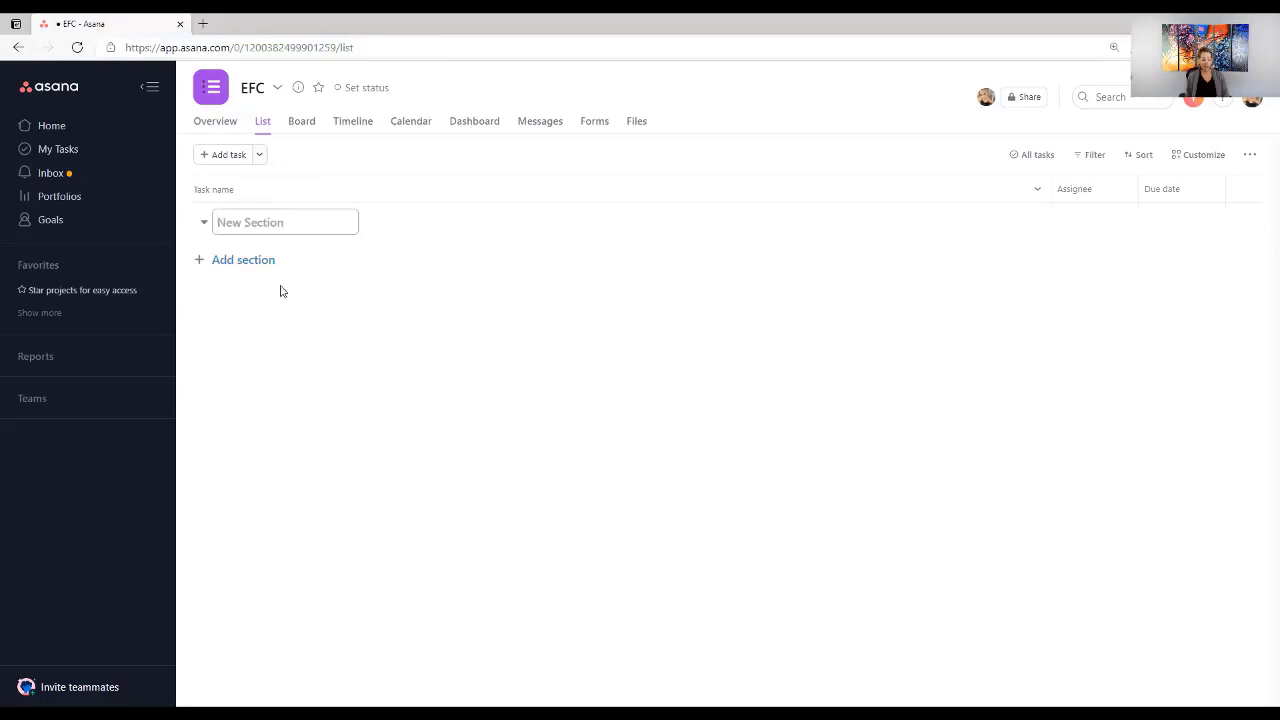
pyautogui.write('Pro')
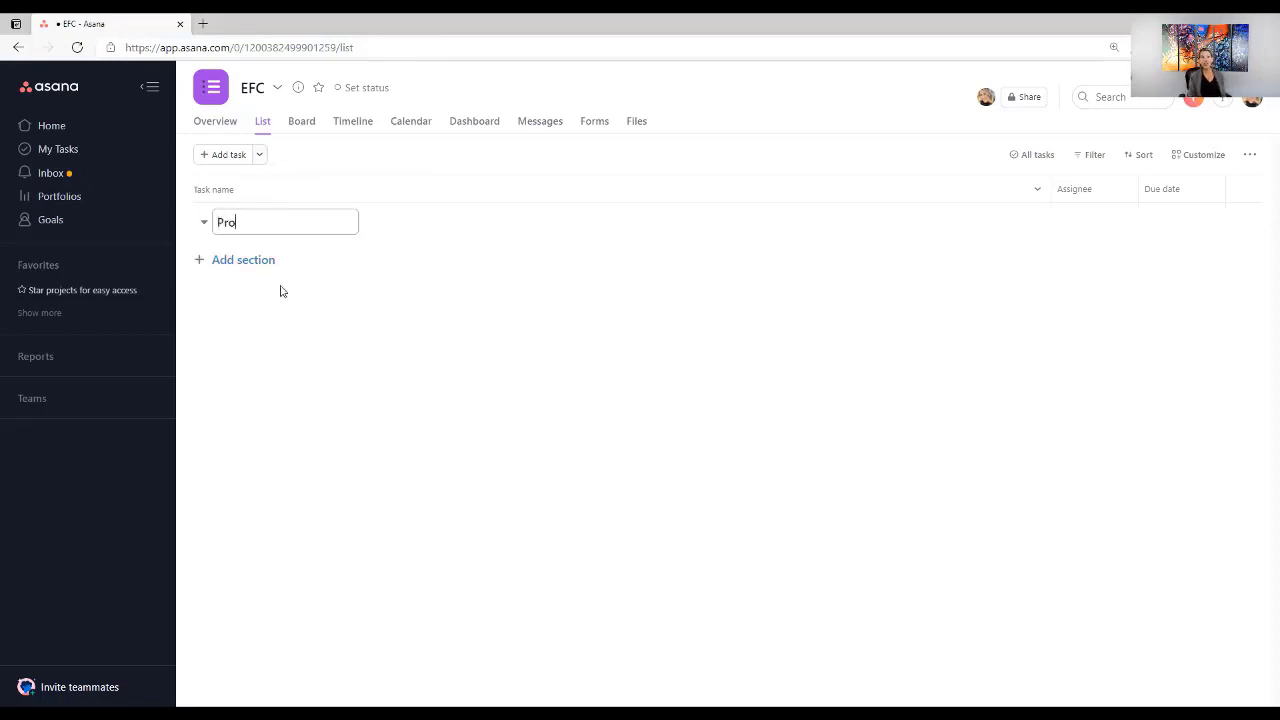
pyautogui.write('ject Initiation')
pyautogui.click(418, 381)
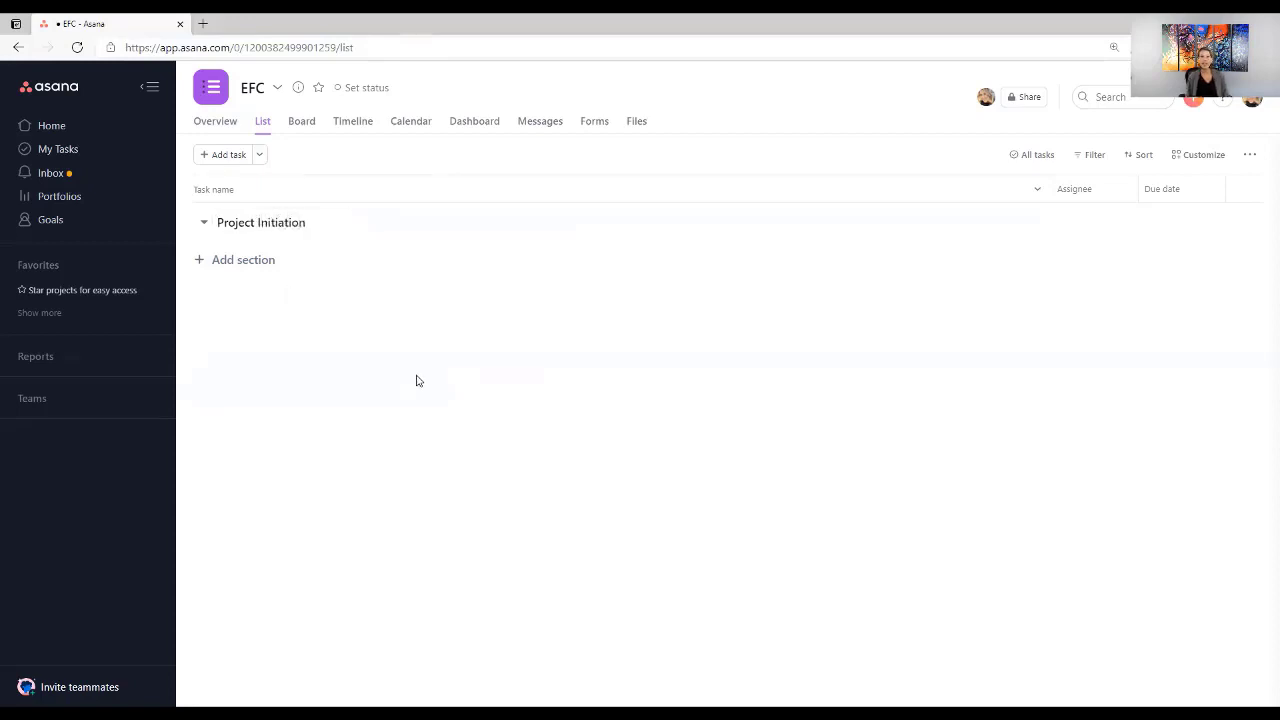
# Add a second section named Project Planning below Project Initiation.
pyautogui.click(200, 265)
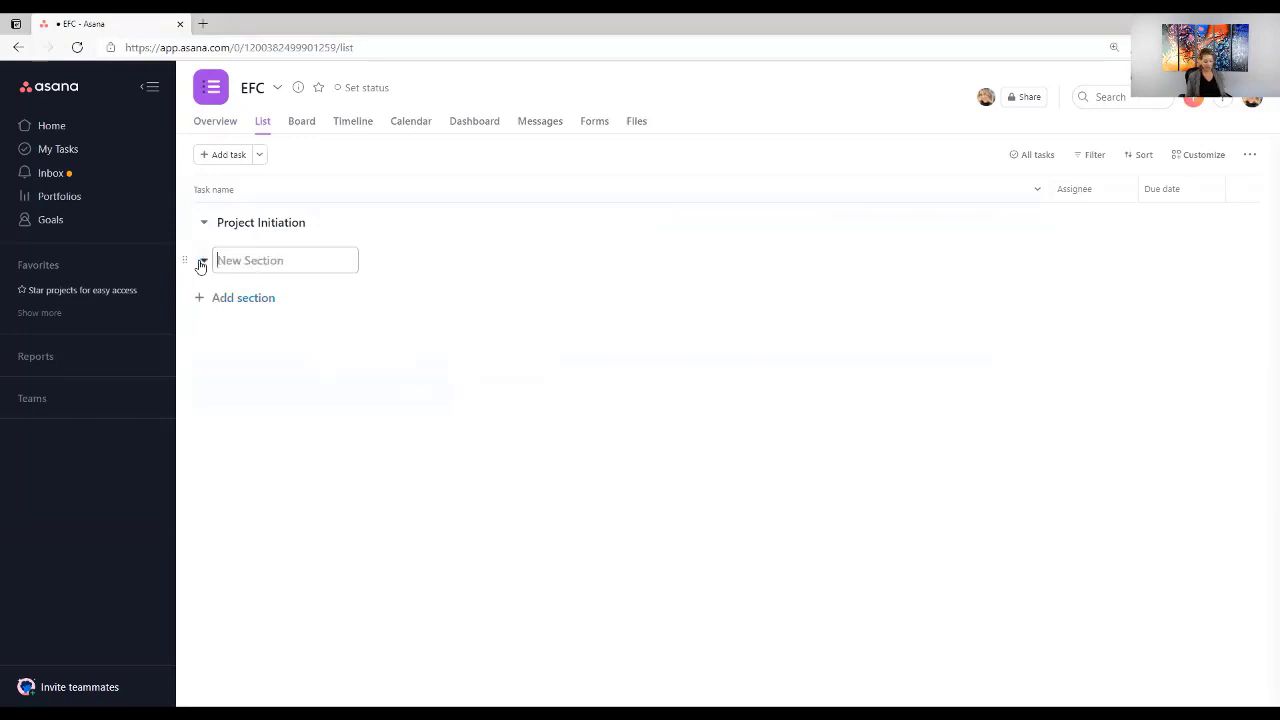
pyautogui.write('Projec')
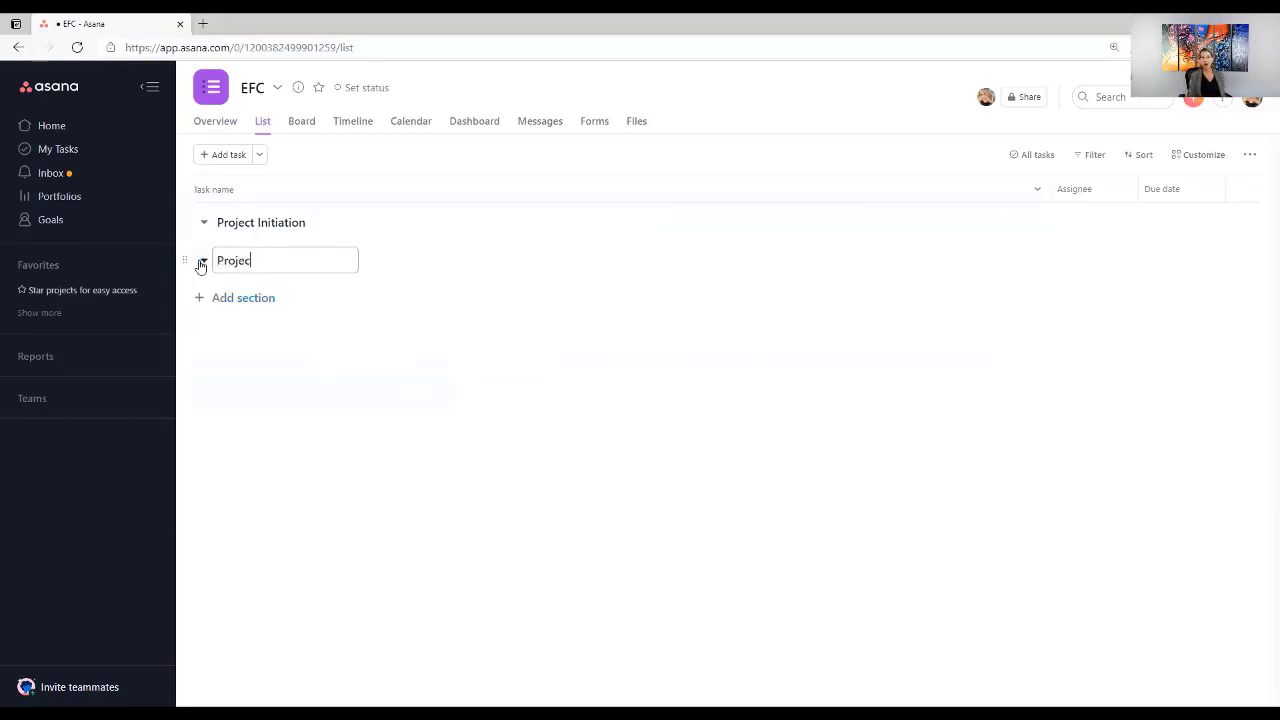
pyautogui.write('t Planning')
pyautogui.click(405, 390)
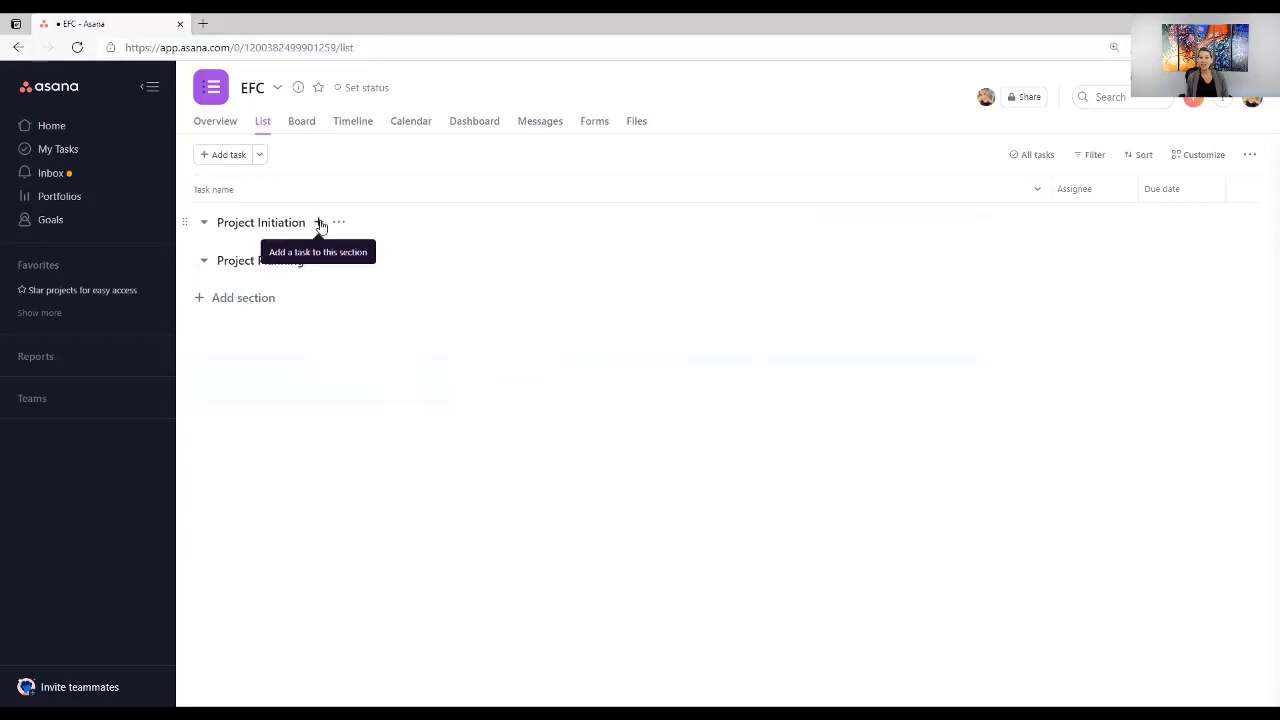
# Add the task "Assign Project Sponsor" to the Project Initiation section.
pyautogui.click(319, 223)
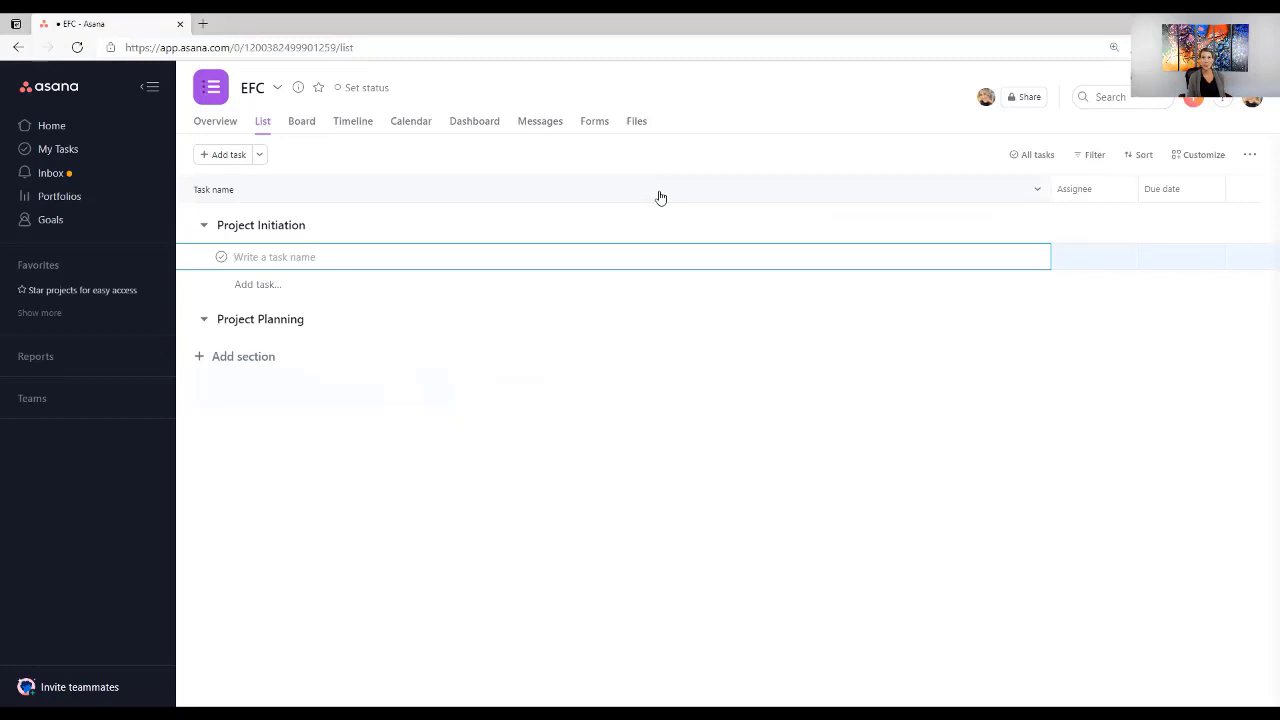
pyautogui.write('Assign Proje')
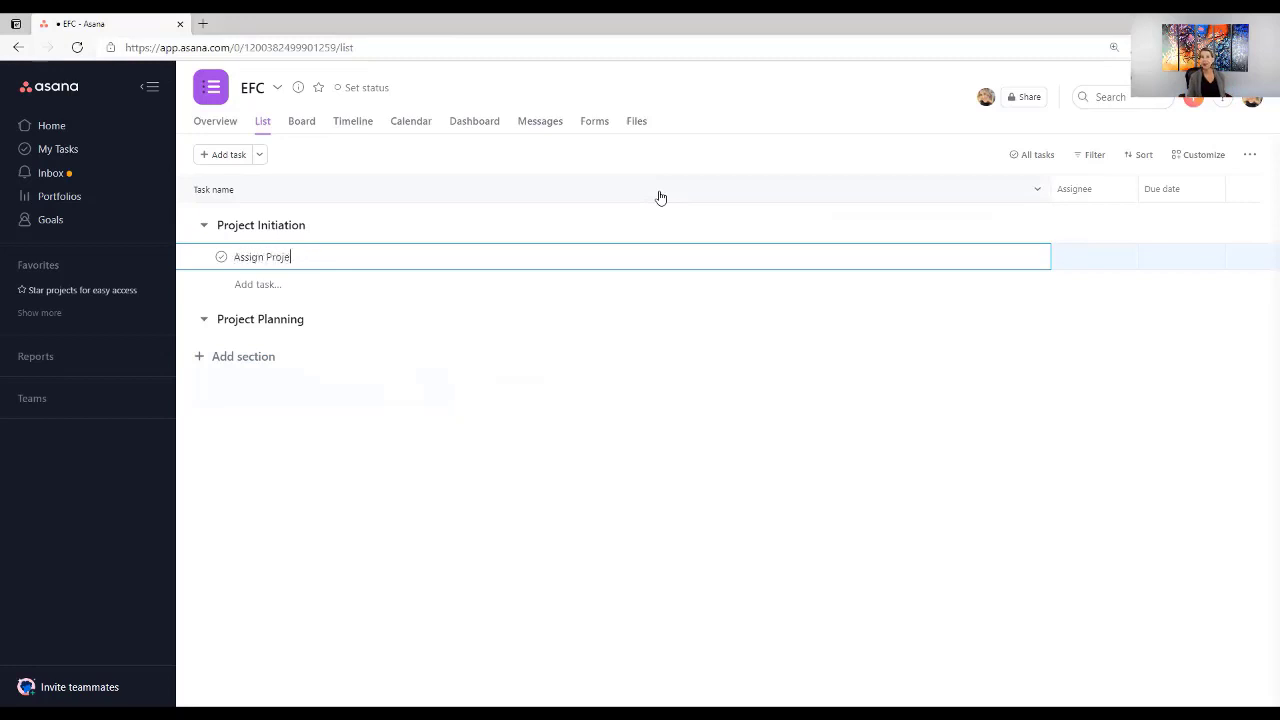
pyautogui.write('ct Sponsor')
pyautogui.click(264, 285)
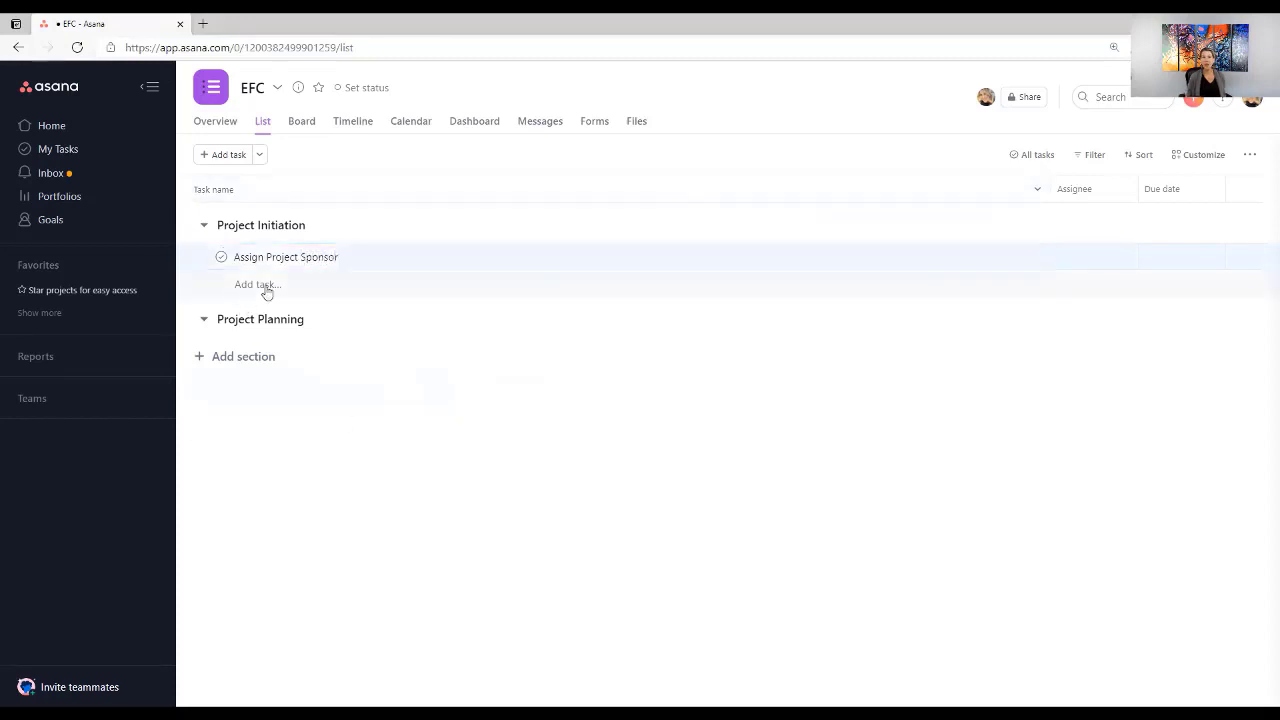
# Add the tasks "Assign Project Manager", "Complete Project Charter" and "Identify Stakeholder" to the Project Initiation section below "Assign Project Sponsor".
pyautogui.write('As')
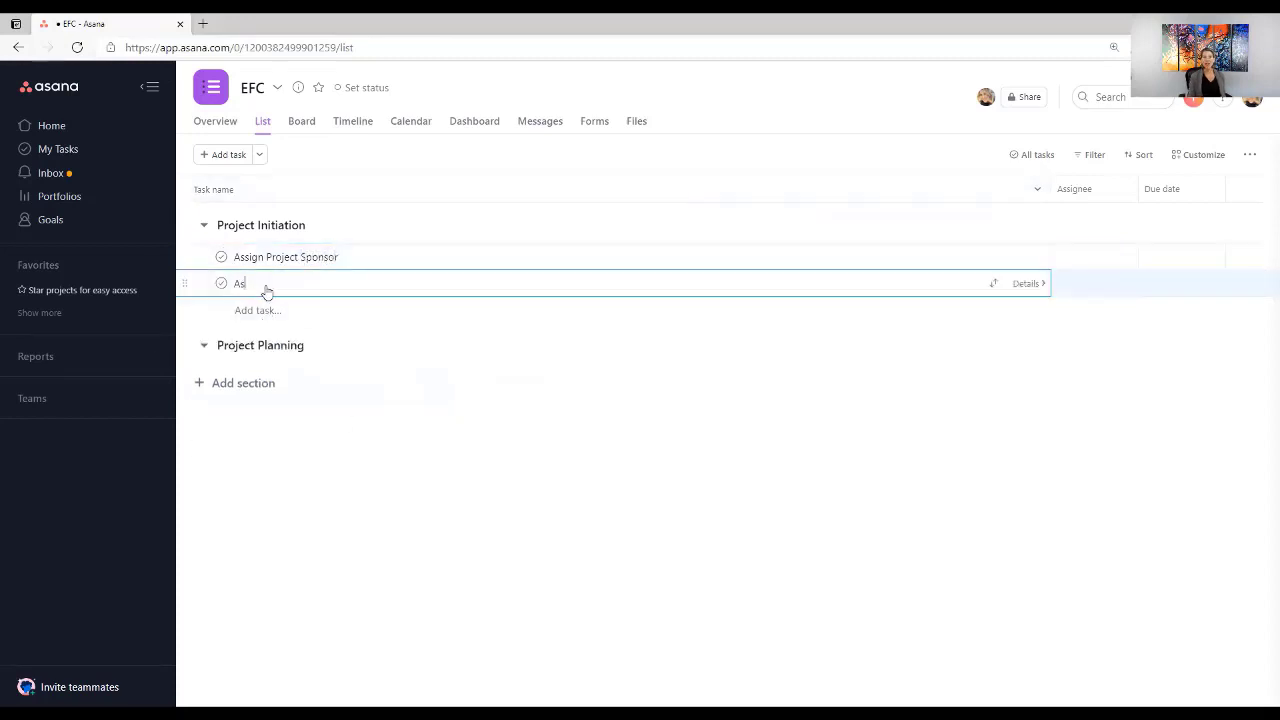
pyautogui.write('sign Project Manager')
pyautogui.click(280, 310)
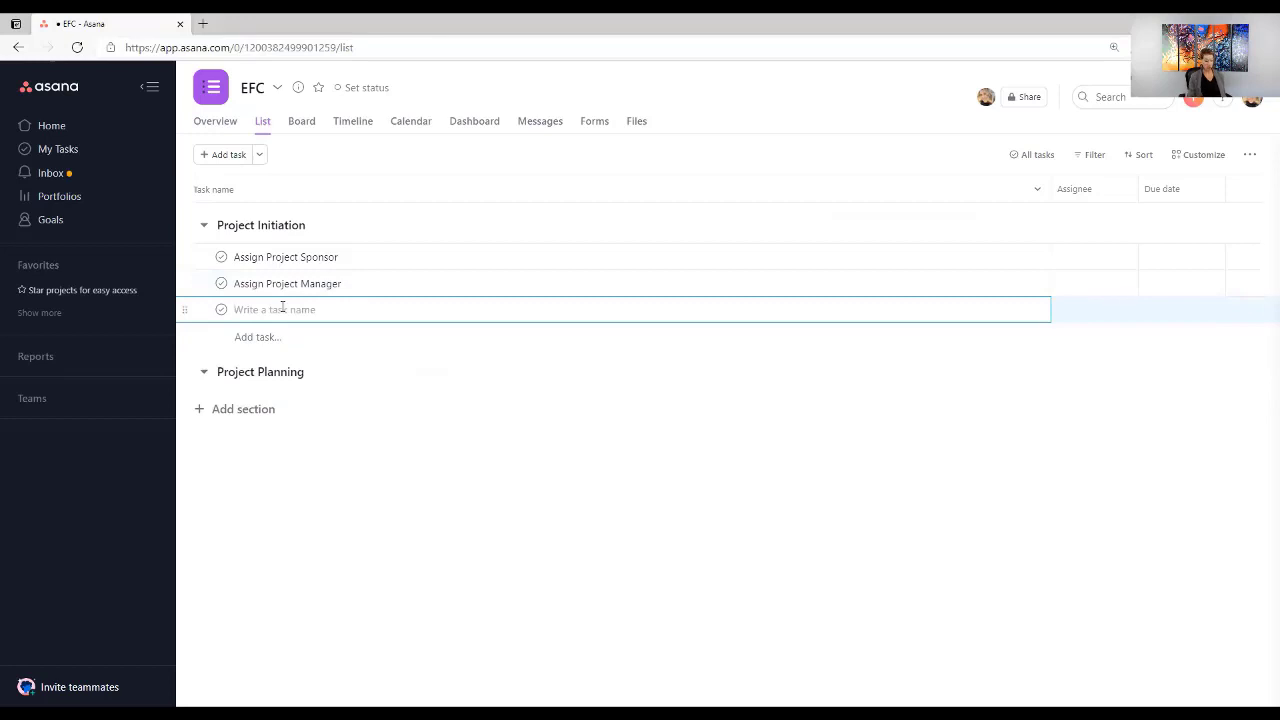
pyautogui.write('Compl')
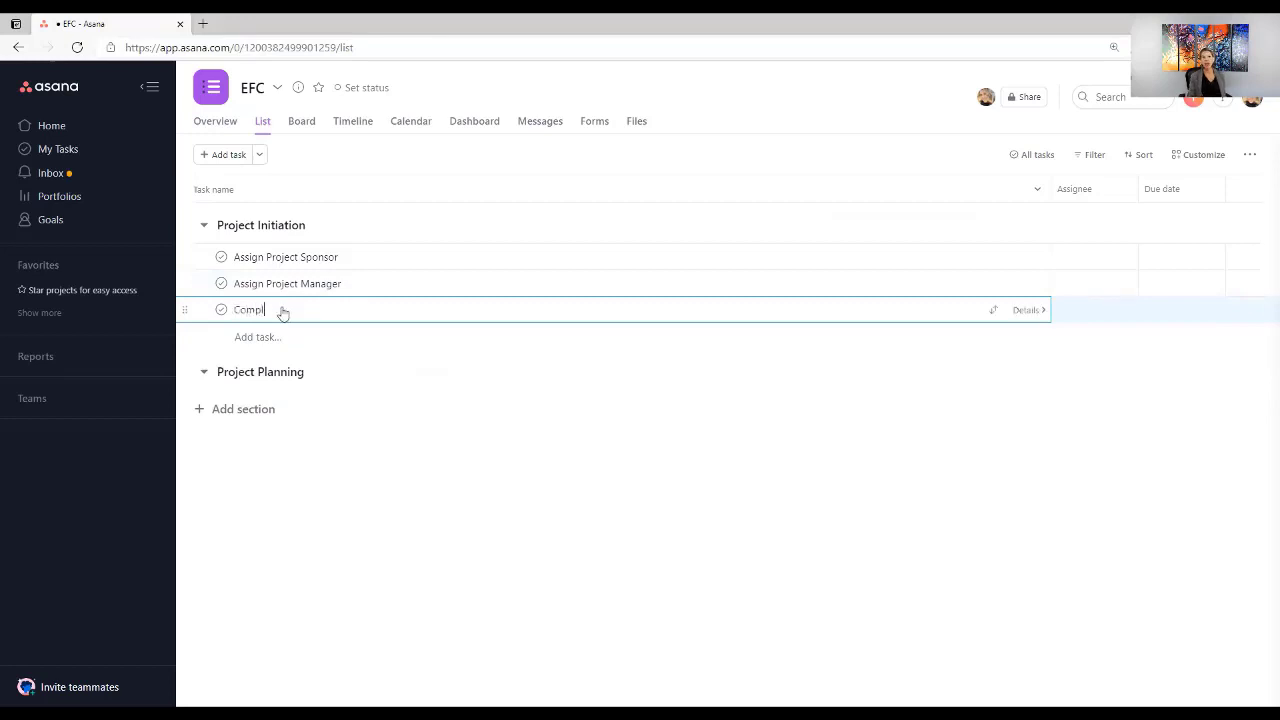
pyautogui.write('ete Project Charter')
pyautogui.click(281, 337)
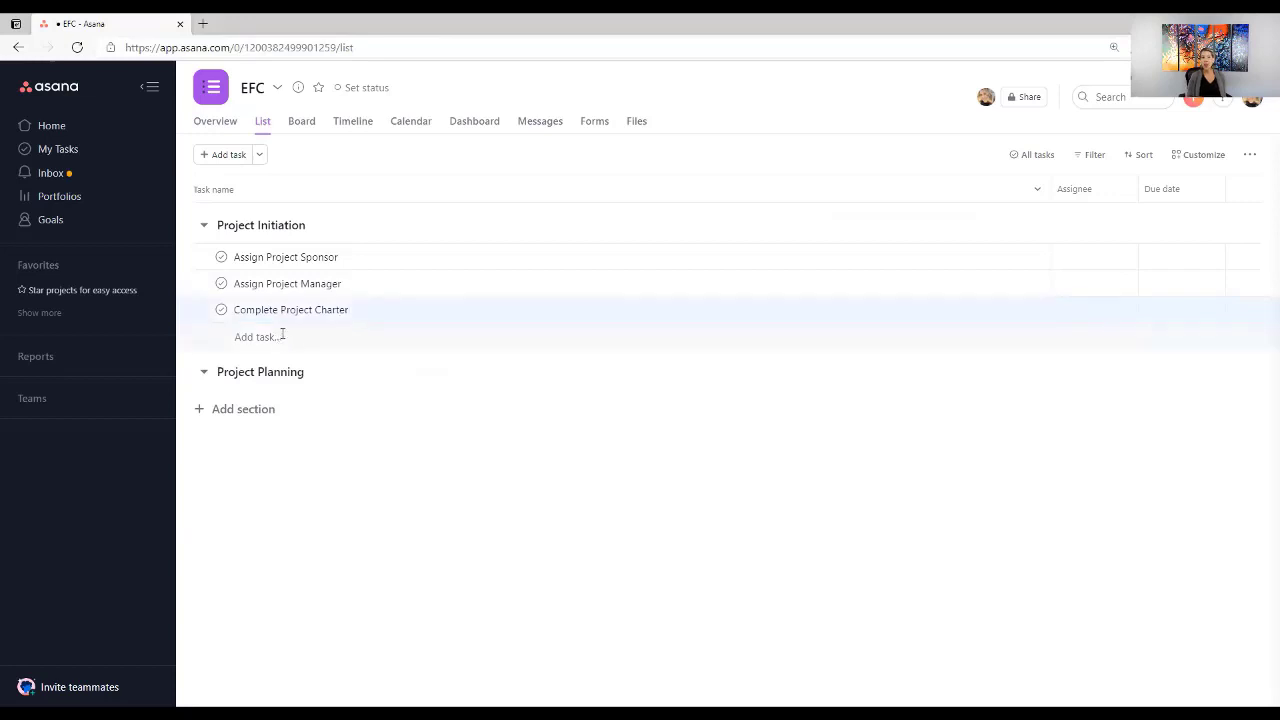
pyautogui.write('Iden')
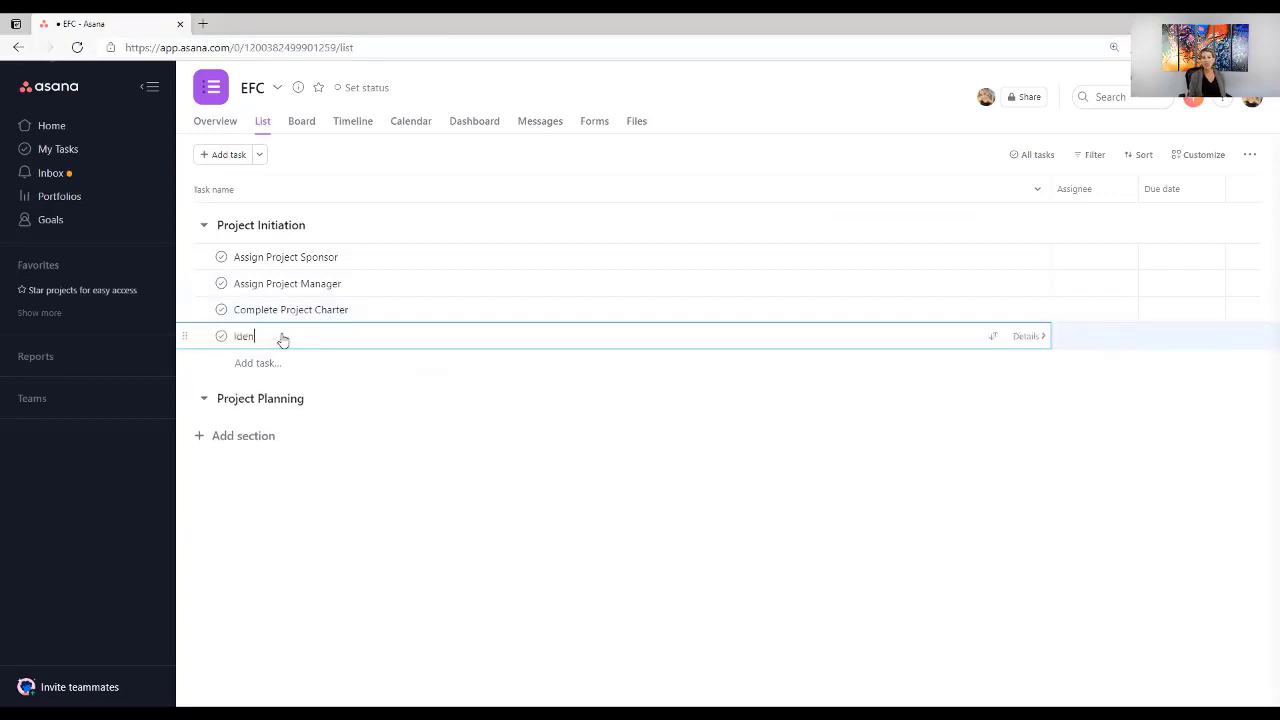
pyautogui.write('tify Stakeholder')
pyautogui.click(461, 508)
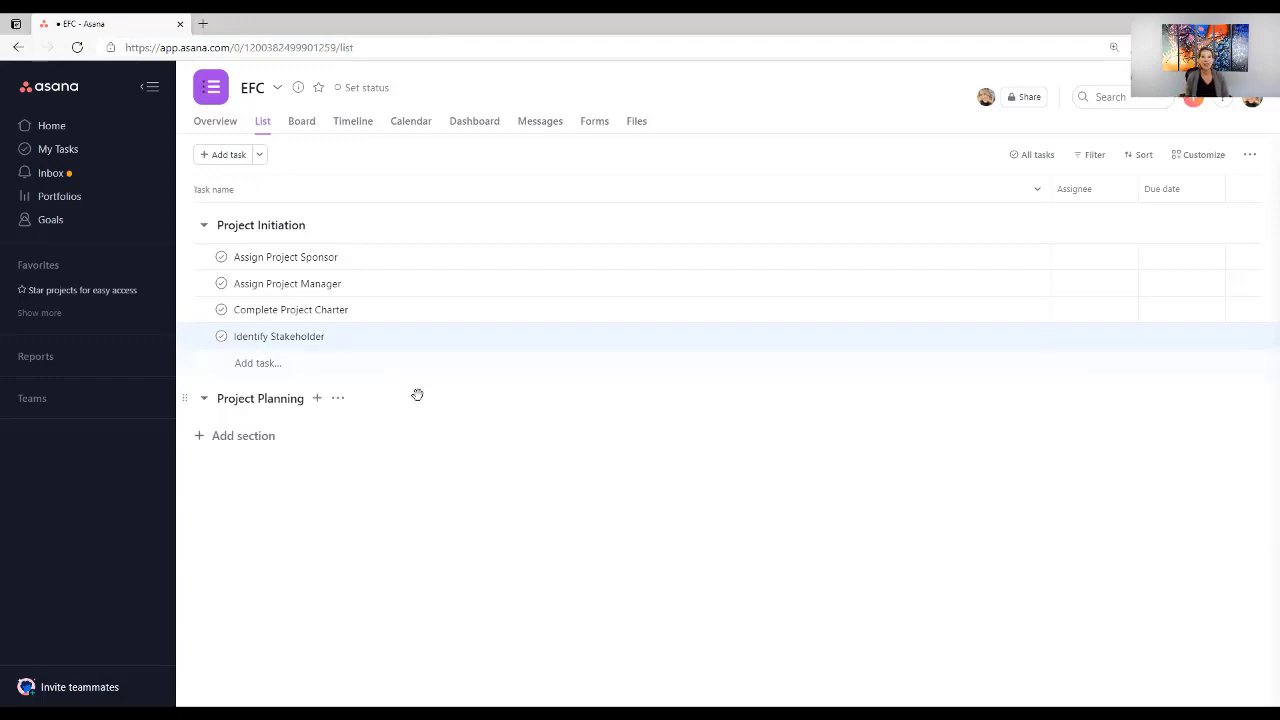
# Narrow the task name column, and set due dates of May 26, 2021 for "Assign Project Sponsor" and May 27, 2021 for "Assign Project Manager".
pyautogui.moveTo(791, 194); pyautogui.dragTo(763, 191)
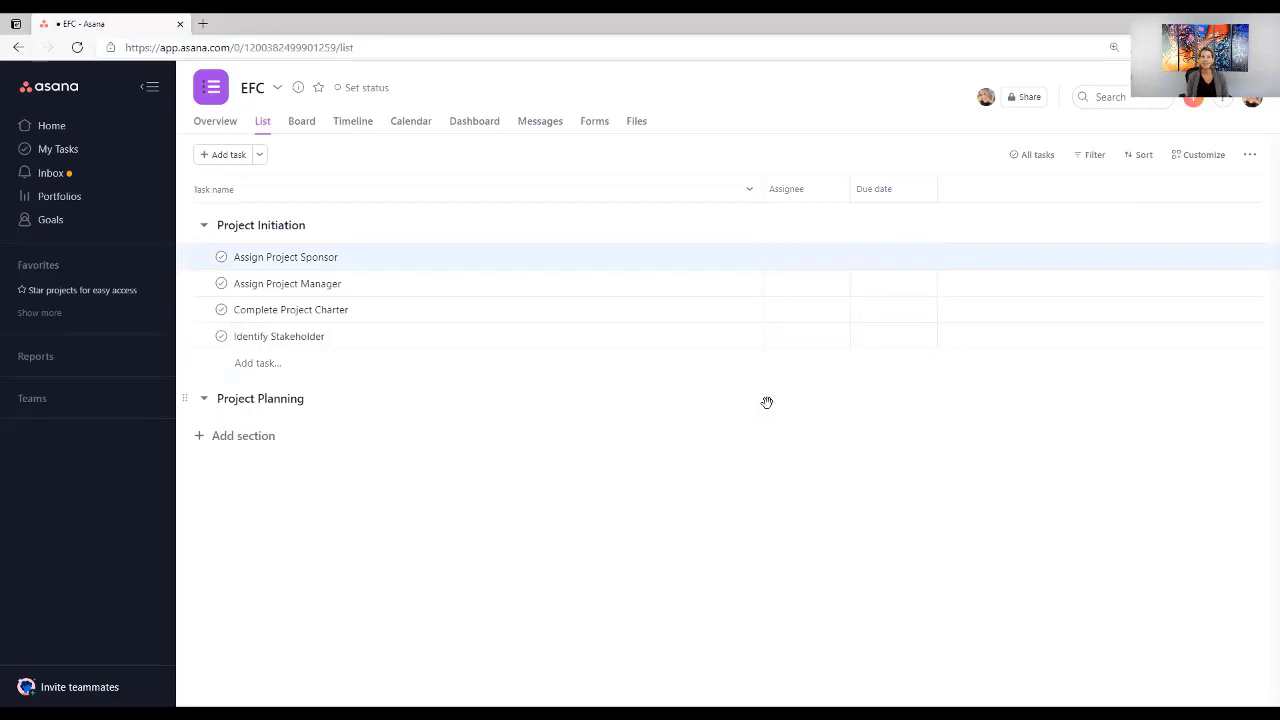
pyautogui.click(903, 256)
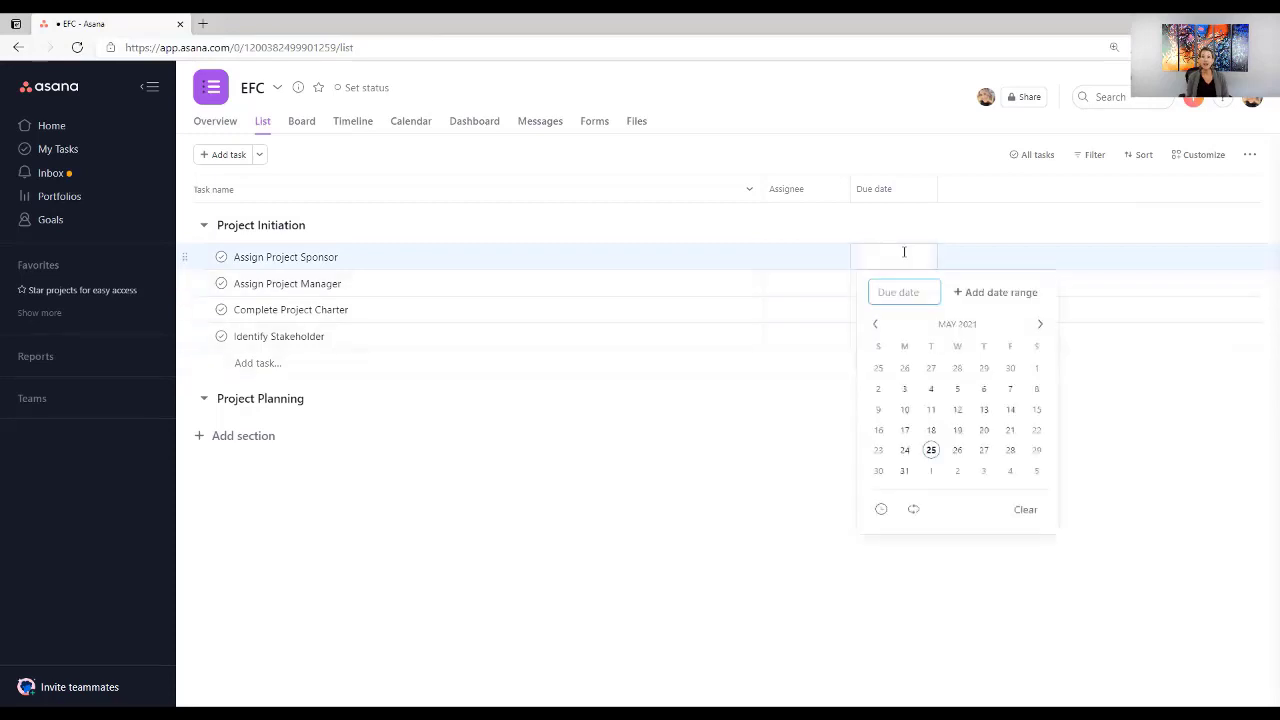
pyautogui.click(958, 453)
pyautogui.click(776, 462)
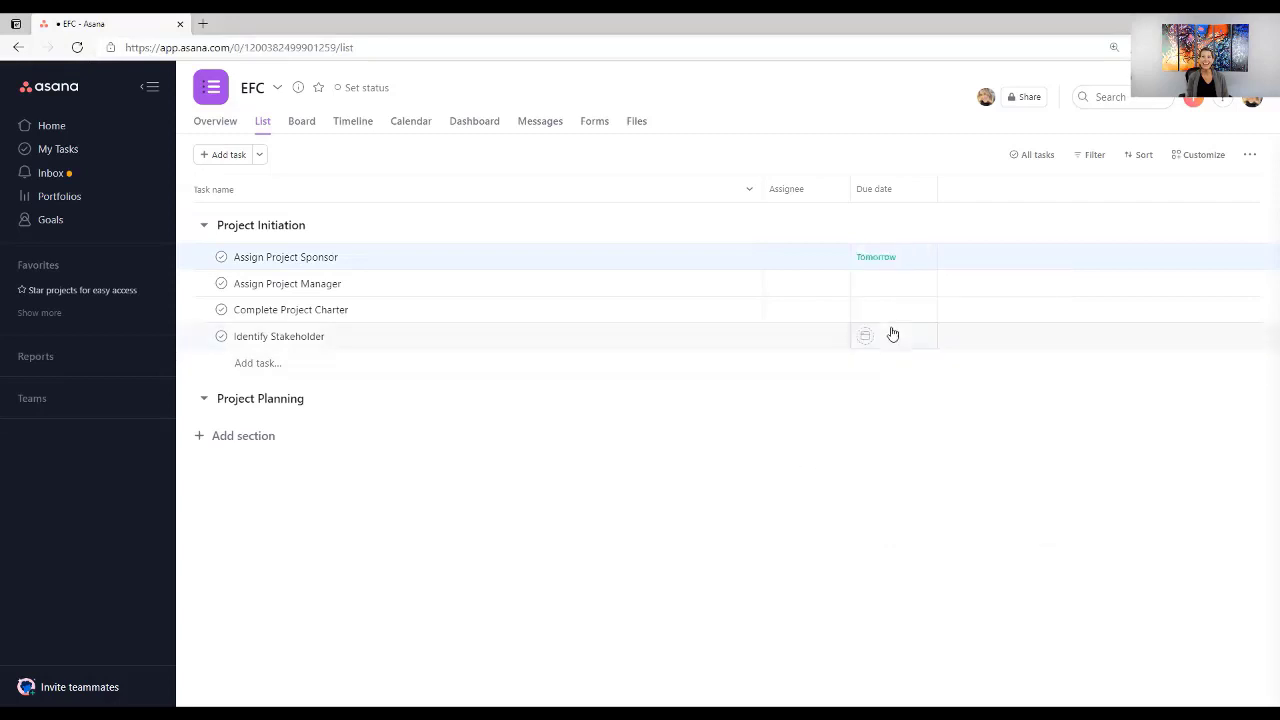
pyautogui.click(889, 285)
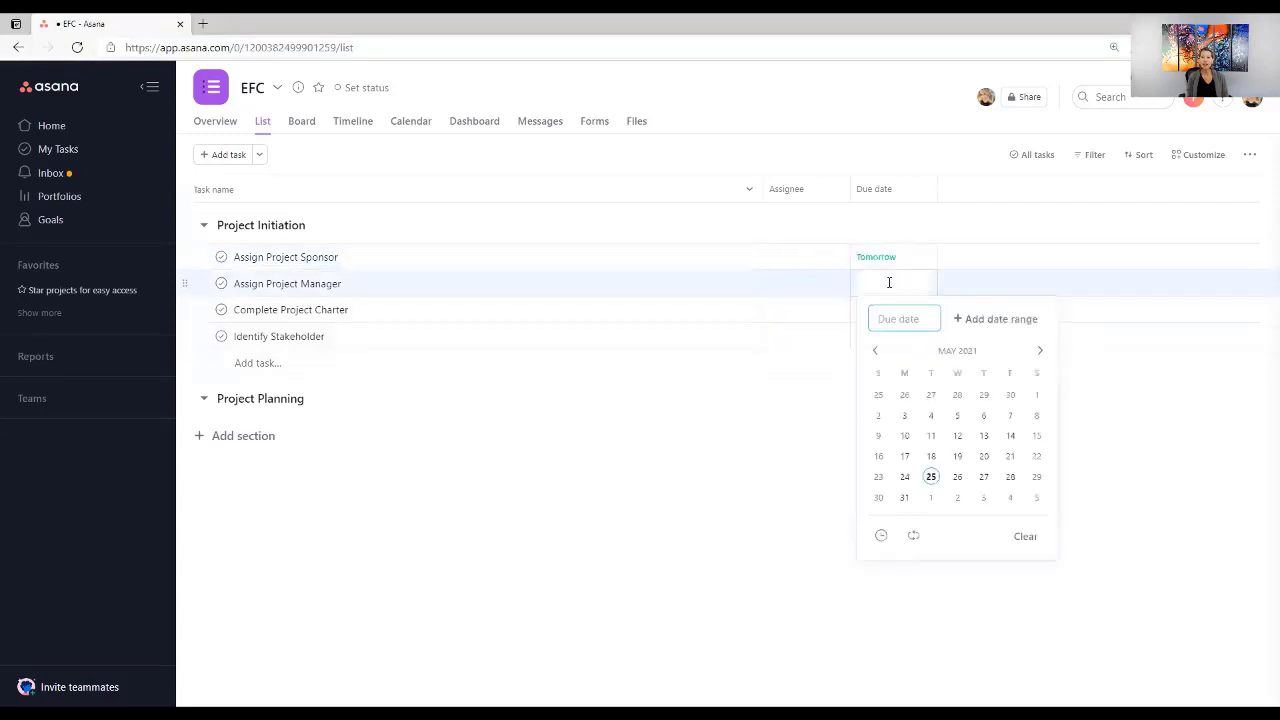
pyautogui.click(984, 478)
pyautogui.click(793, 534)
# Set the due date of the "Complete Project Charter" task to June 11, 2021.
pyautogui.click(902, 309)
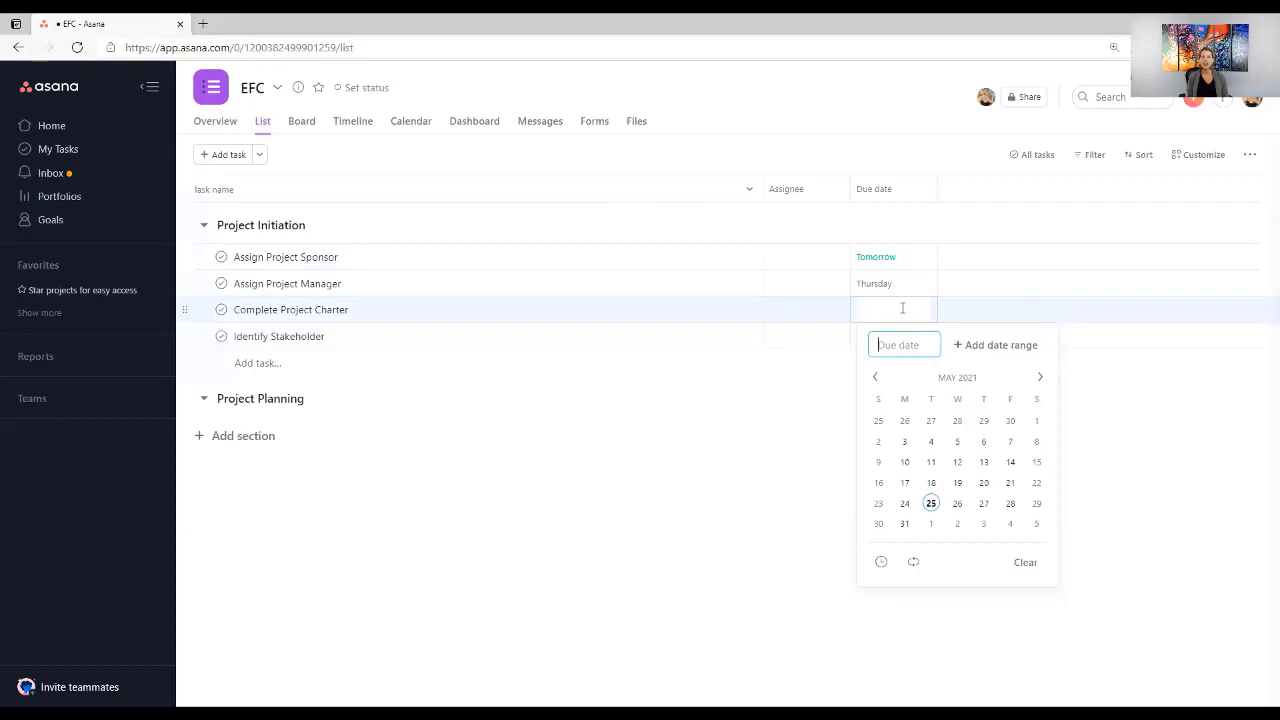
pyautogui.click(1041, 379)
pyautogui.click(1041, 379)
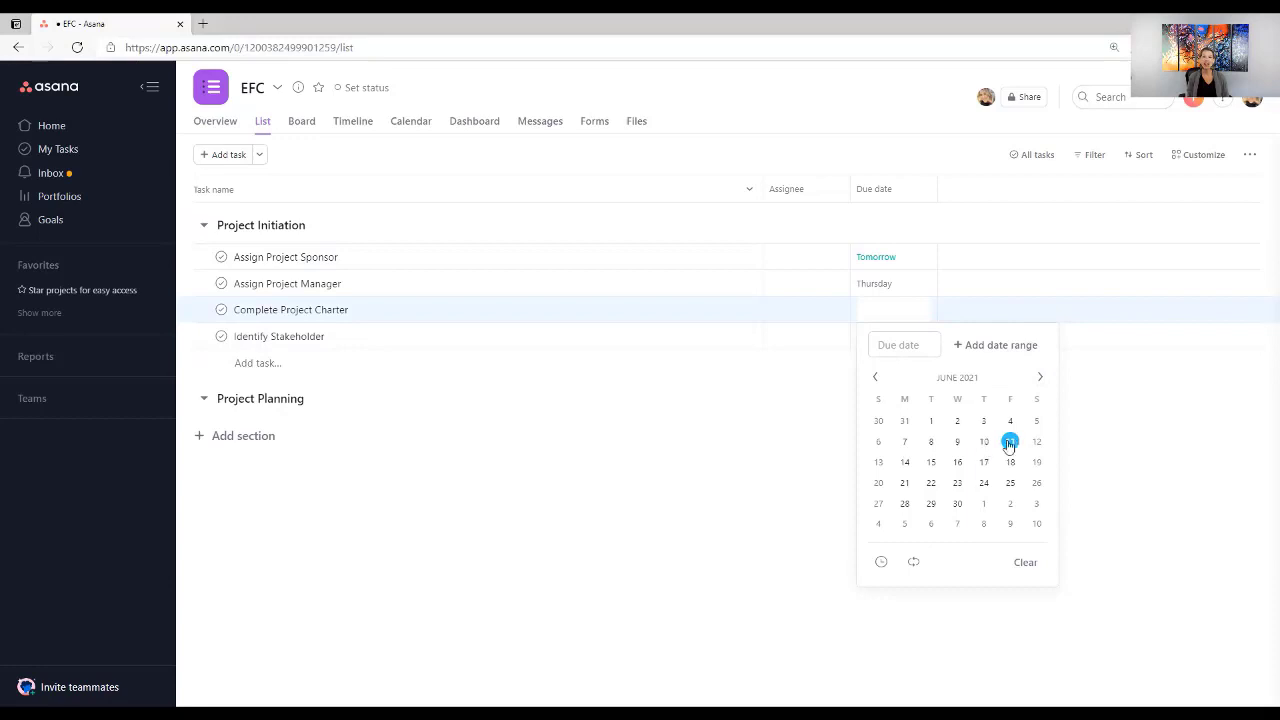
pyautogui.click(1010, 443)
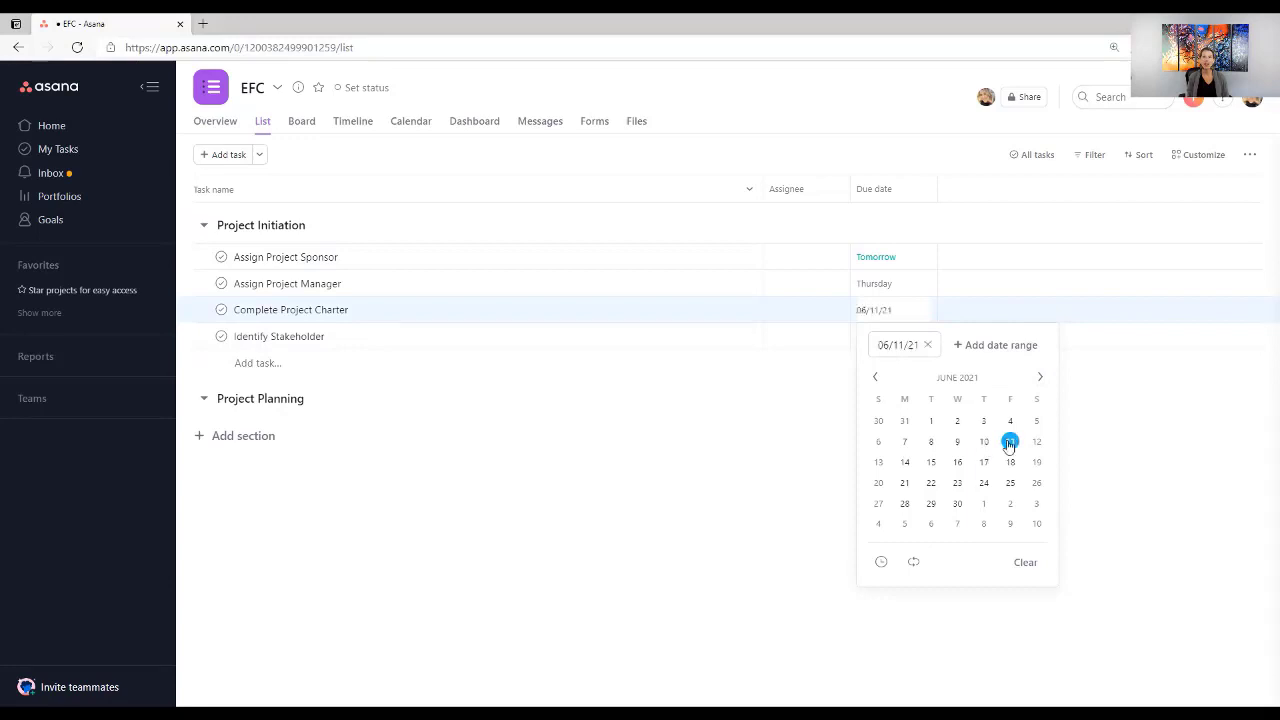
pyautogui.click(808, 522)
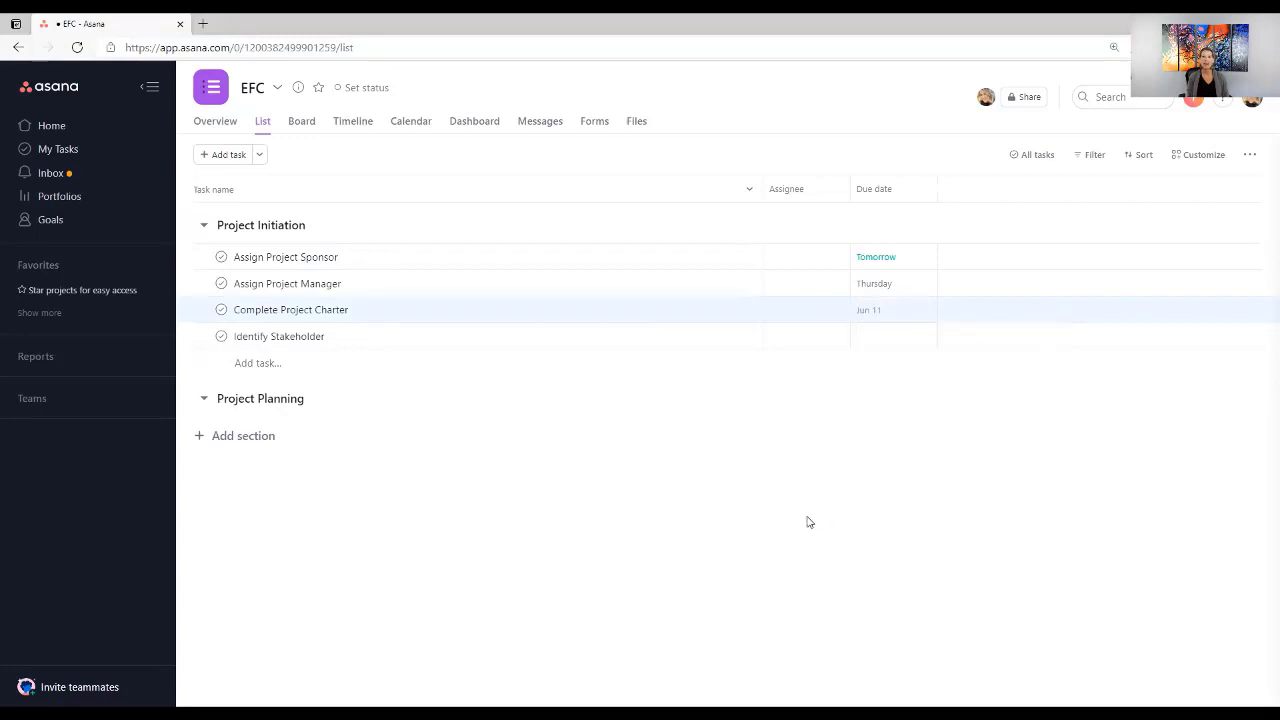
# Rename the task "Identify Stakeholder" to "Identify Stakeholders" and set its due date to June 11, 2021.
pyautogui.click(329, 336)
pyautogui.write('s')
pyautogui.click(907, 336)
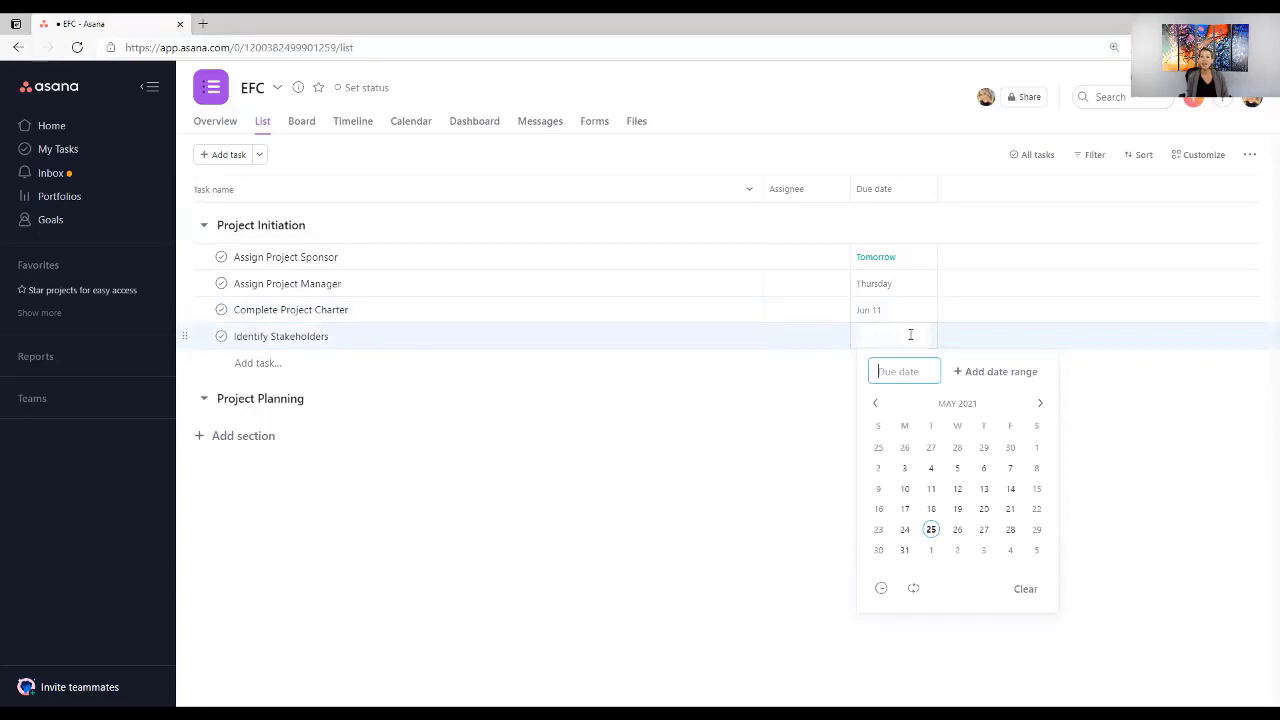
pyautogui.click(1040, 404)
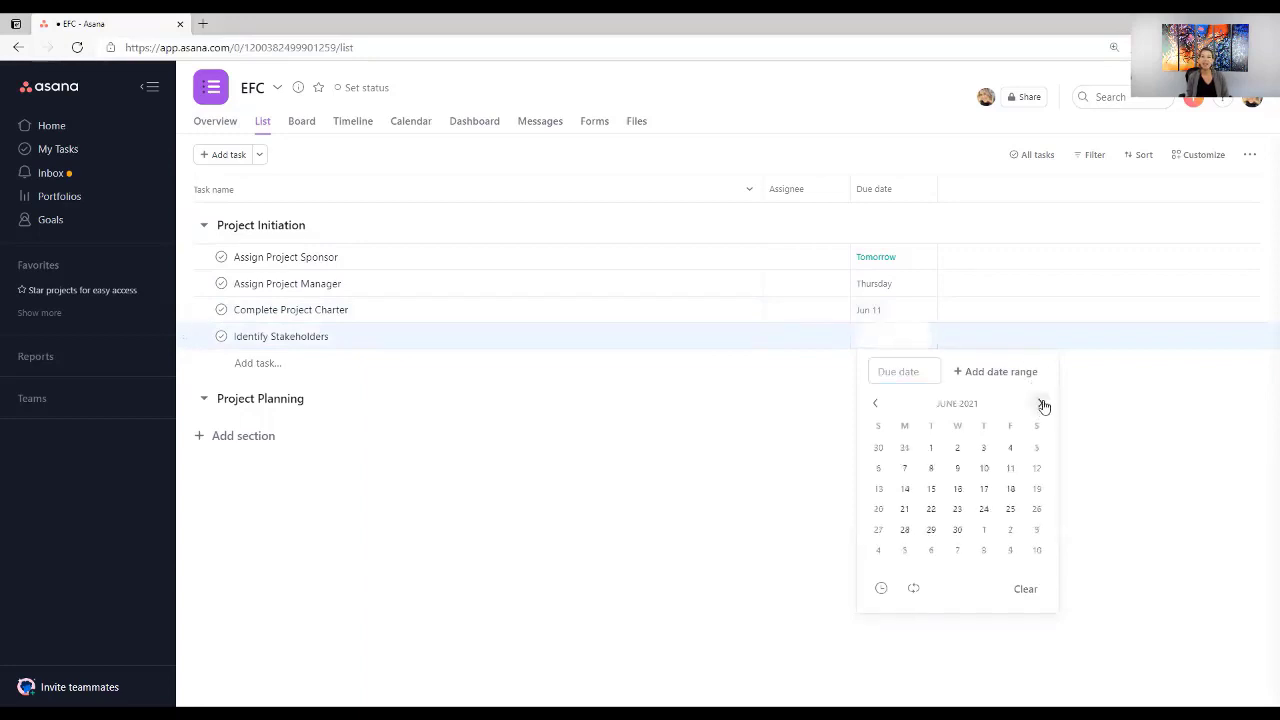
pyautogui.click(1010, 468)
pyautogui.click(806, 535)
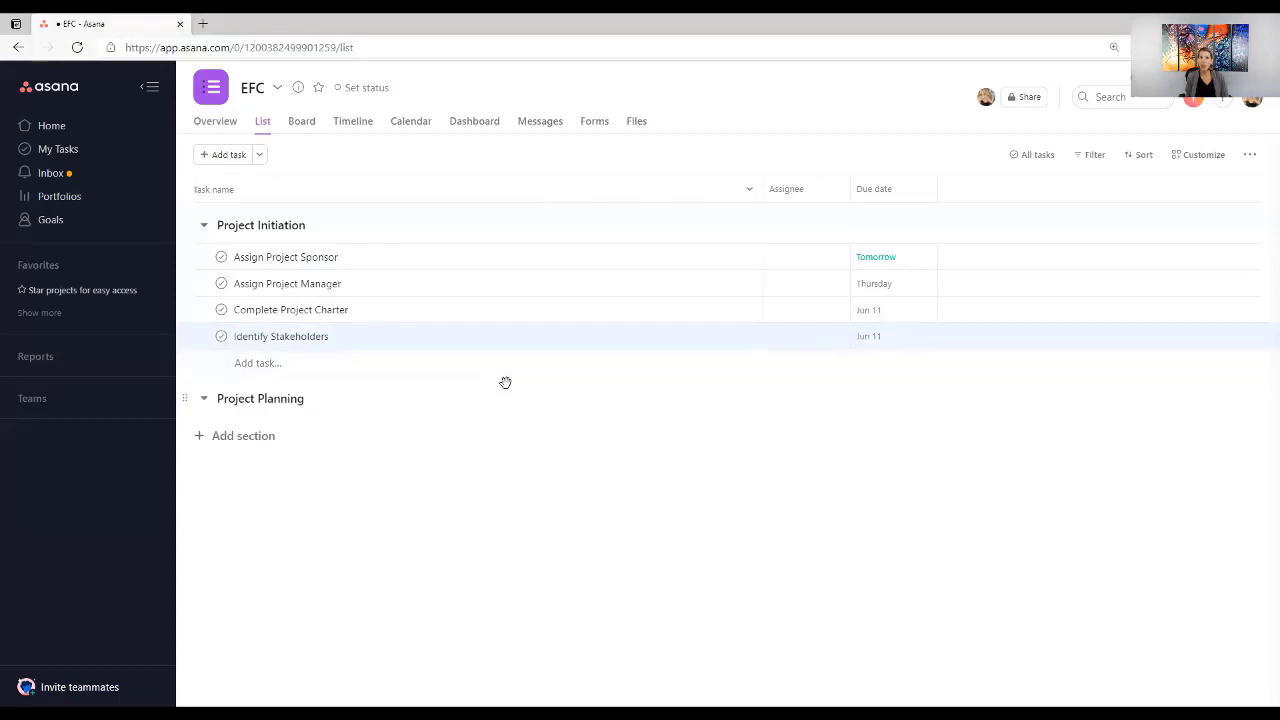
# Examine the details, comment field and additional actions of the "Assign Project Sponsor" task, and return to the task list.
pyautogui.click(427, 257)
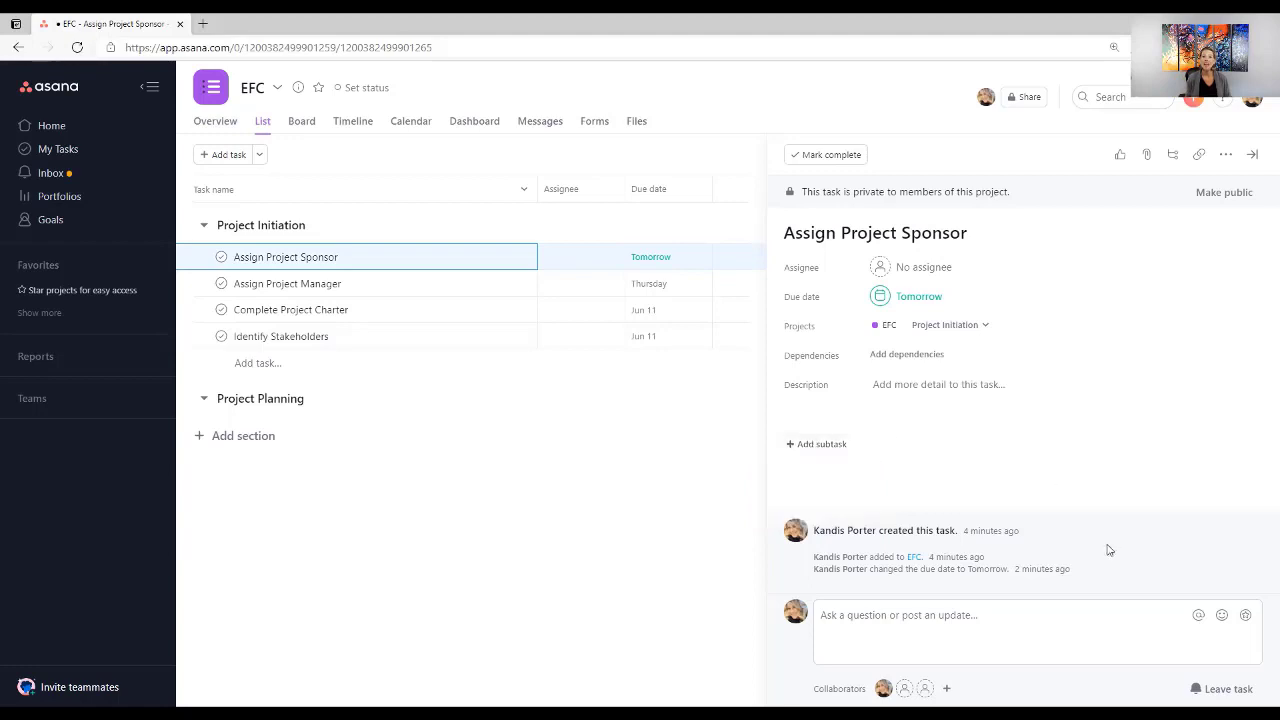
pyautogui.click(855, 620)
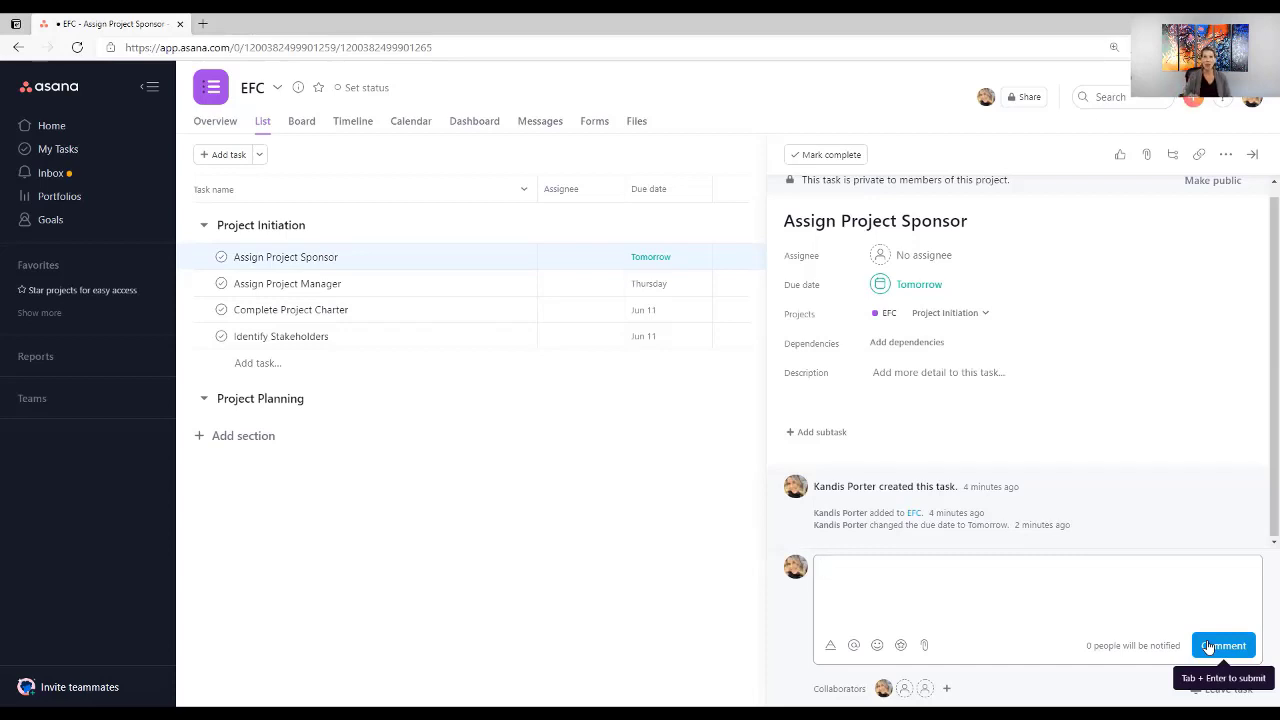
pyautogui.scroll(1, 1186, 289)
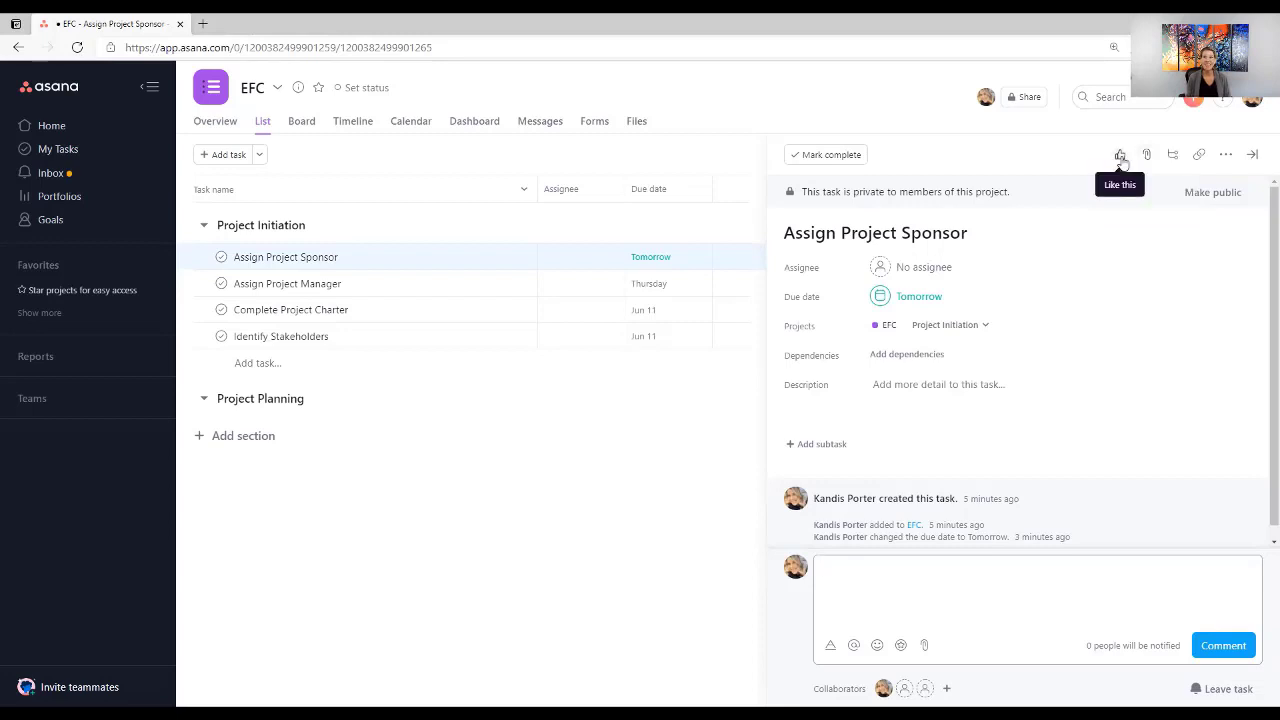
pyautogui.click(1226, 155)
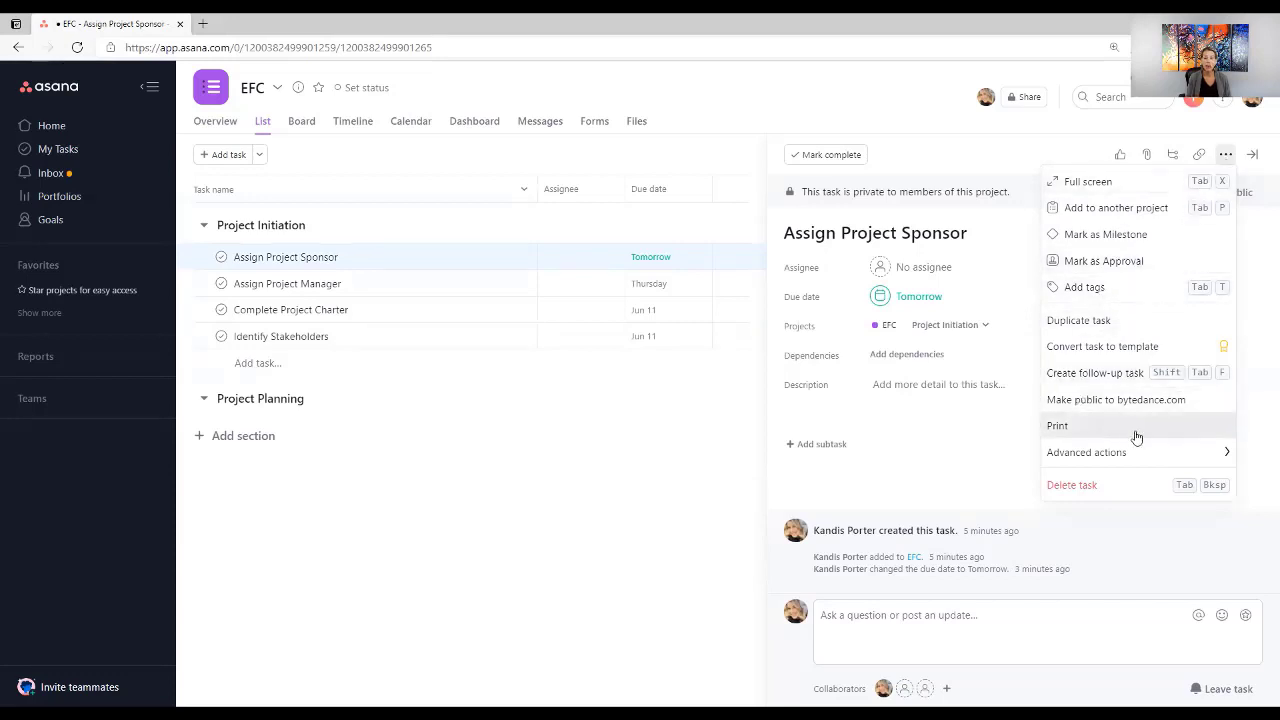
pyautogui.click(1227, 156)
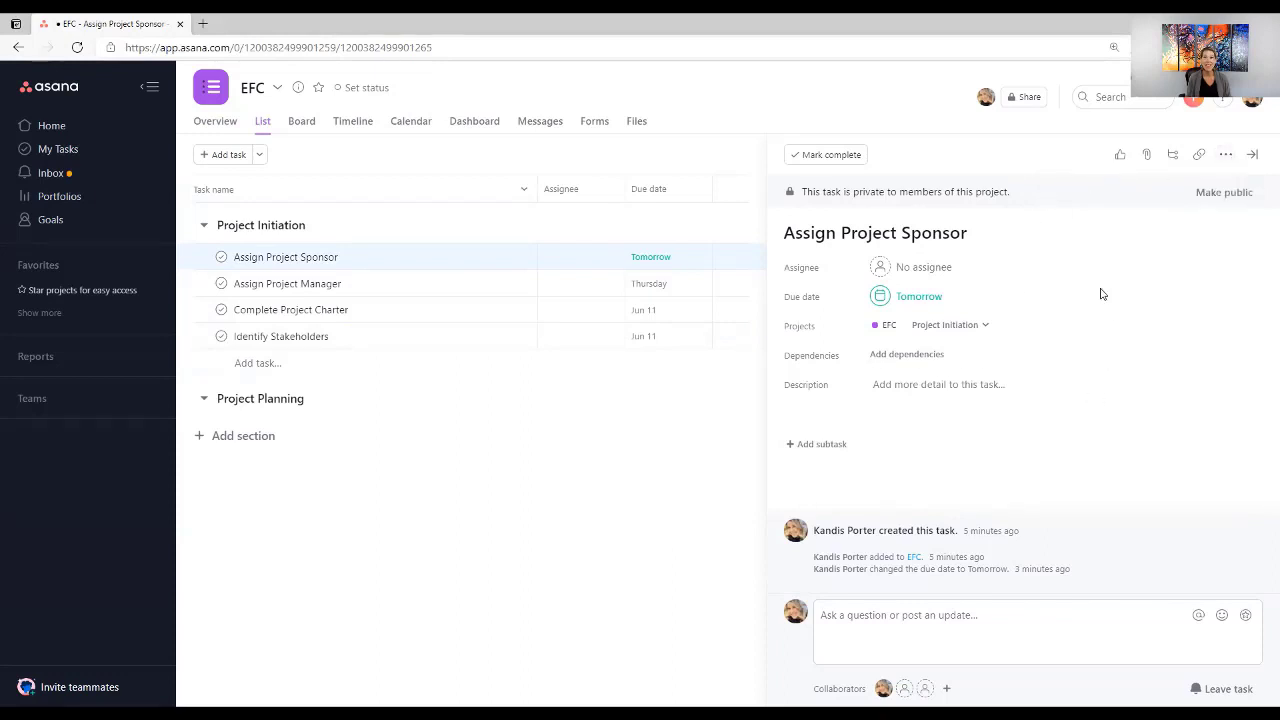
pyautogui.click(1252, 157)
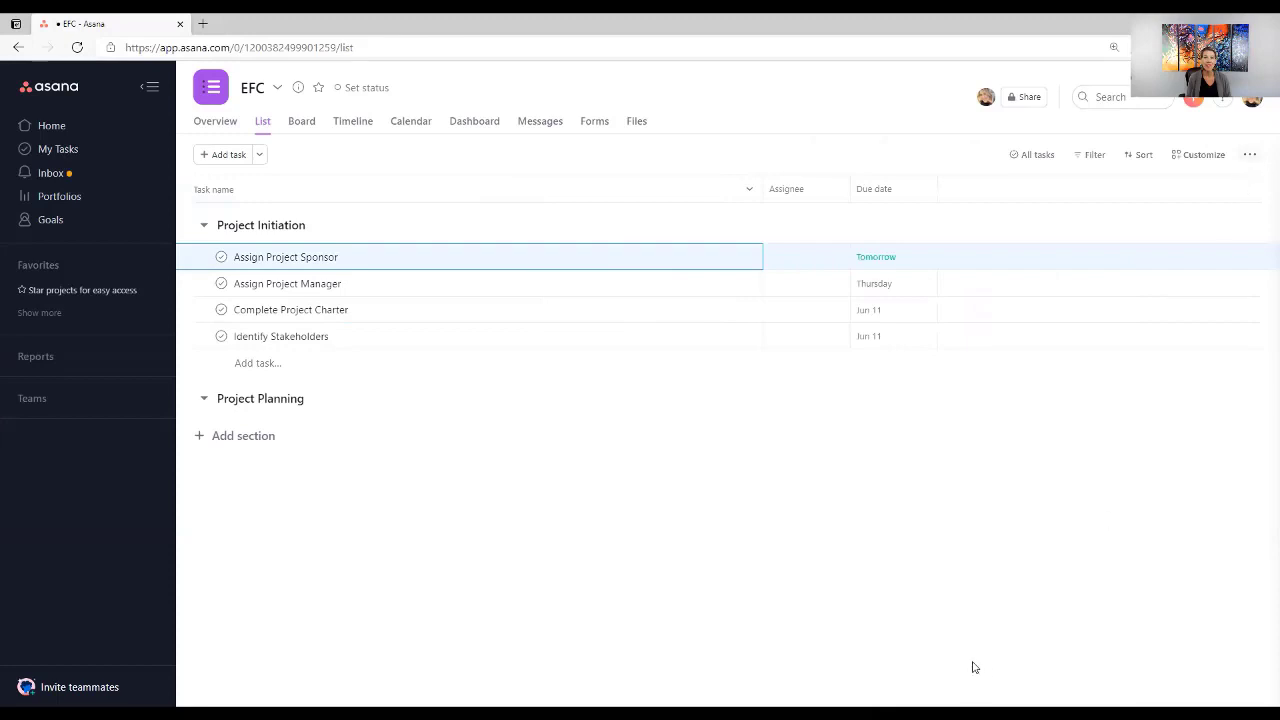
pyautogui.click(523, 684)
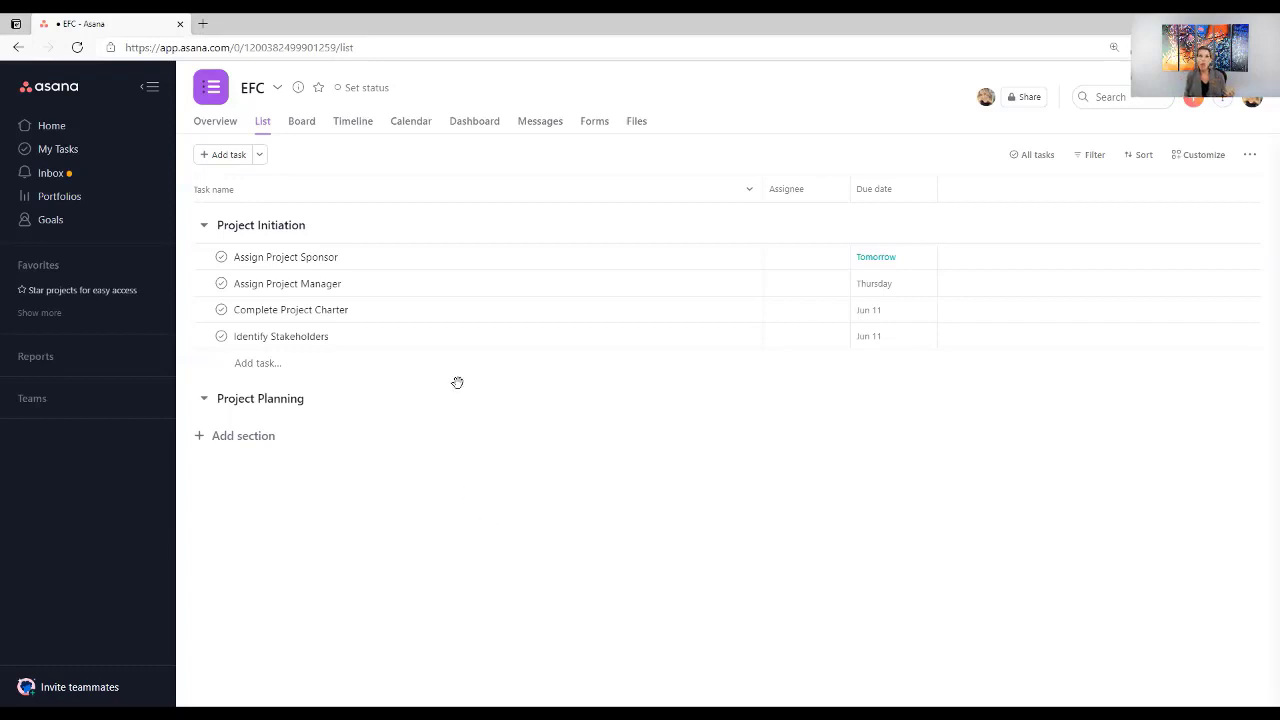
# Add a milestone named "Project Initiation Phase Complete" and move it to the end of the Project Initiation section.
pyautogui.click(260, 158)
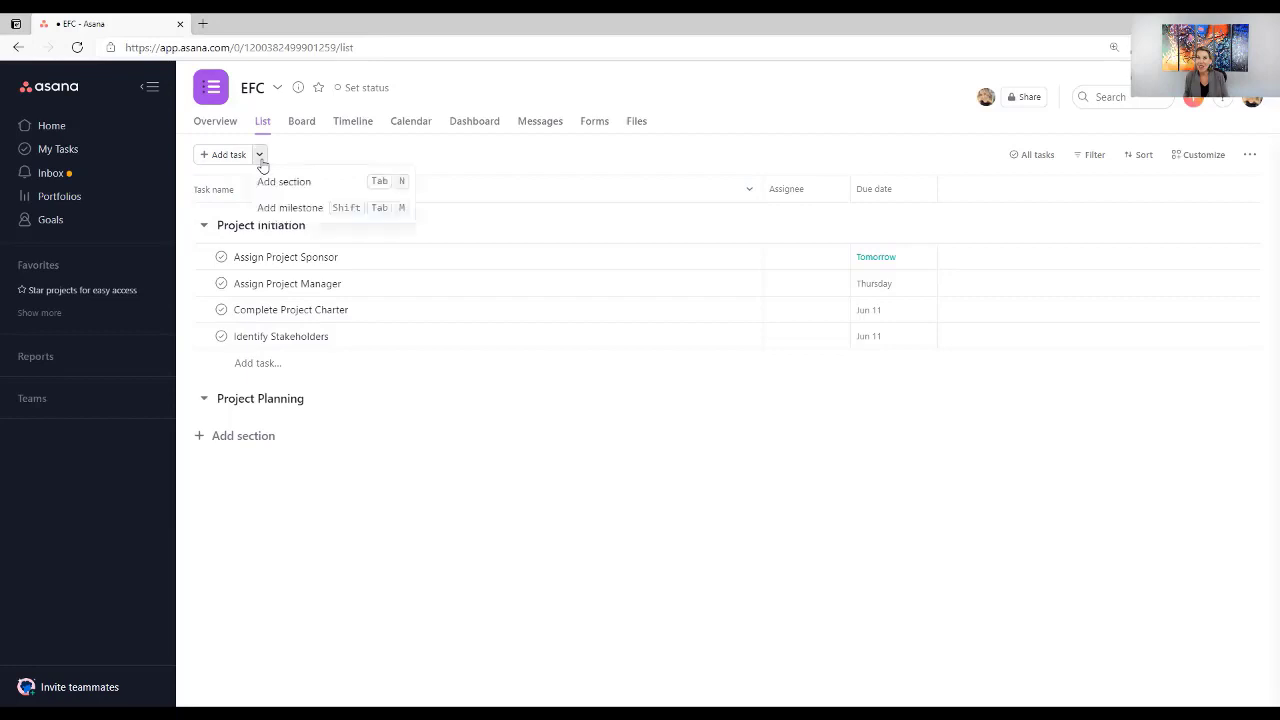
pyautogui.click(280, 208)
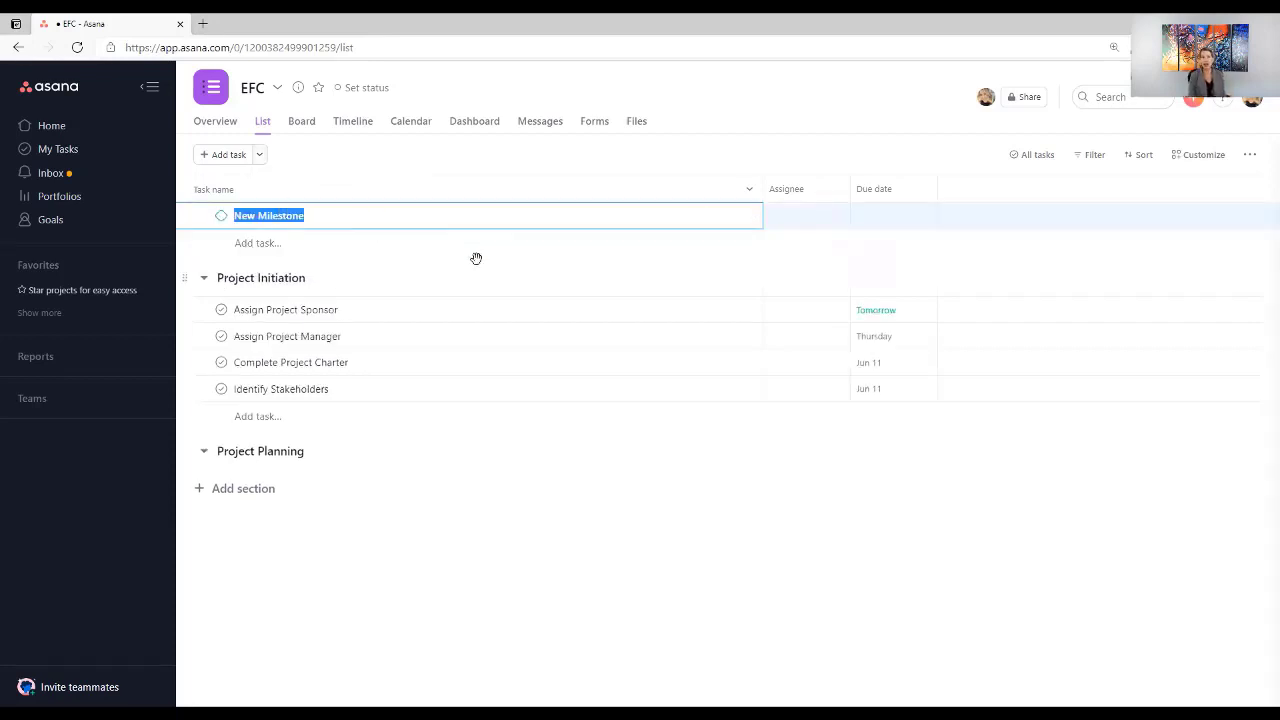
pyautogui.write('Project I')
pyautogui.write('n')
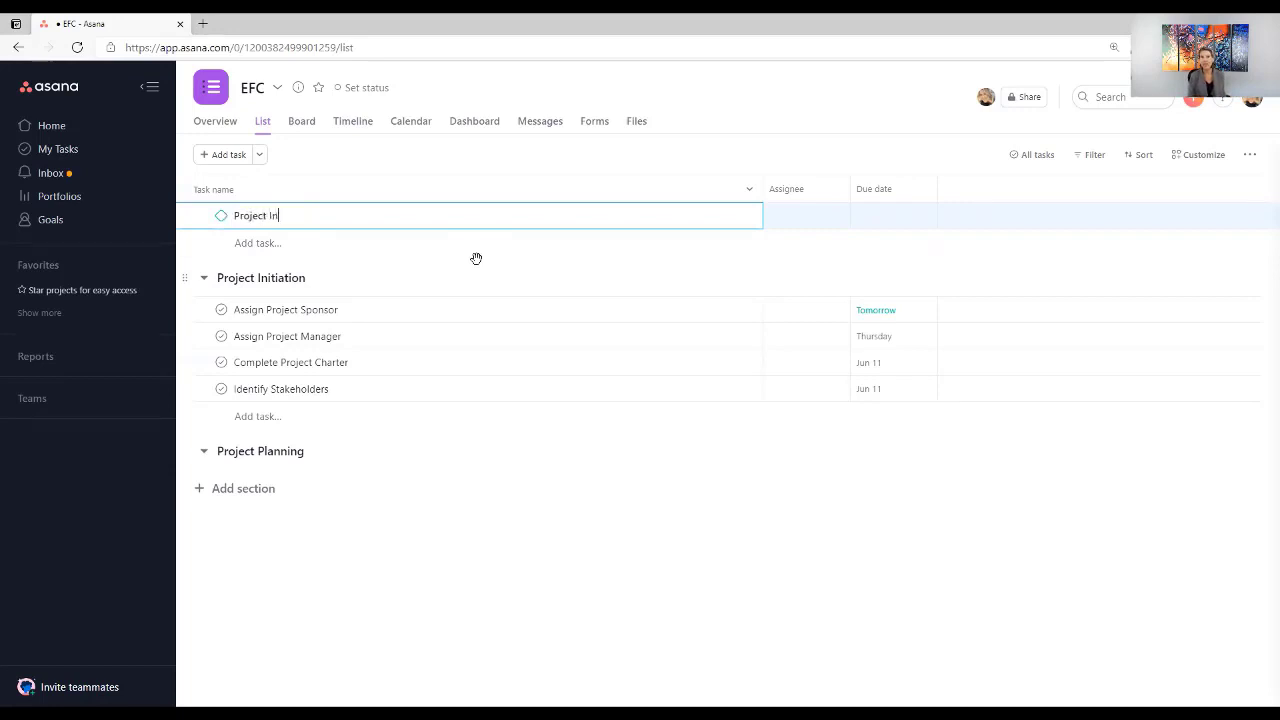
pyautogui.write('itiation Phase Complete')
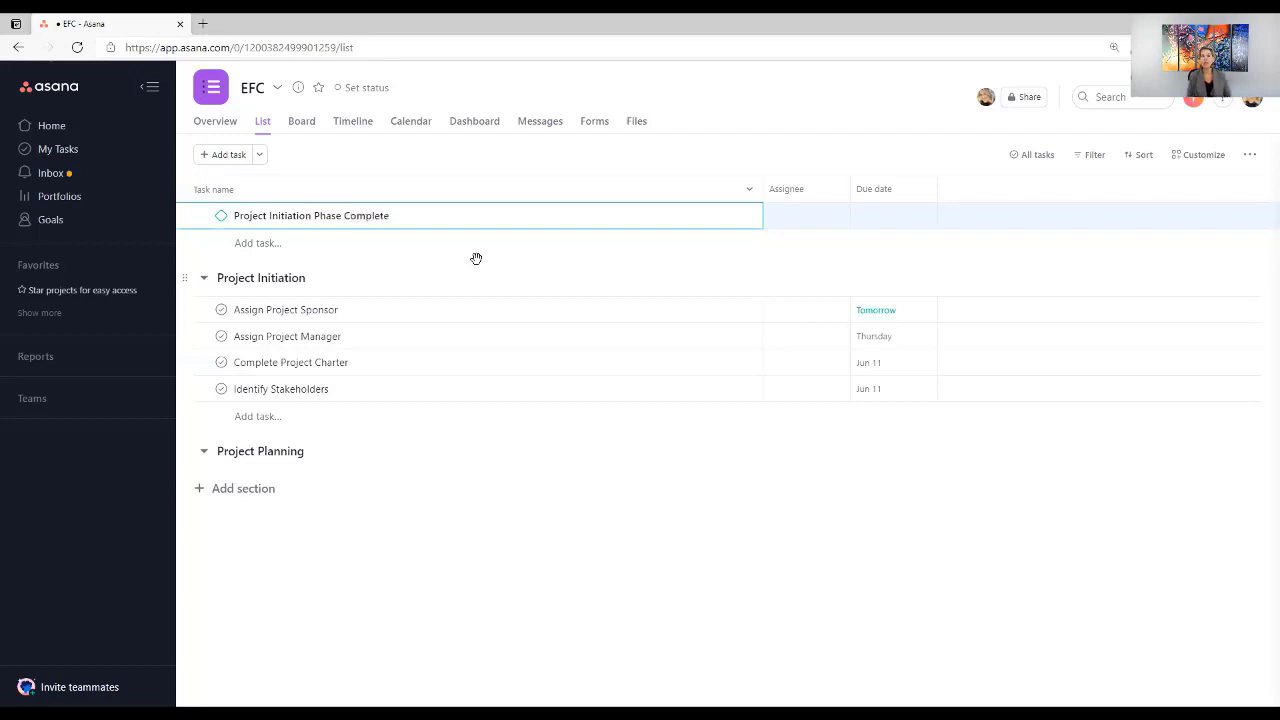
pyautogui.click(475, 596)
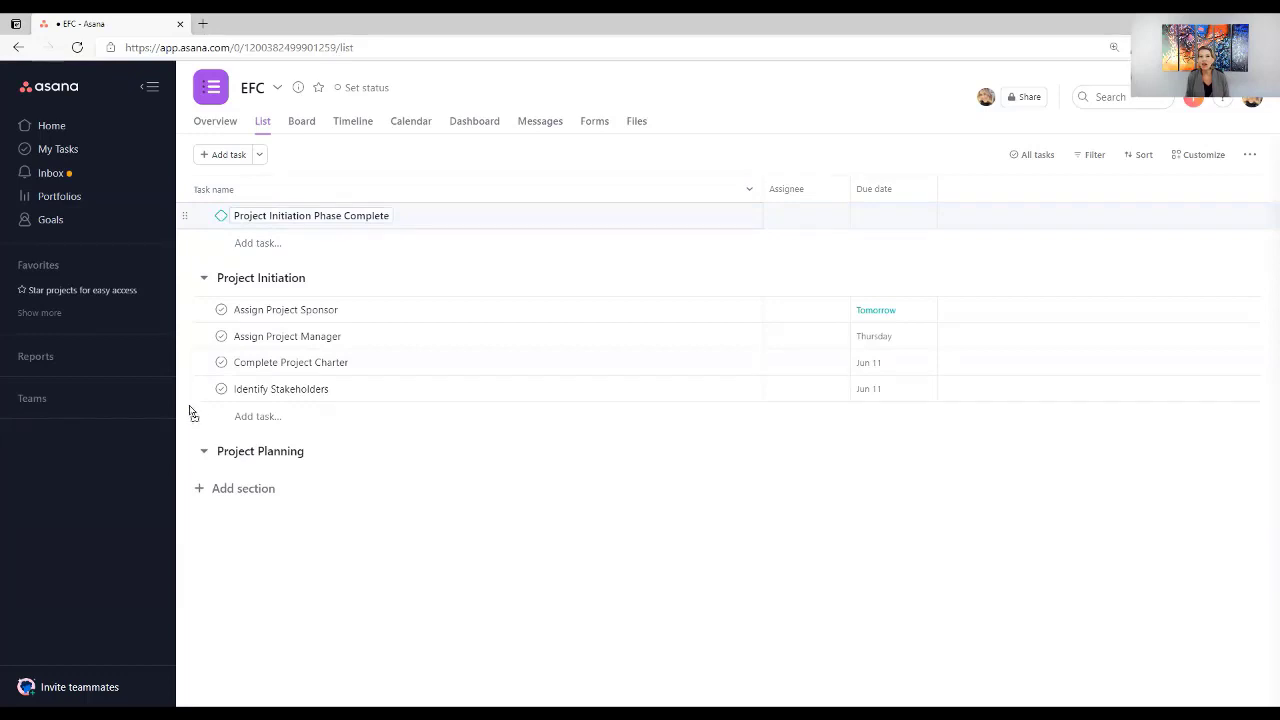
pyautogui.moveTo(189, 406); pyautogui.dragTo(189, 401)
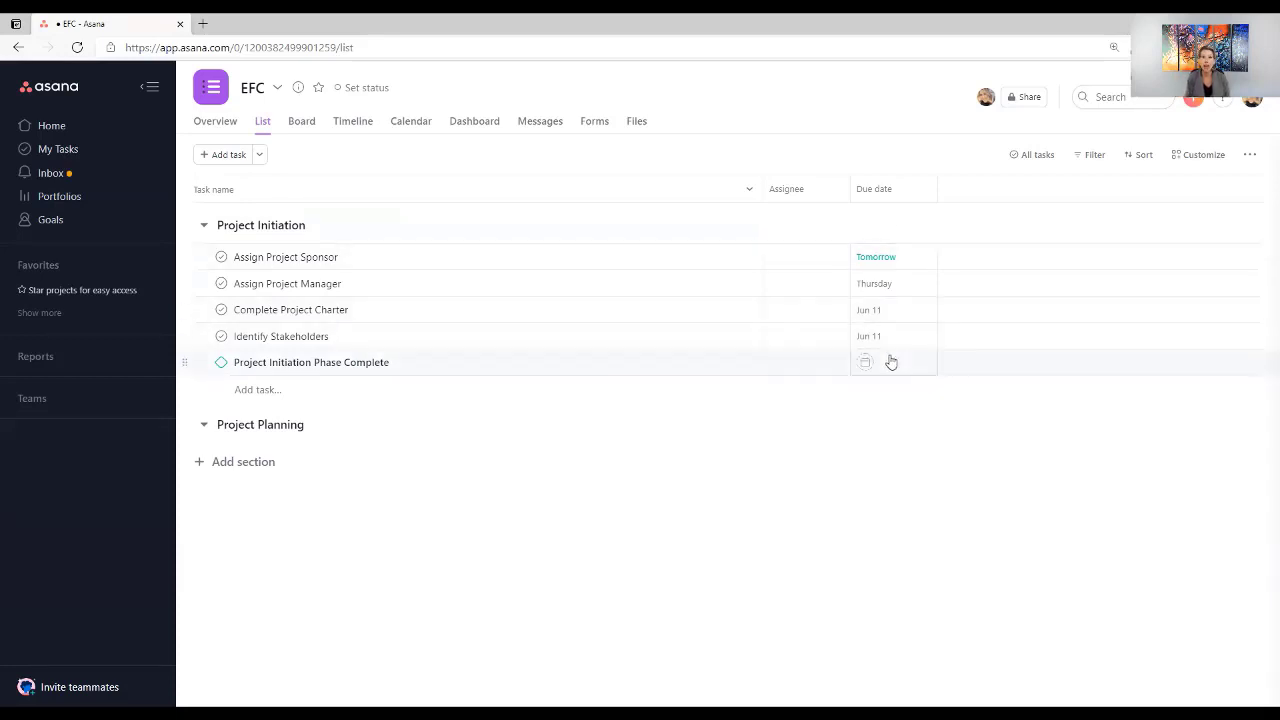
# Set the "Project Initiation Phase Complete" milestone's due date to June 11, 2021 and open the project overview.
pyautogui.click(890, 364)
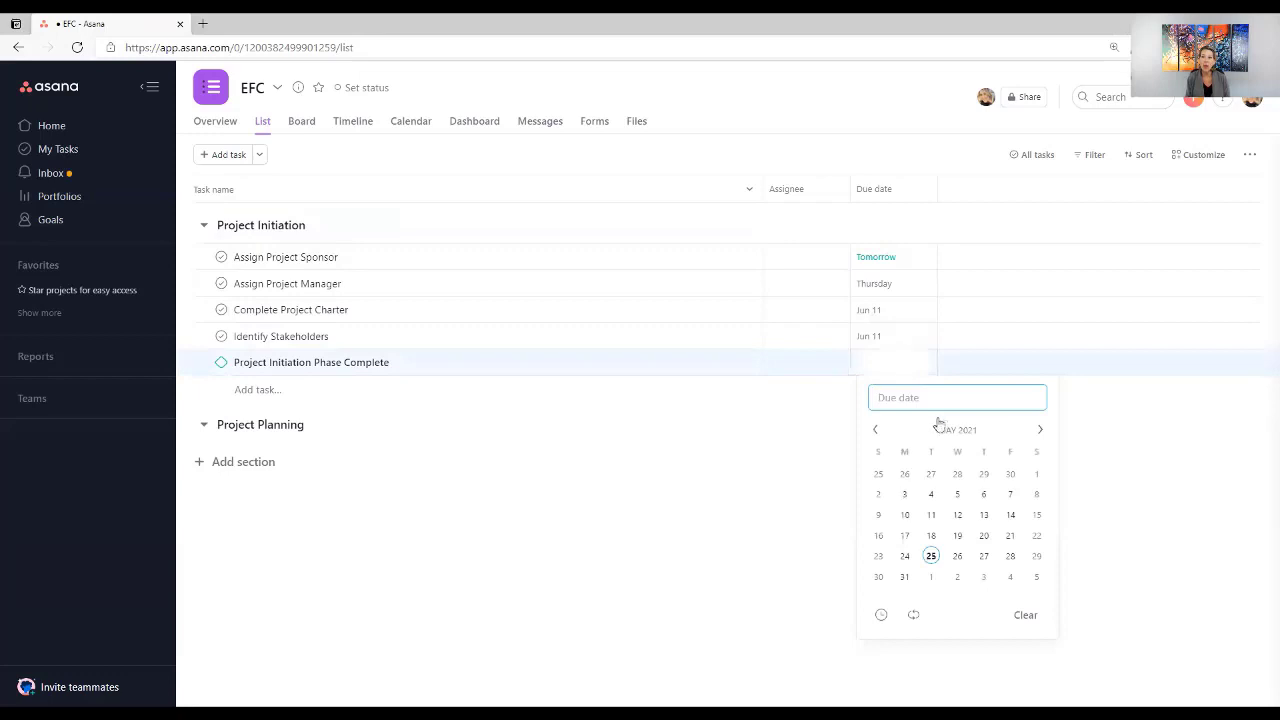
pyautogui.click(1040, 429)
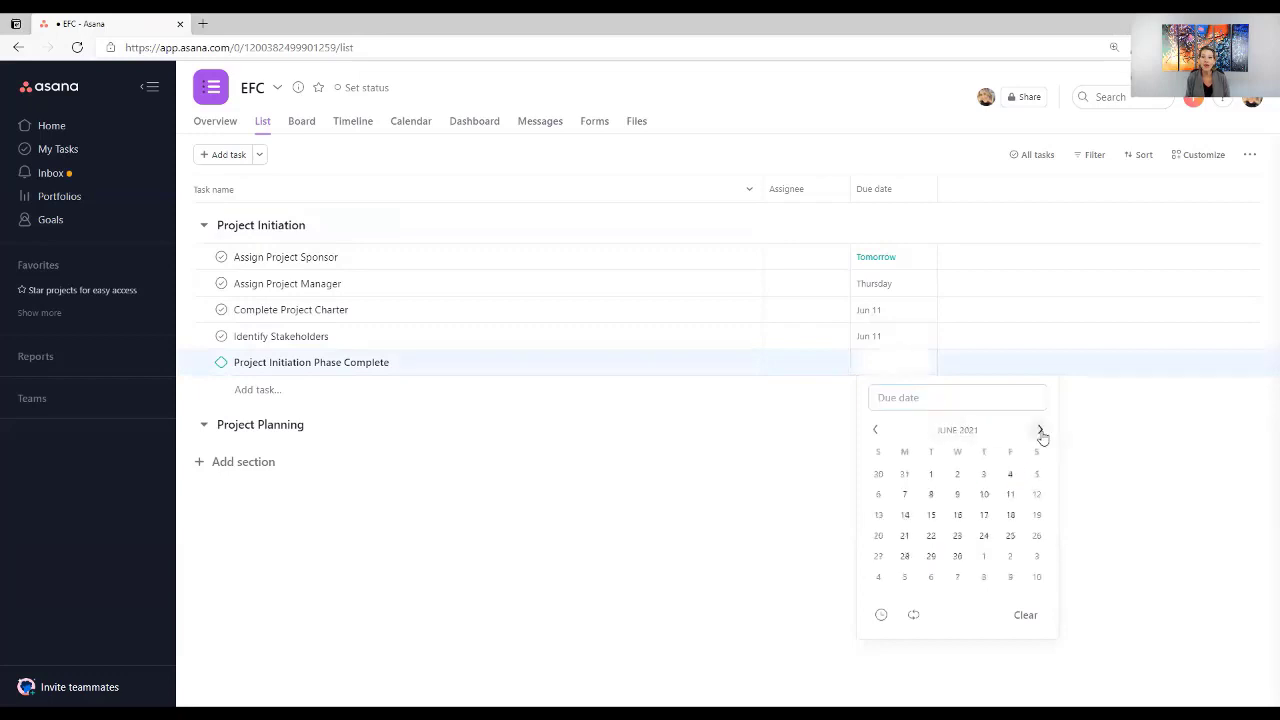
pyautogui.click(1012, 494)
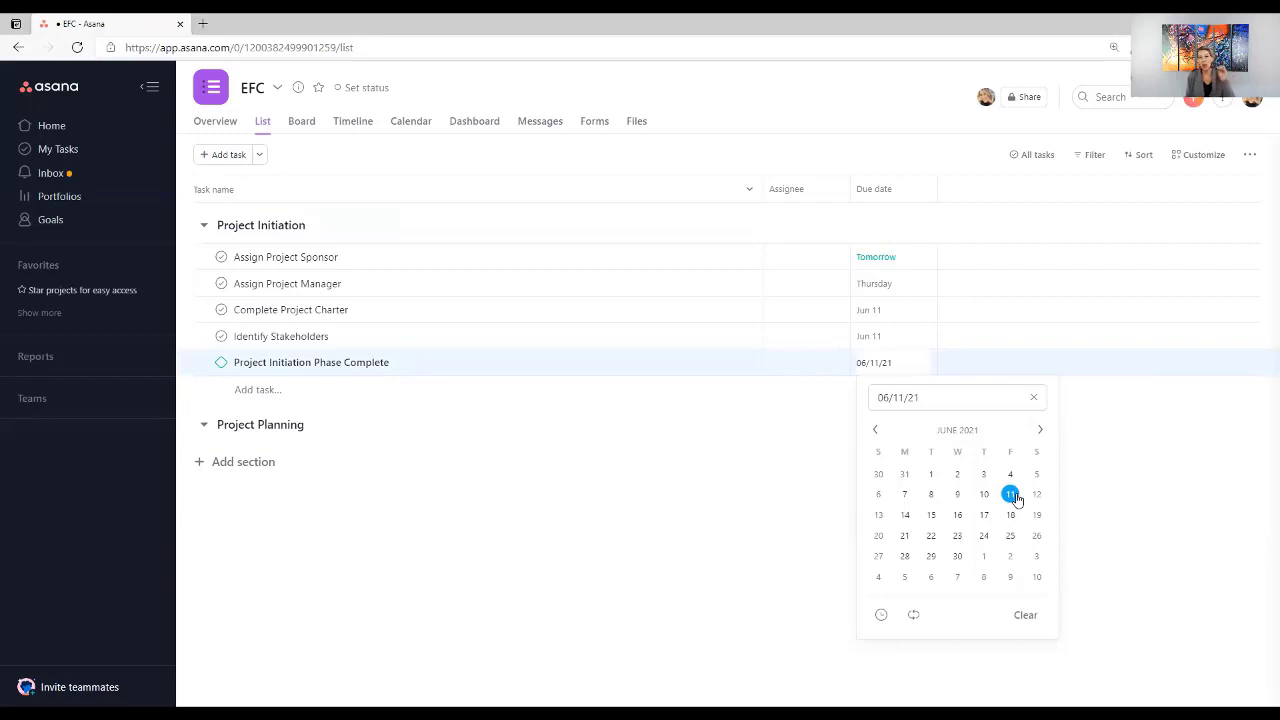
pyautogui.click(808, 488)
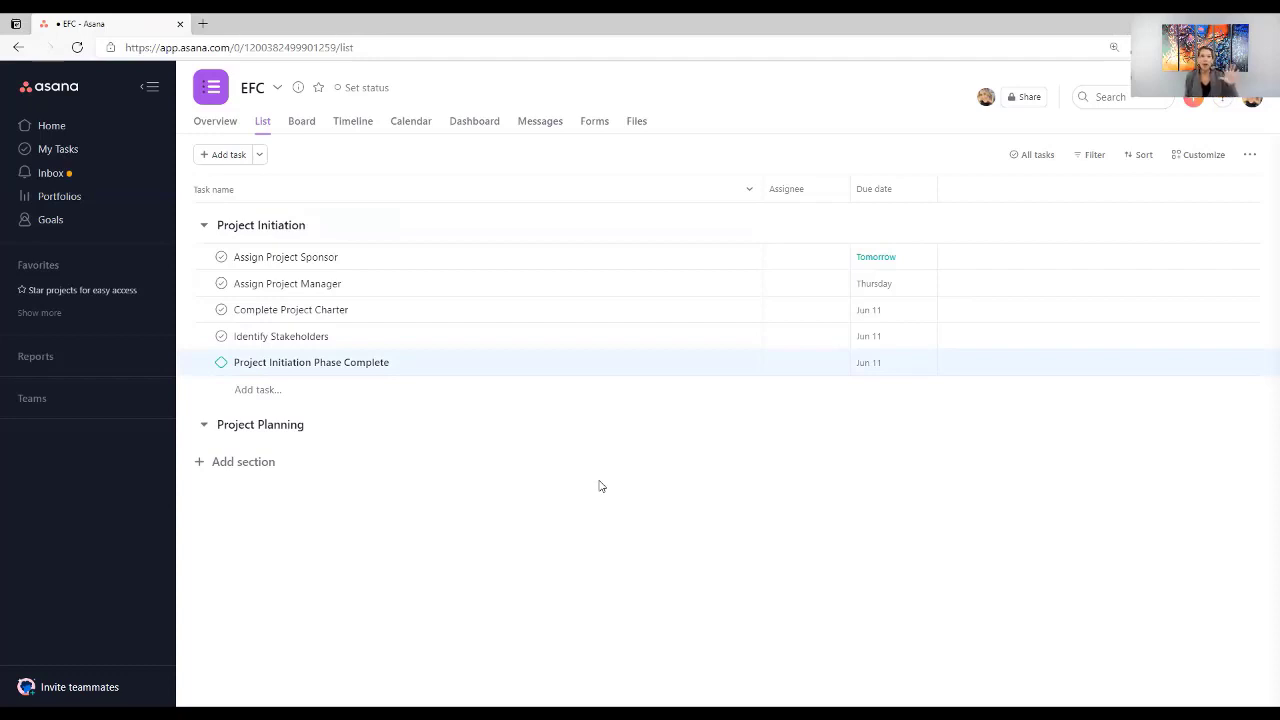
pyautogui.click(221, 127)
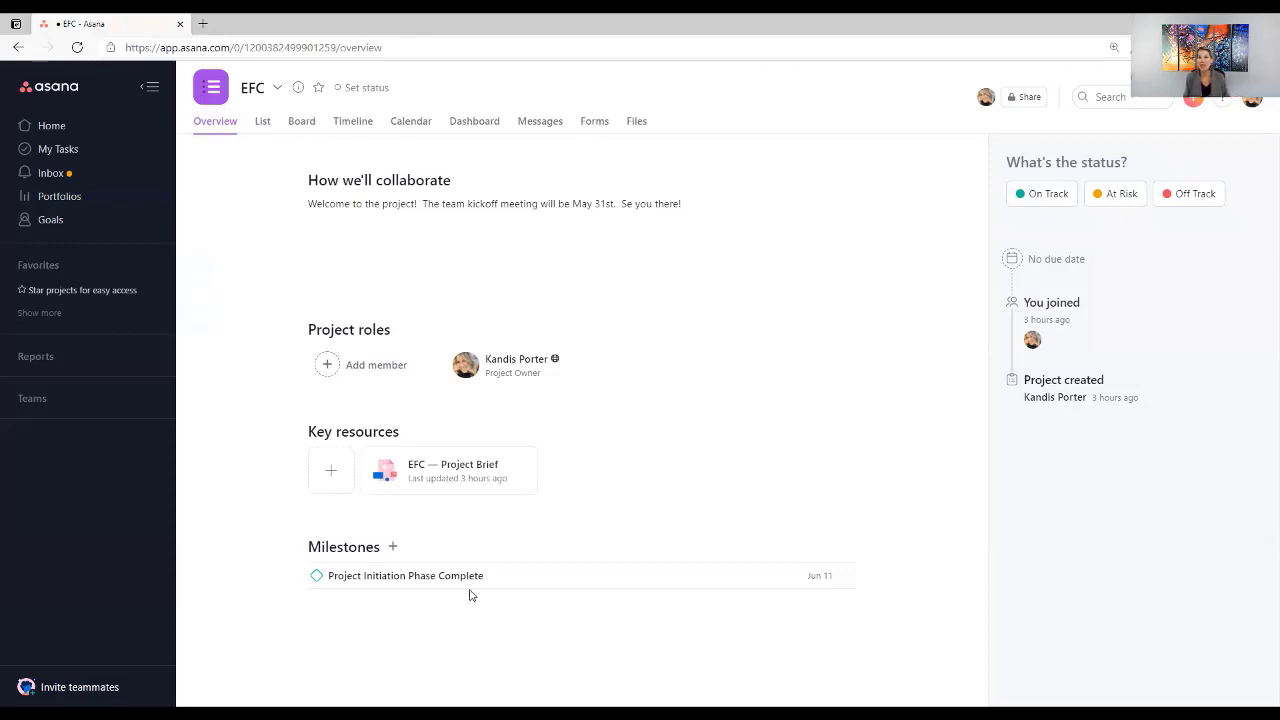
# In the project timeline, make "Complete Project Charter" and "Identify Stakeholders" dependent on "Assign Project Manager".
pyautogui.click(262, 122)
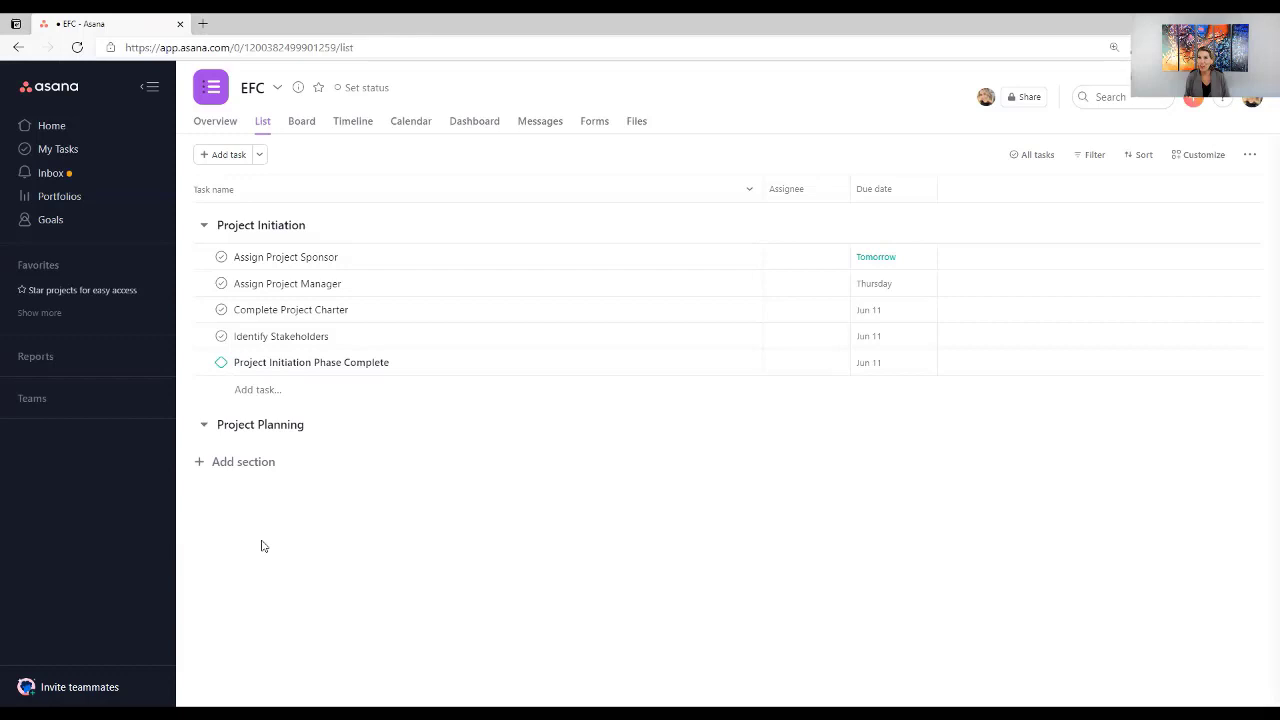
pyautogui.click(345, 126)
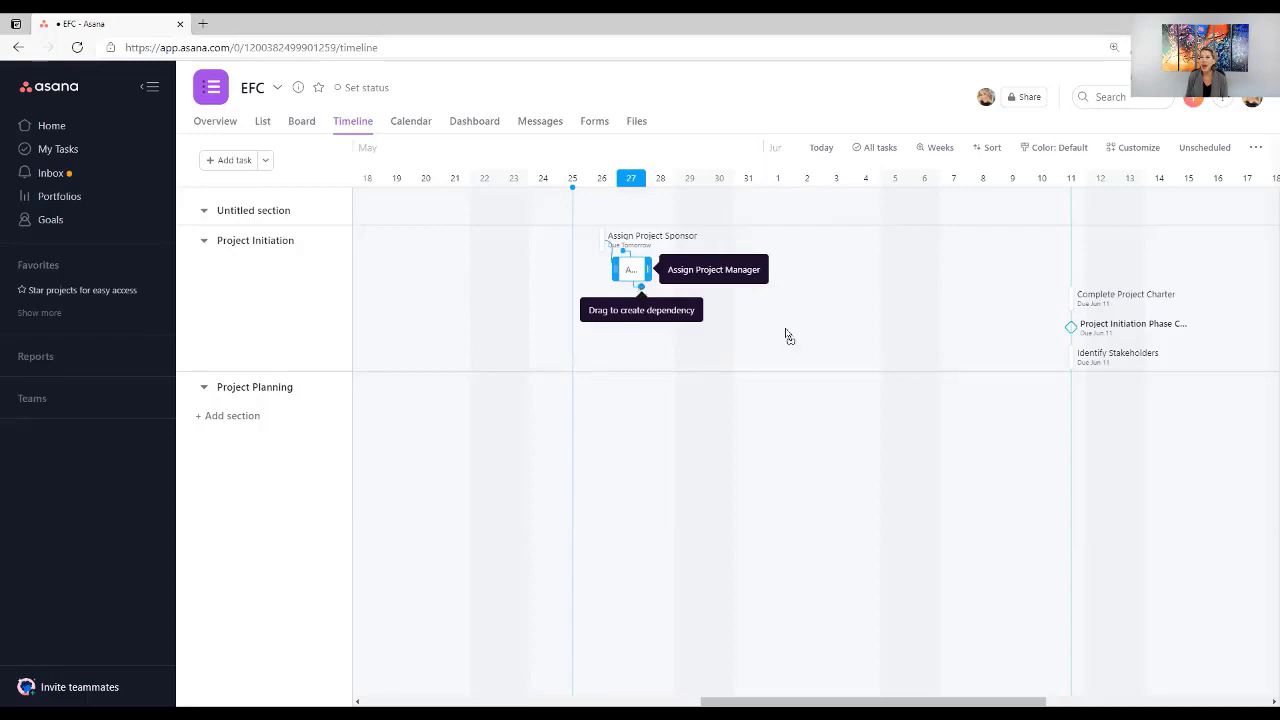
pyautogui.moveTo(1048, 308); pyautogui.dragTo(1070, 296)
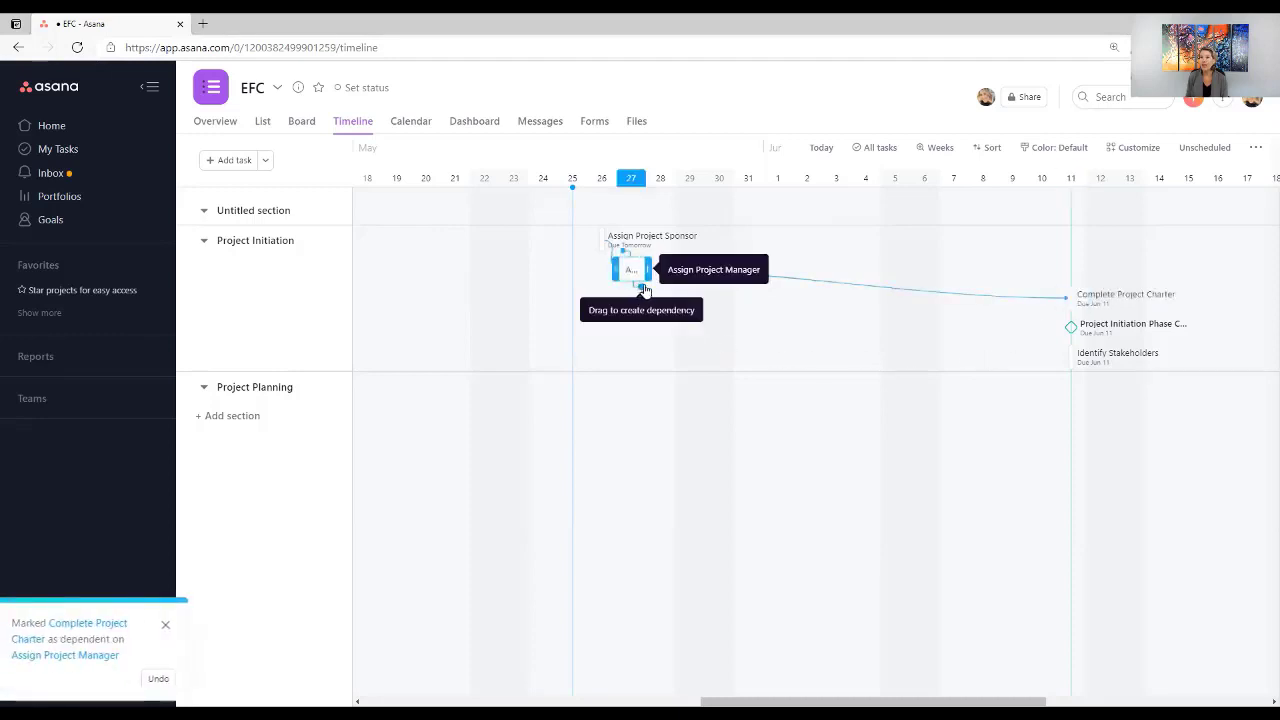
pyautogui.moveTo(879, 383); pyautogui.dragTo(1065, 366)
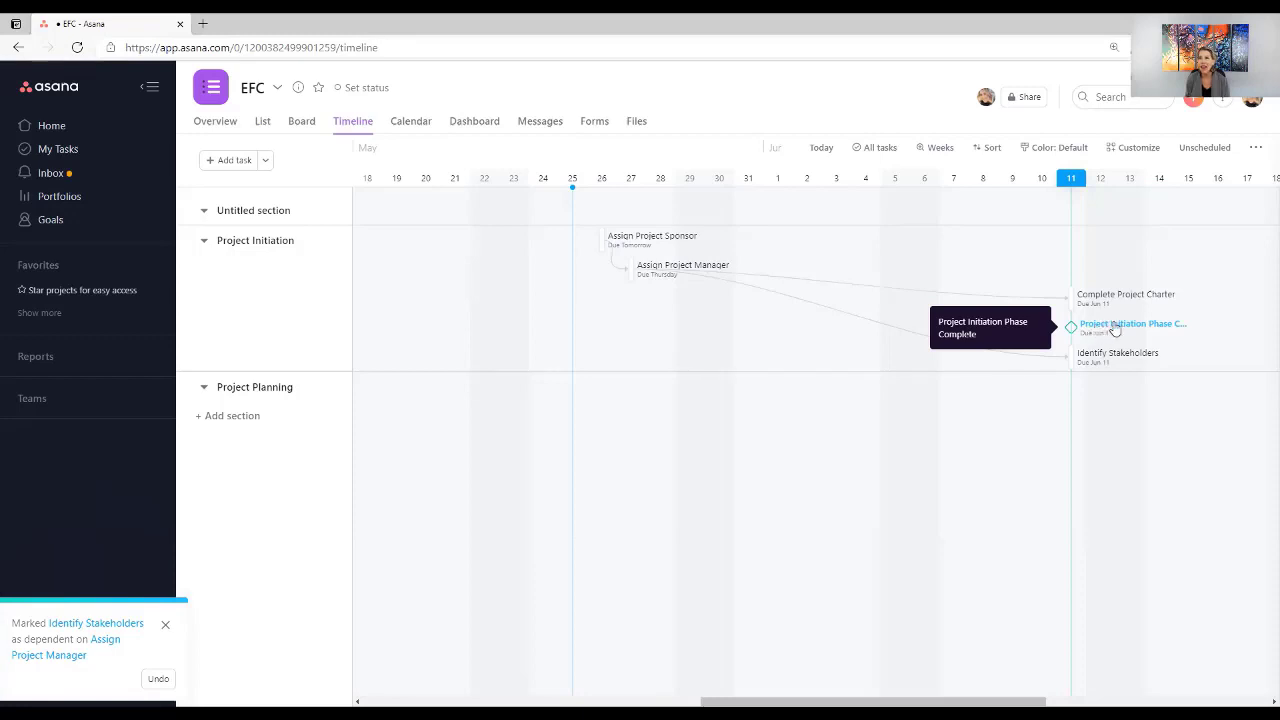
# Set the "Project Initiation Phase Complete" milestone's due date to June 14, 2021 and close its details.
pyautogui.click(1110, 329)
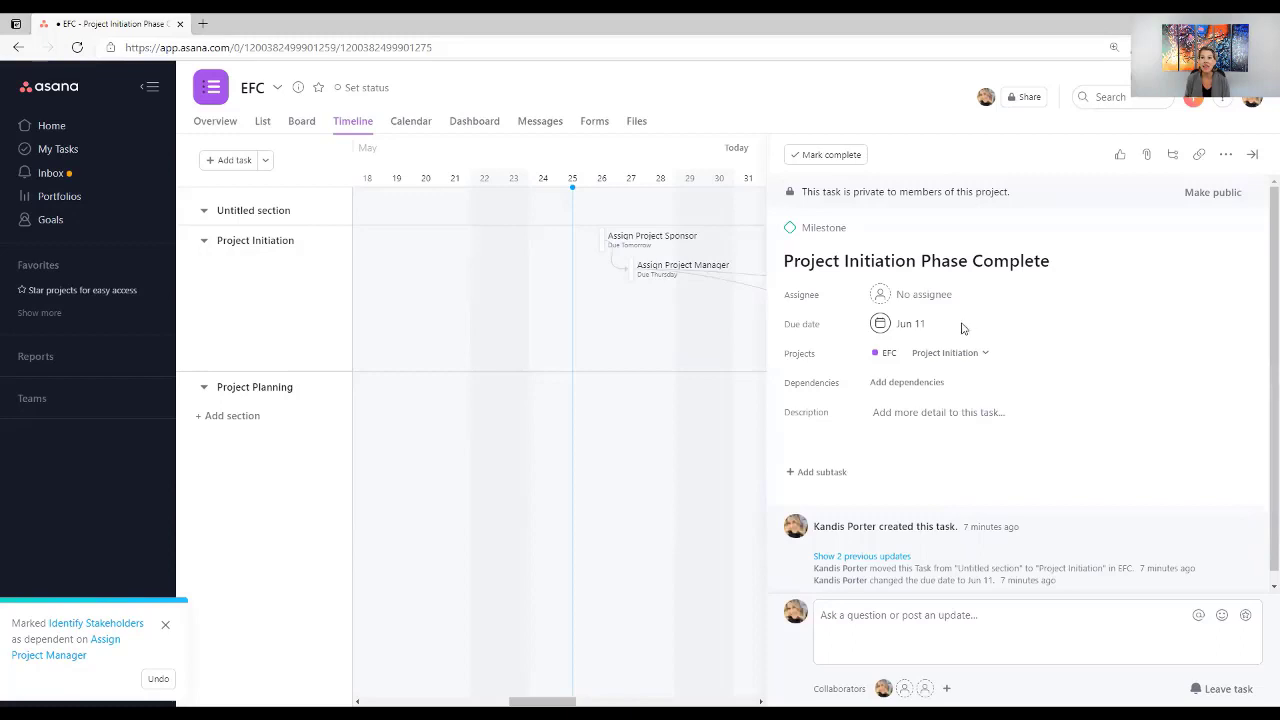
pyautogui.click(905, 323)
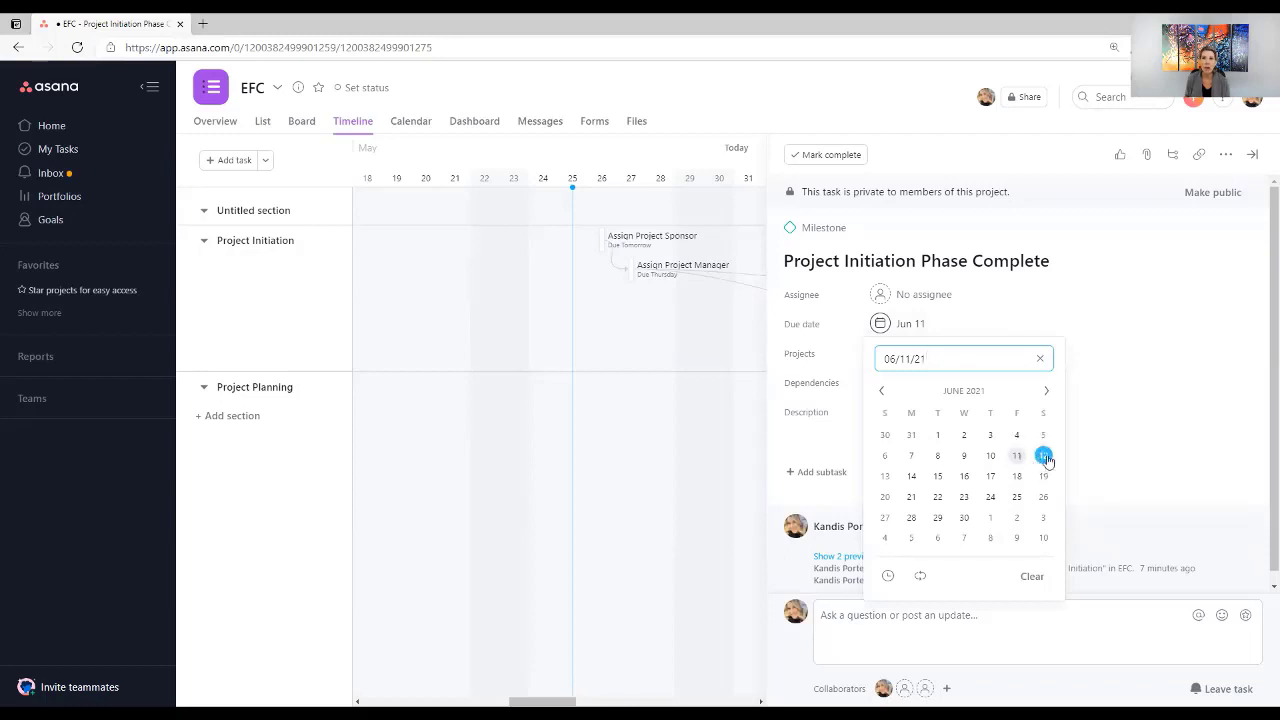
pyautogui.click(911, 478)
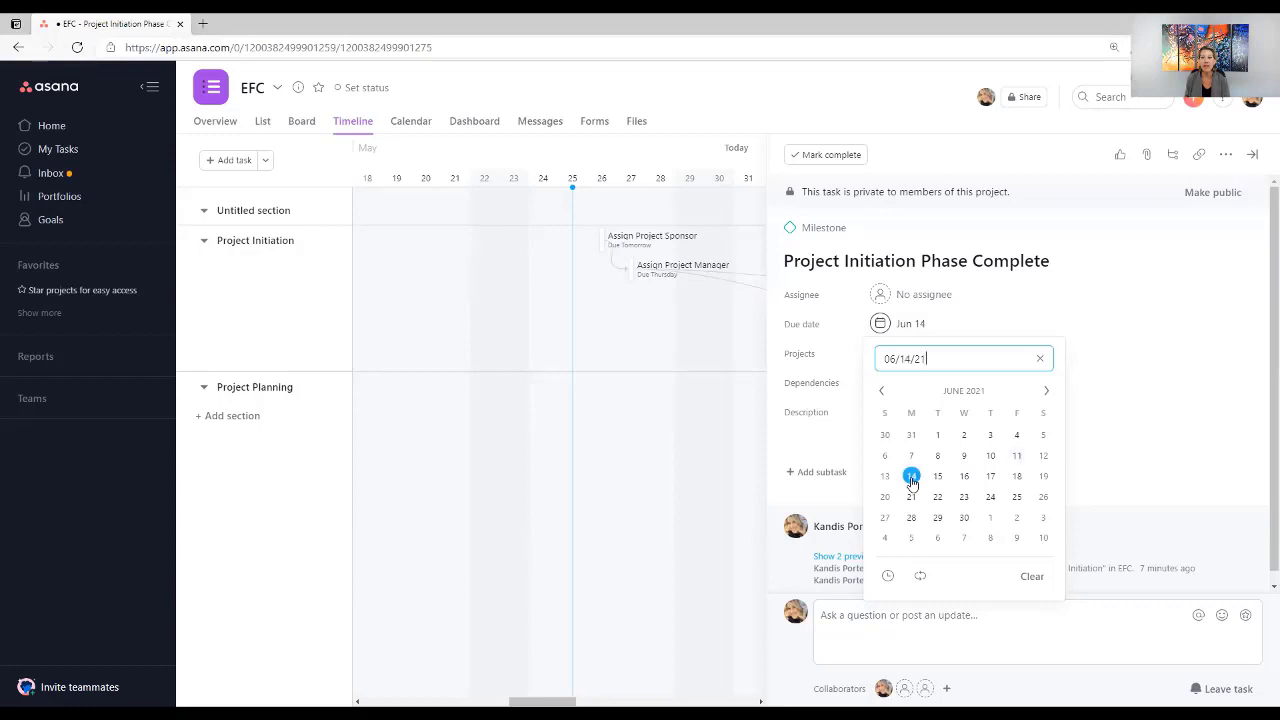
pyautogui.click(1085, 306)
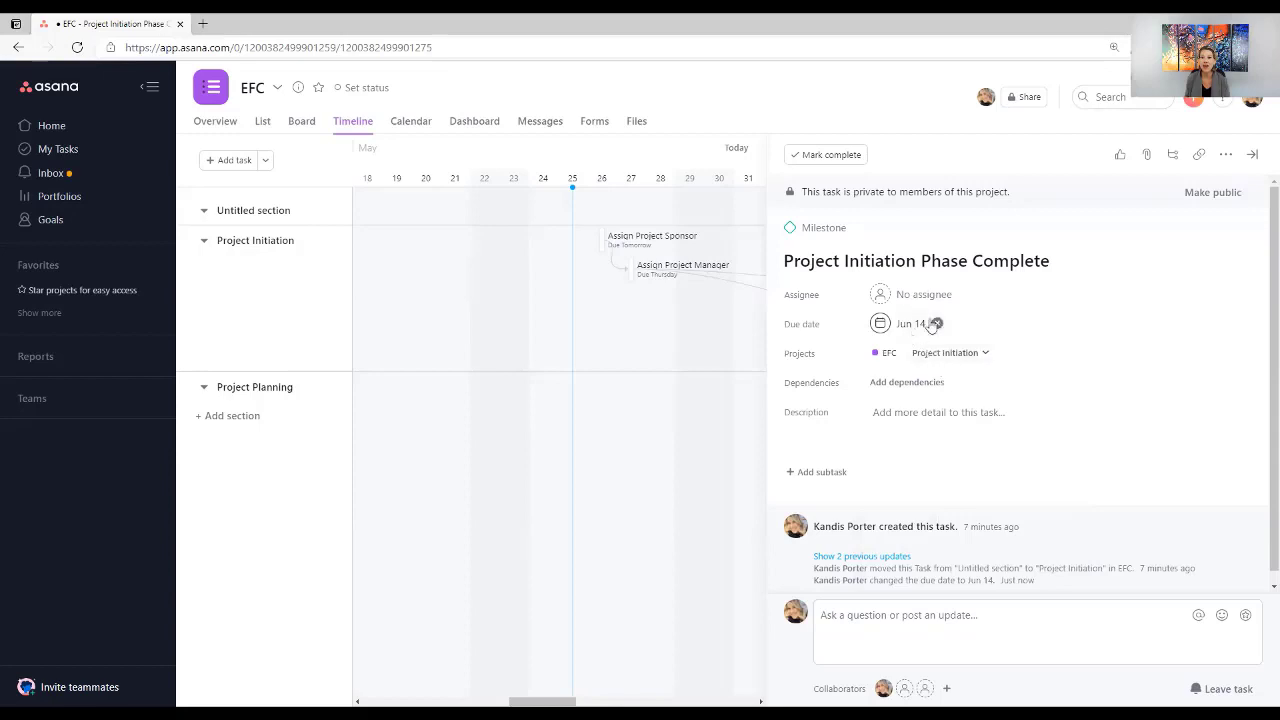
pyautogui.click(1252, 154)
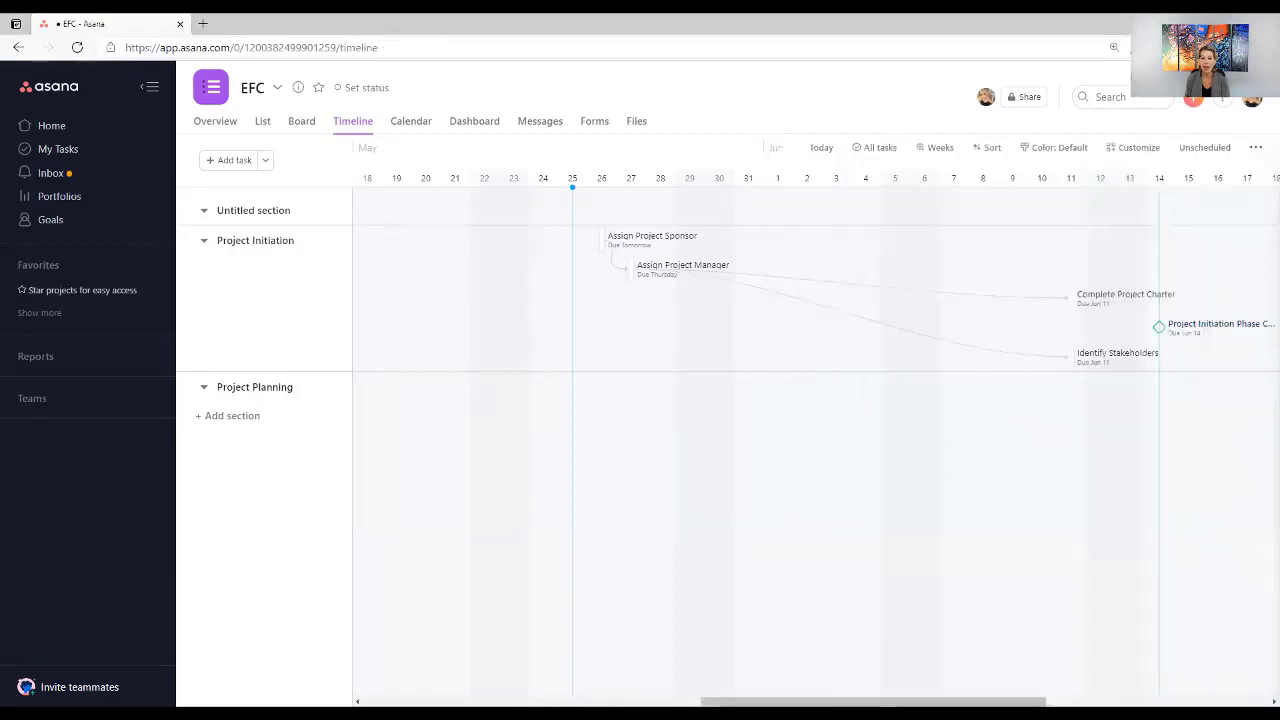
# Make the "Project Initiation Phase Complete" milestone dependent on both "Identify Stakeholders" and "Complete Project Charter" in the timeline.
pyautogui.moveTo(968, 689); pyautogui.dragTo(1032, 688)
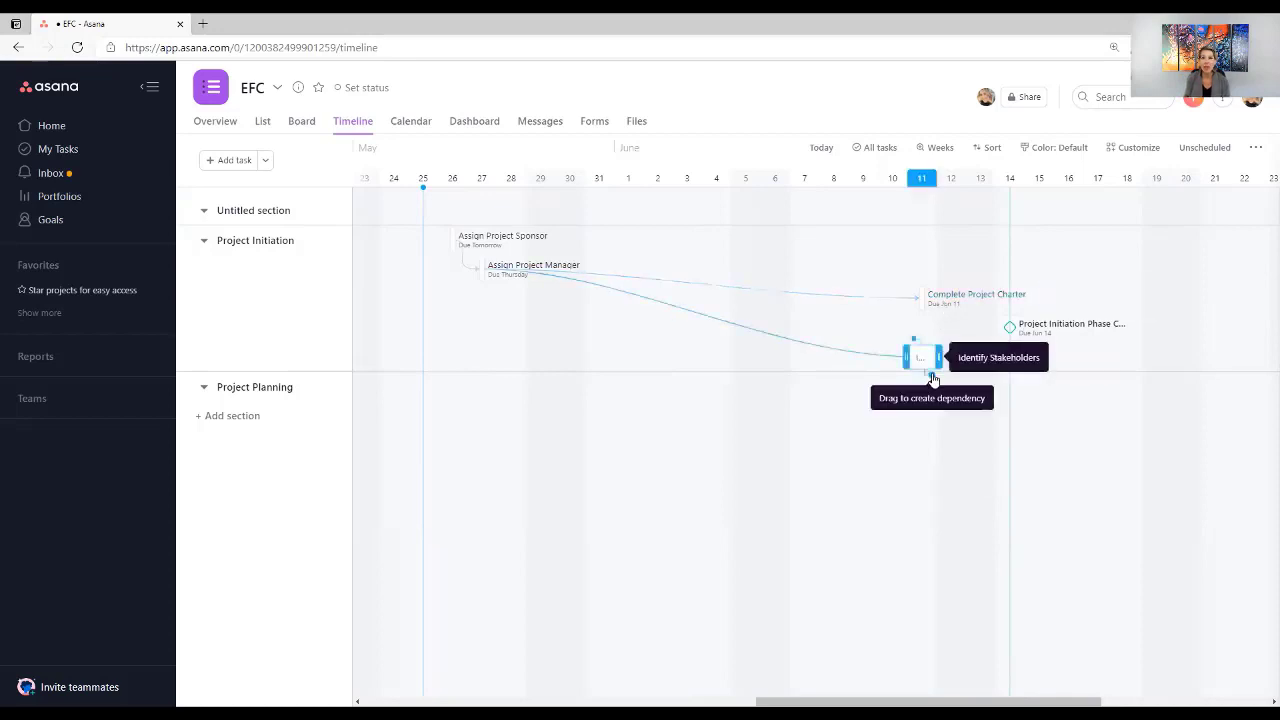
pyautogui.moveTo(1004, 336); pyautogui.dragTo(1009, 328)
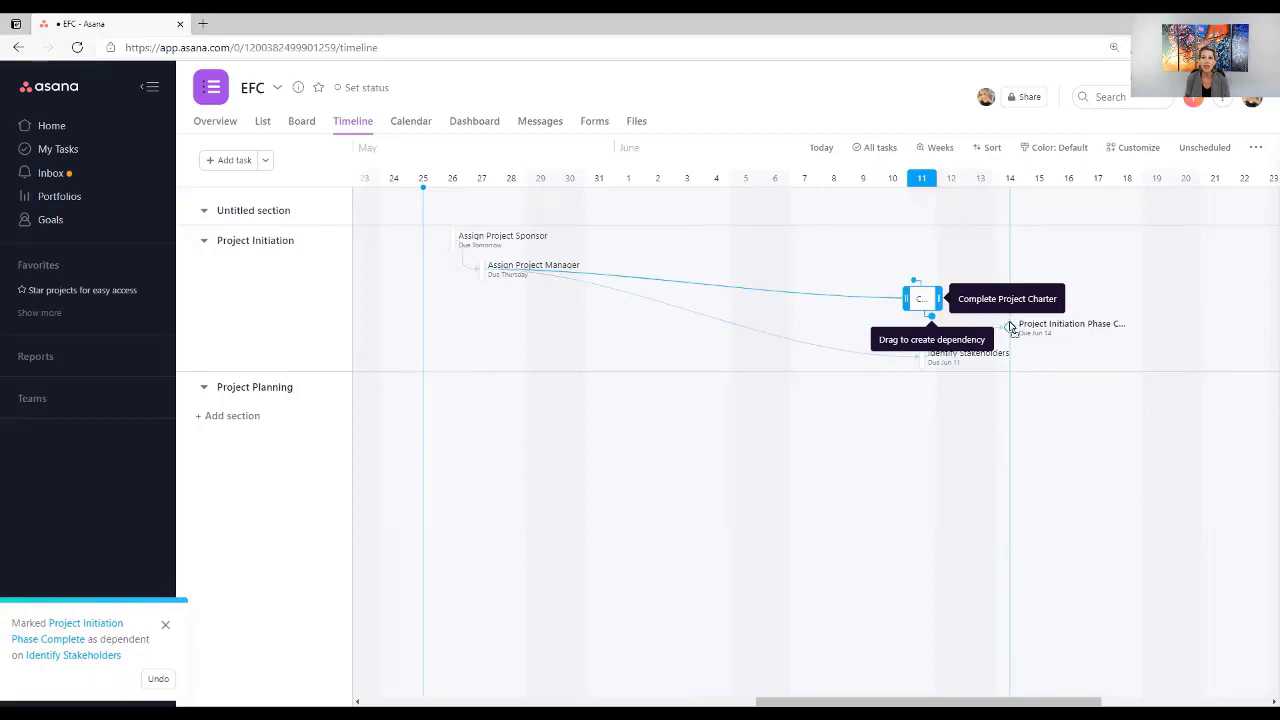
pyautogui.moveTo(1010, 328); pyautogui.dragTo(1010, 328)
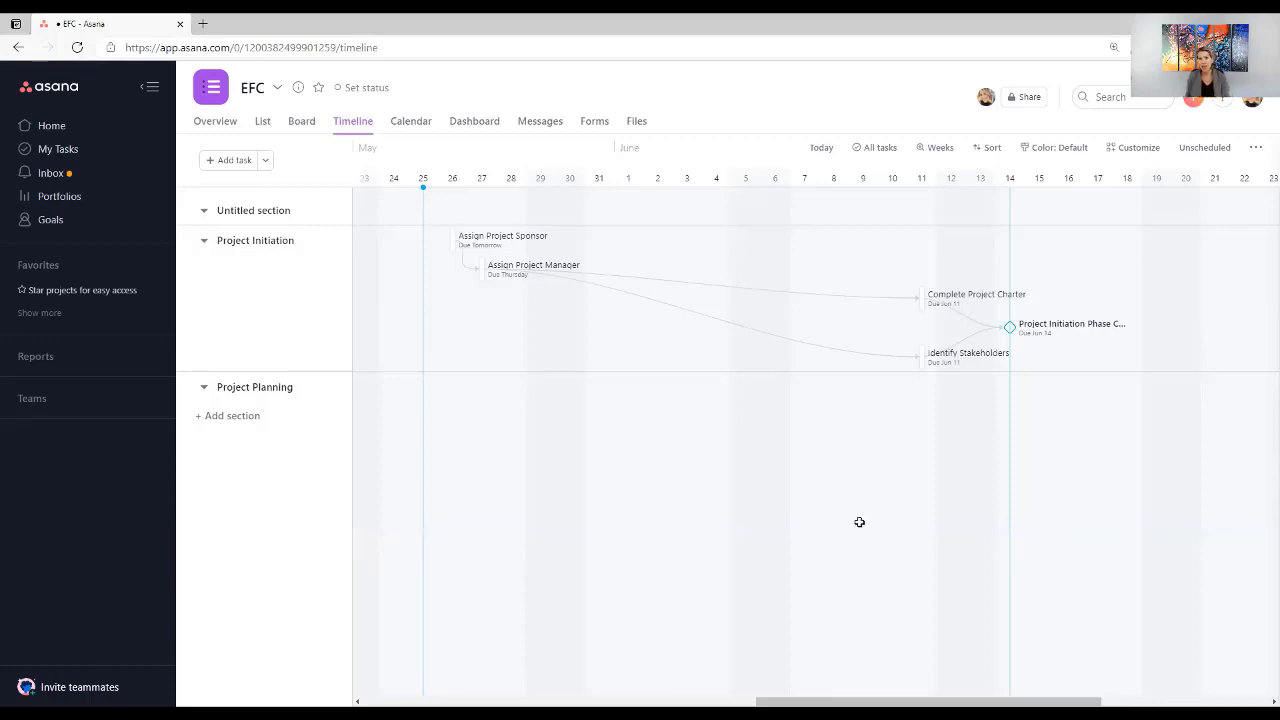
# Set the "Assign Project Sponsor" due date to May 31, 2021 and check the change in the list and timeline views.
pyautogui.click(511, 238)
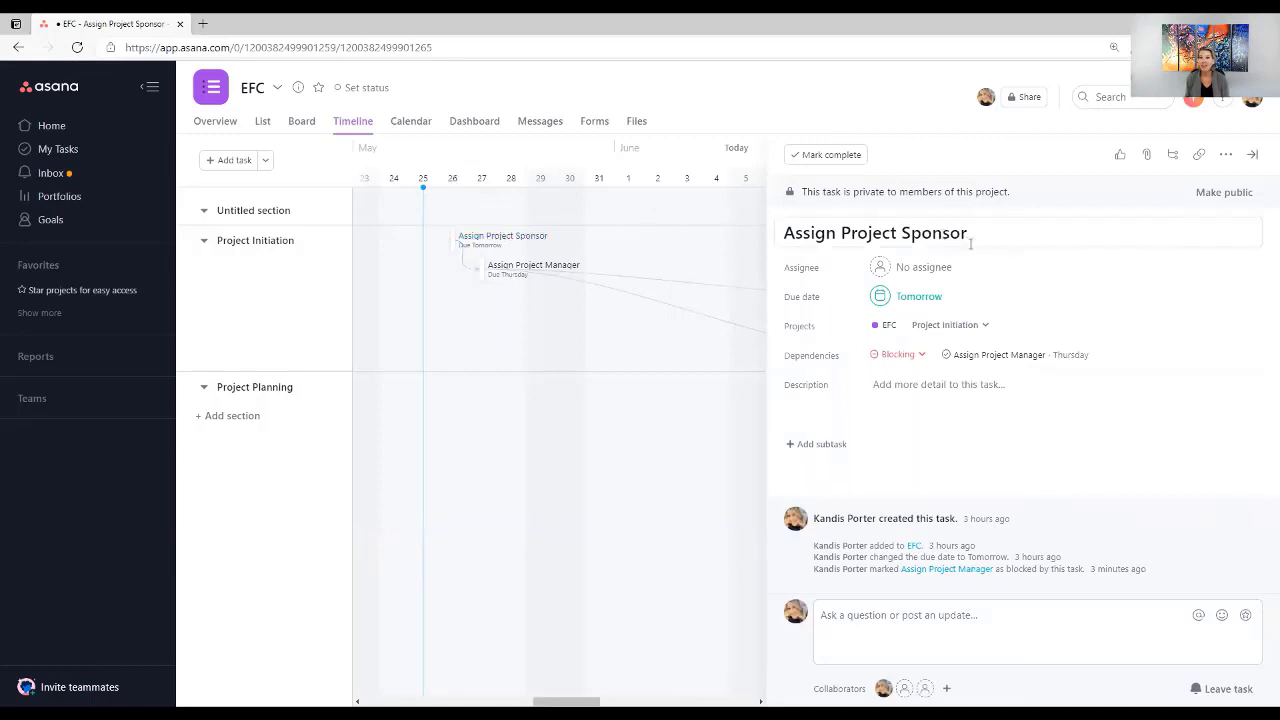
pyautogui.click(930, 296)
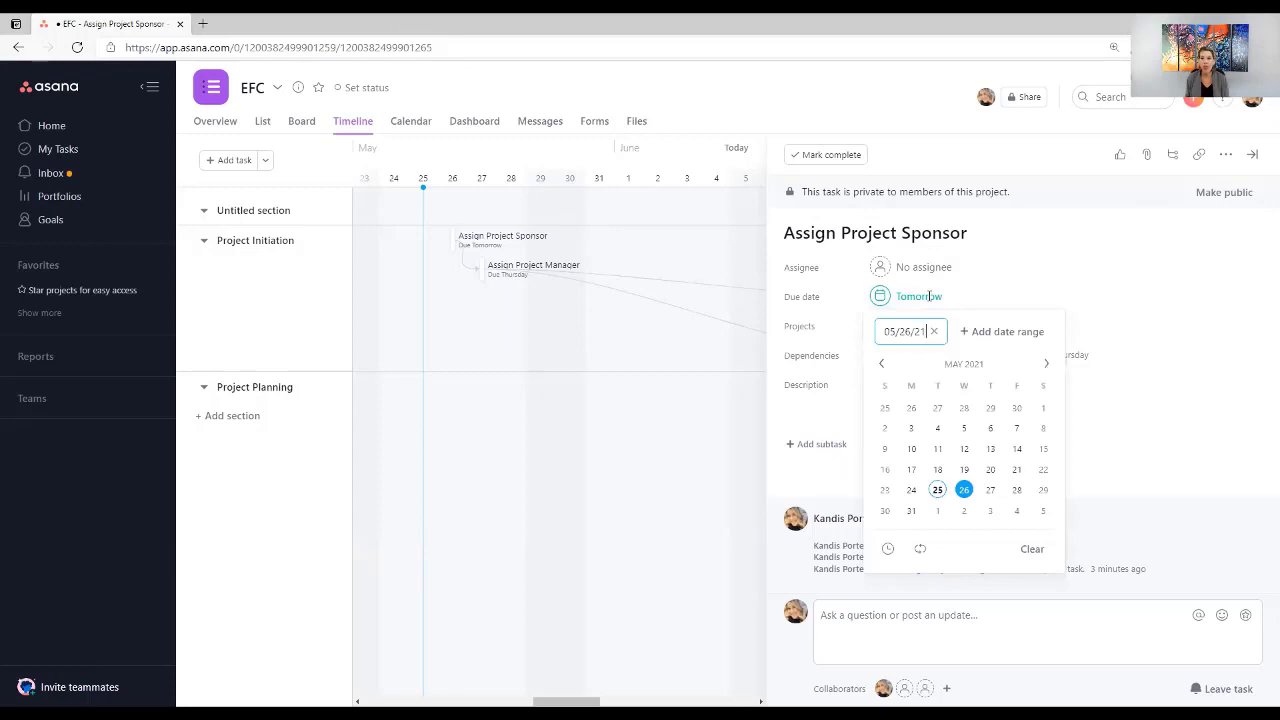
pyautogui.click(911, 512)
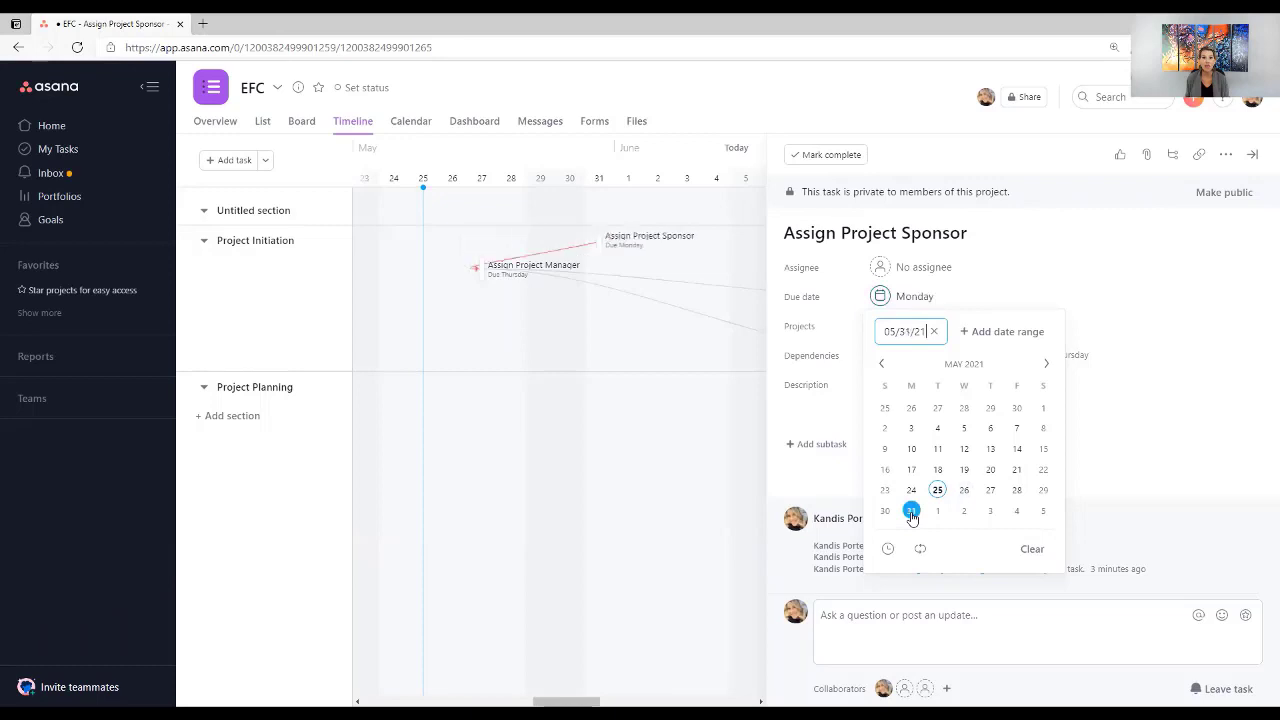
pyautogui.click(1200, 262)
pyautogui.click(1254, 155)
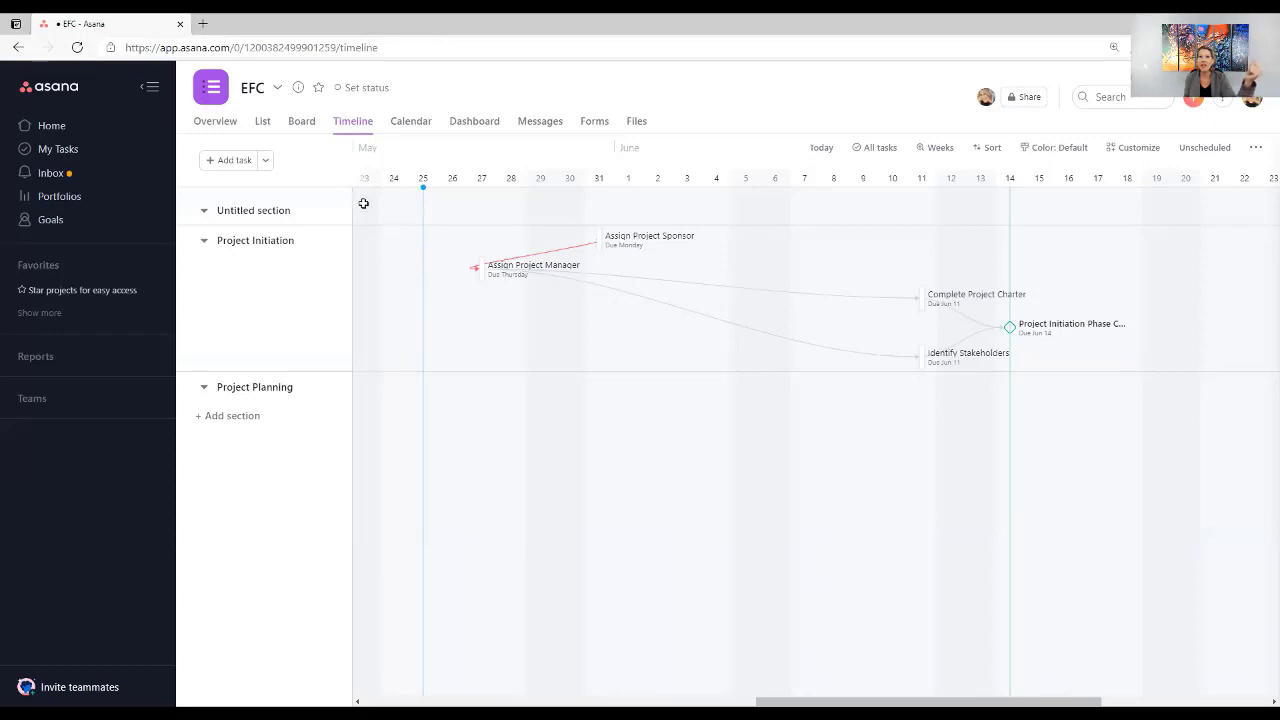
pyautogui.click(263, 122)
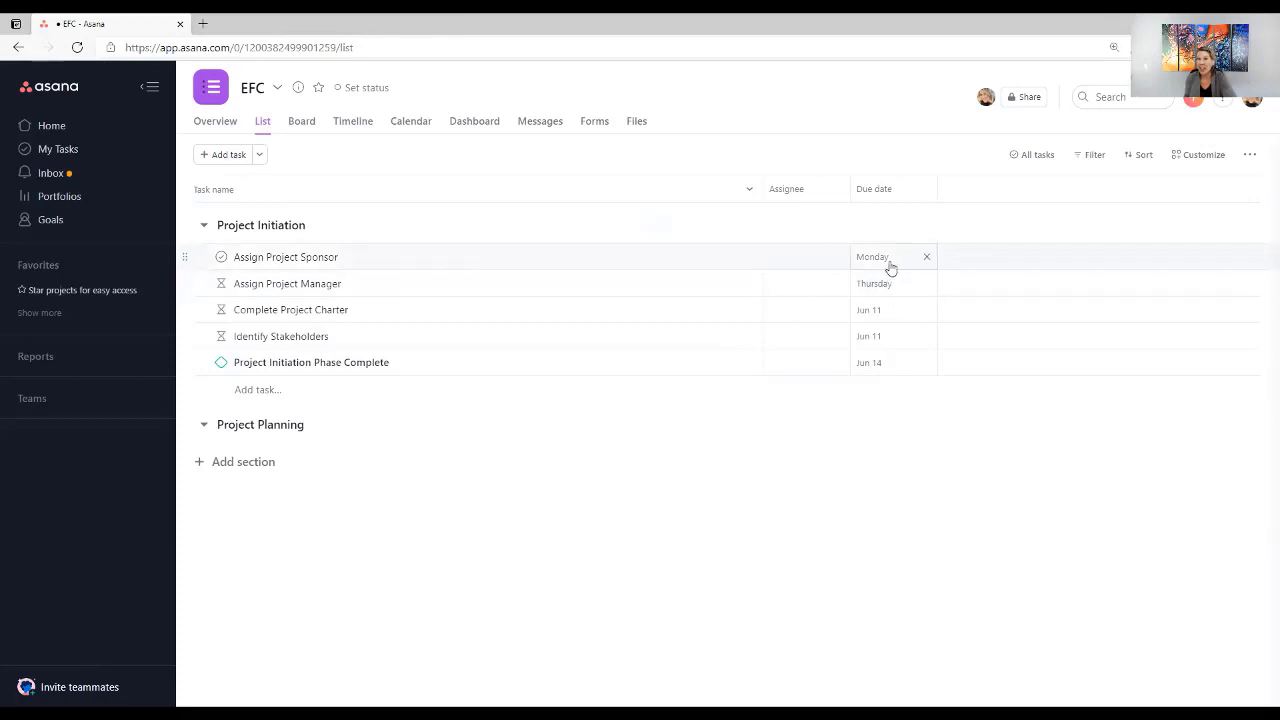
pyautogui.click(341, 124)
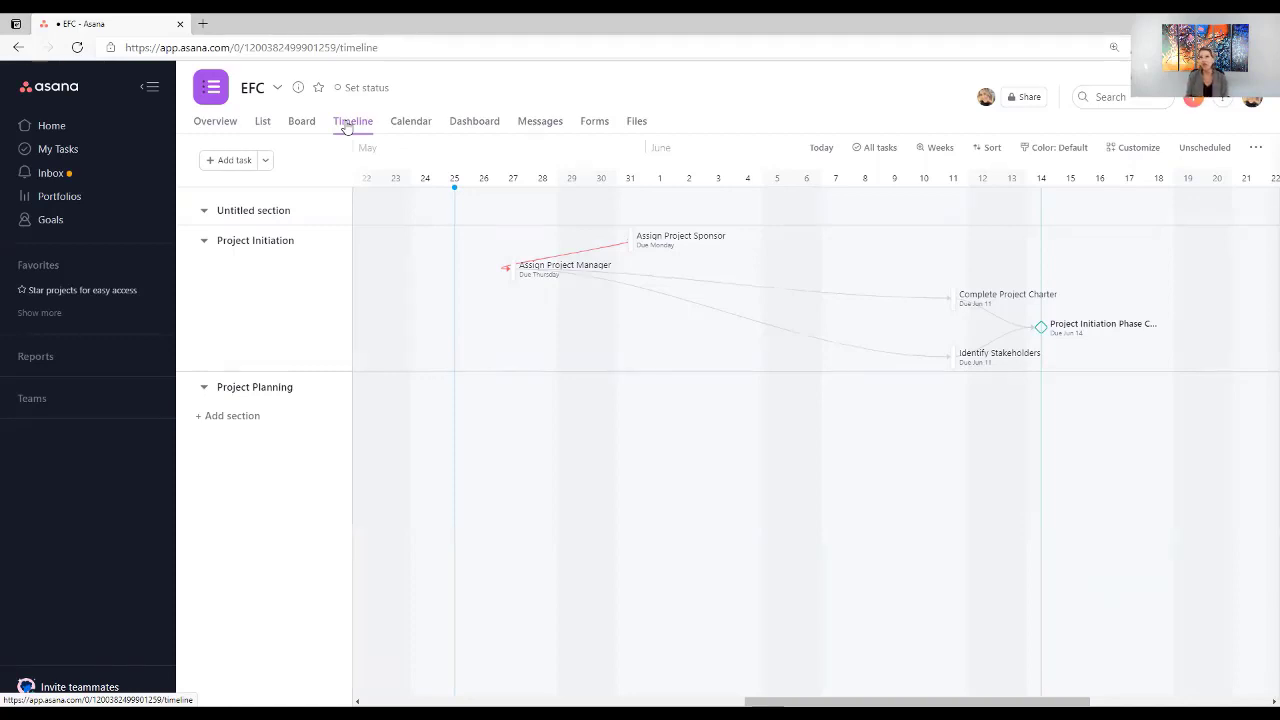
# Rename the board's untitled section to "Project Backlog".
pyautogui.click(300, 128)
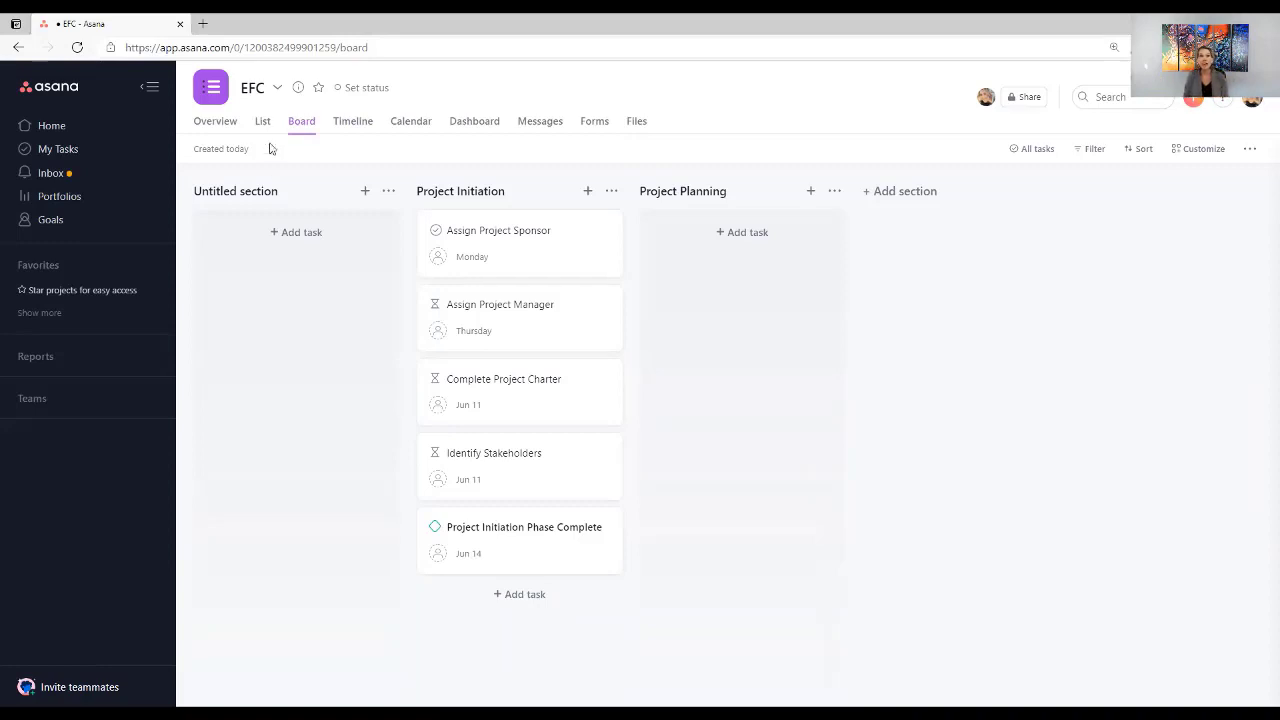
pyautogui.click(246, 191)
pyautogui.moveTo(287, 191); pyautogui.dragTo(204, 190)
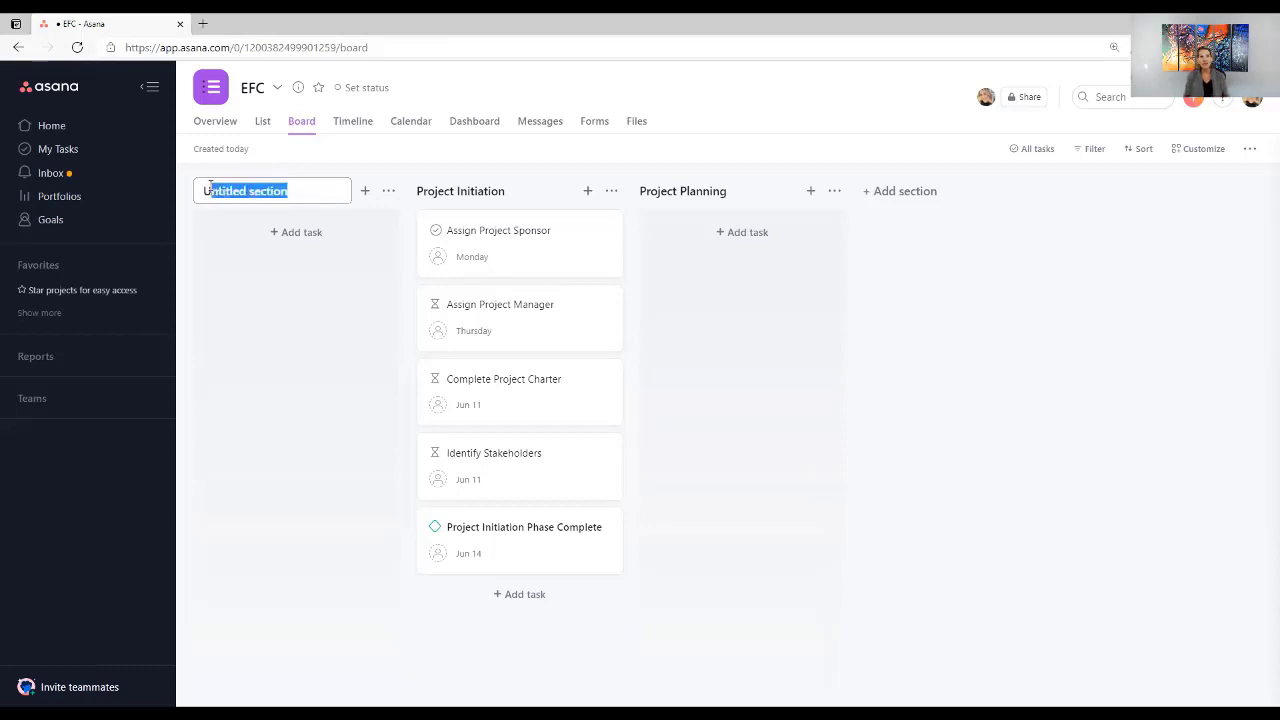
pyautogui.write('Proje')
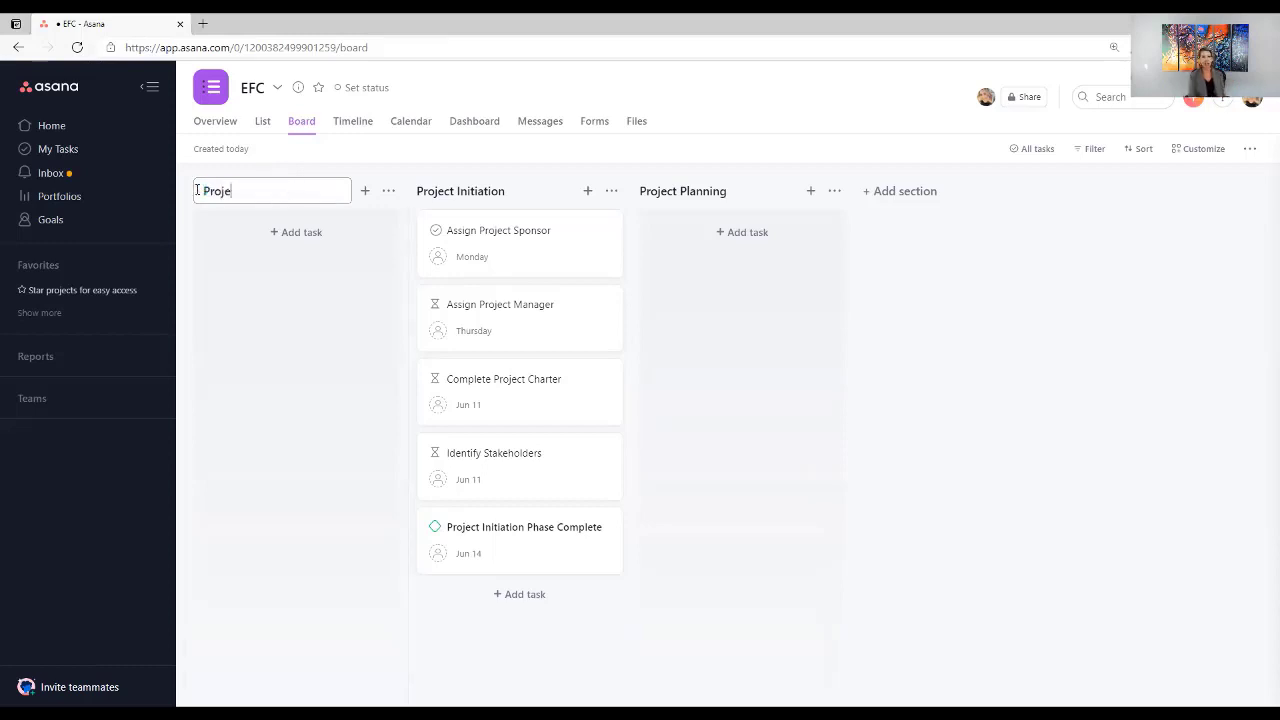
pyautogui.write('ct Backlog')
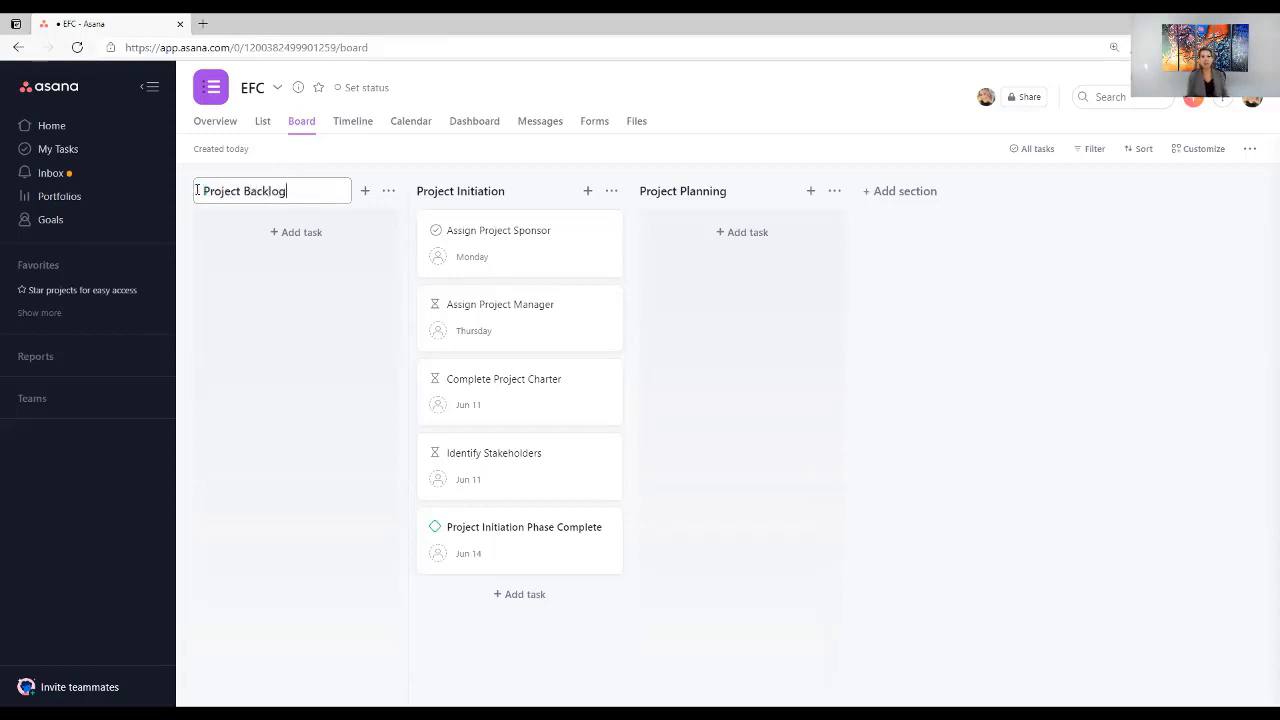
pyautogui.click(285, 312)
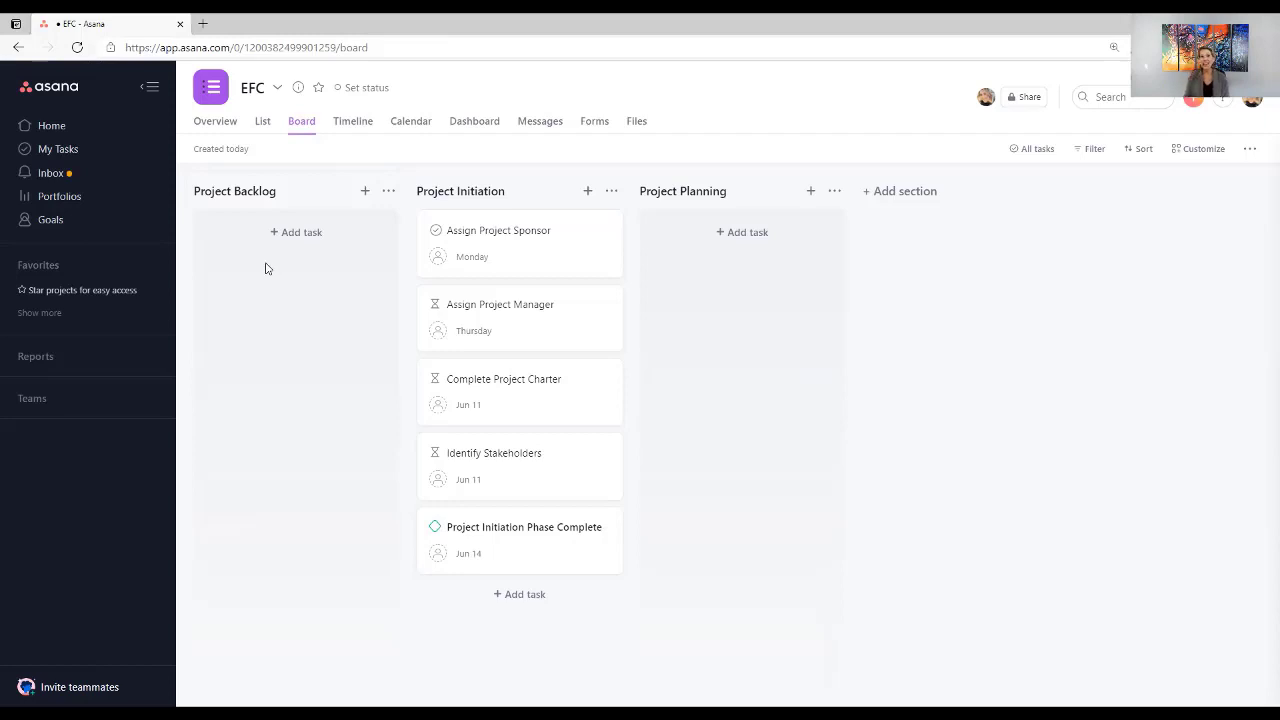
# Examine the project's list, calendar, dashboard charts, messages, forms and files views, and return to the board.
pyautogui.moveTo(563, 257)
pyautogui.mouseDown()
pyautogui.moveTo(791, 254)
pyautogui.moveTo(554, 249)
pyautogui.mouseUp()
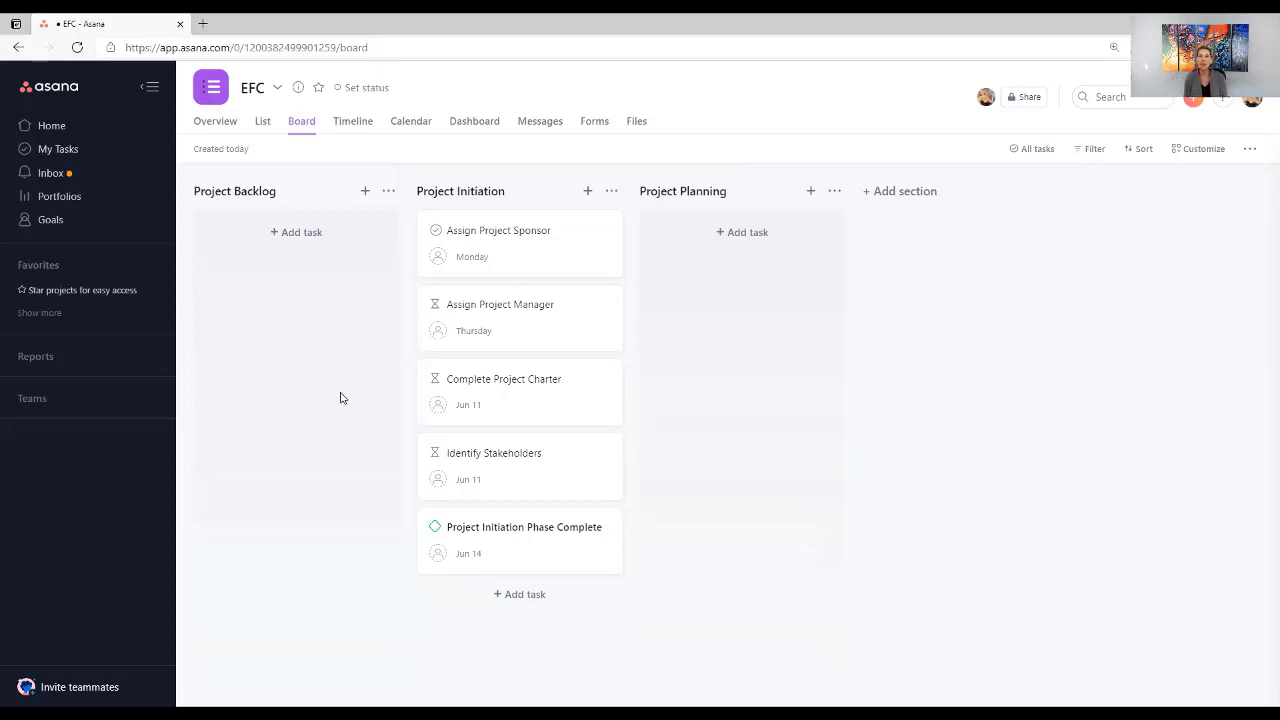
pyautogui.click(265, 124)
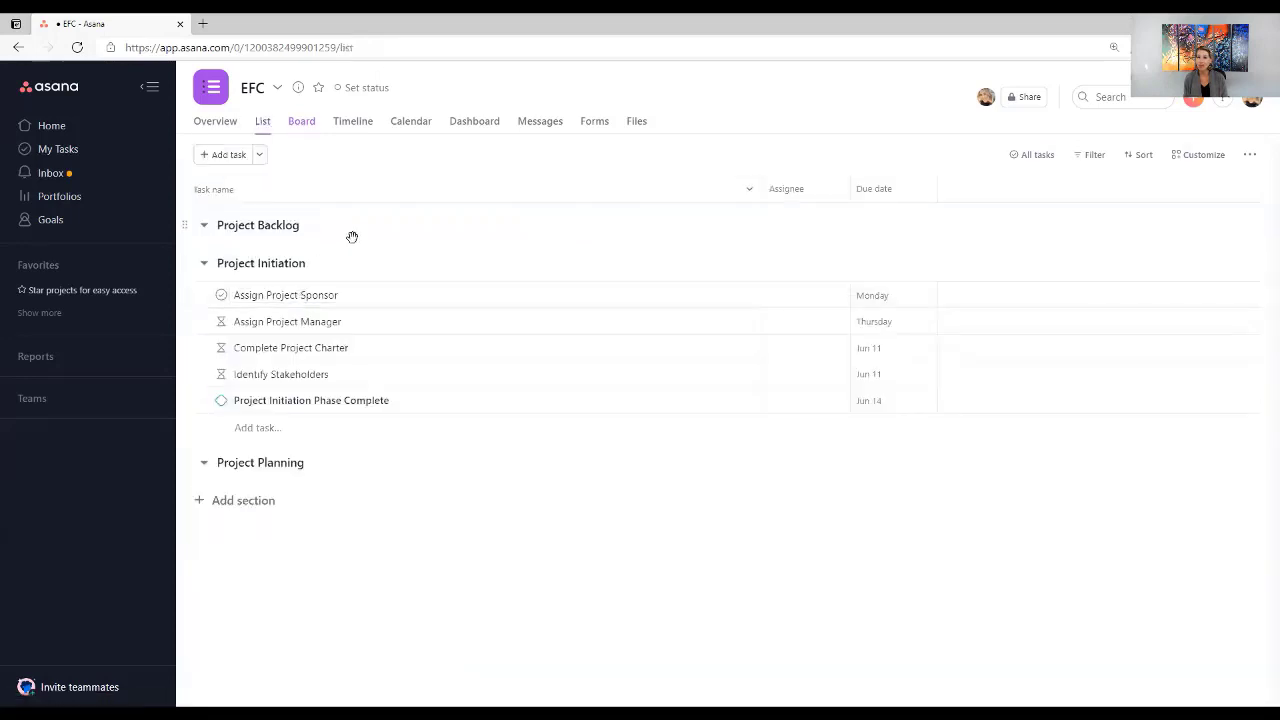
pyautogui.click(408, 124)
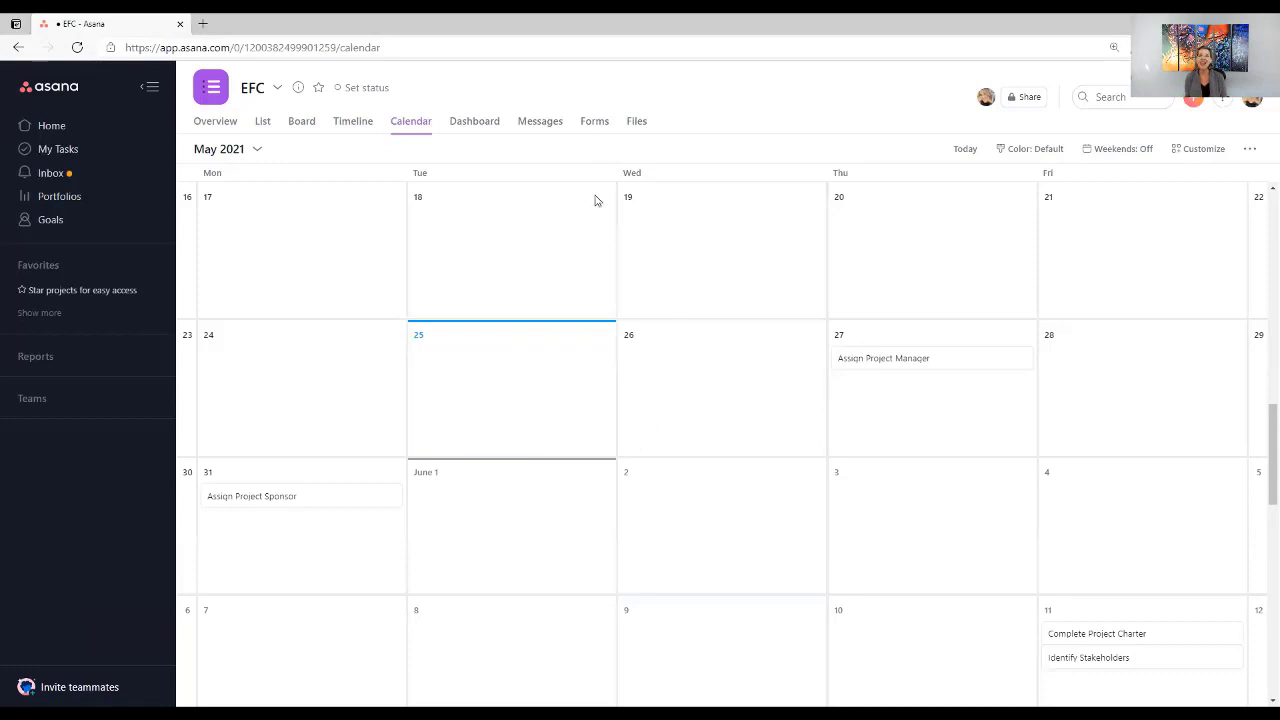
pyautogui.click(477, 131)
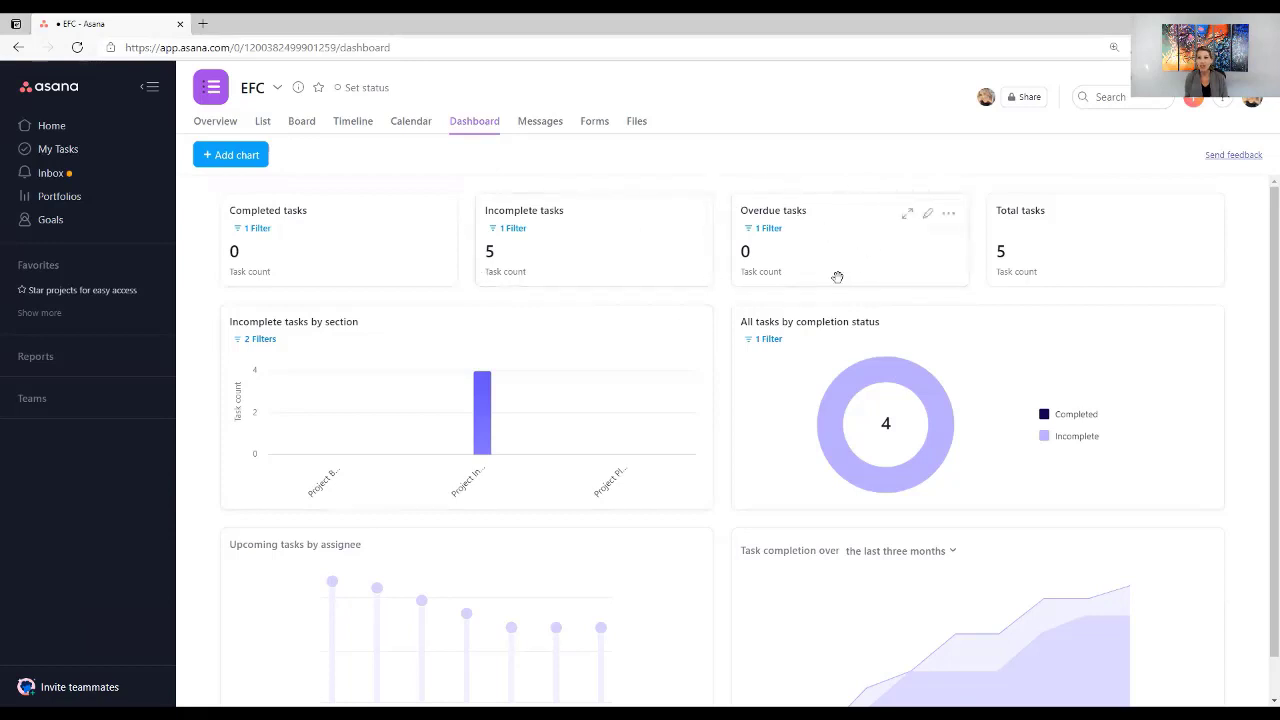
pyautogui.scroll(-1, 965, 305)
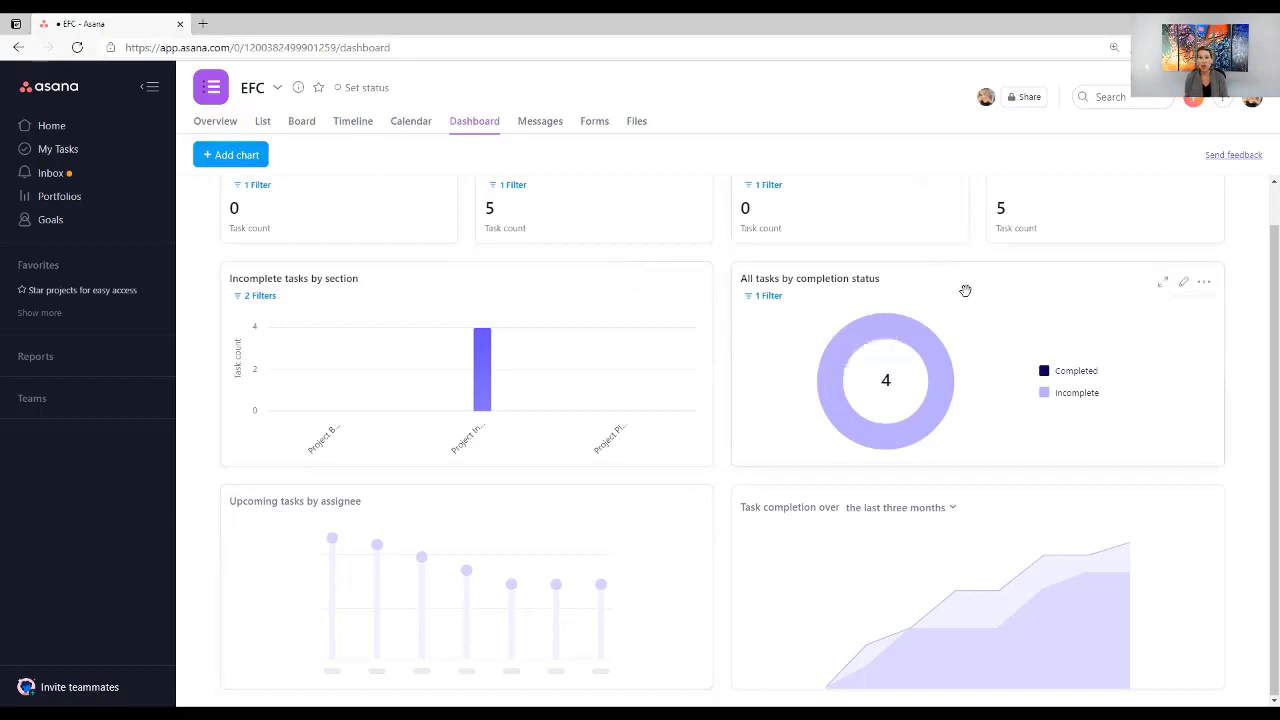
pyautogui.scroll(1, 965, 291)
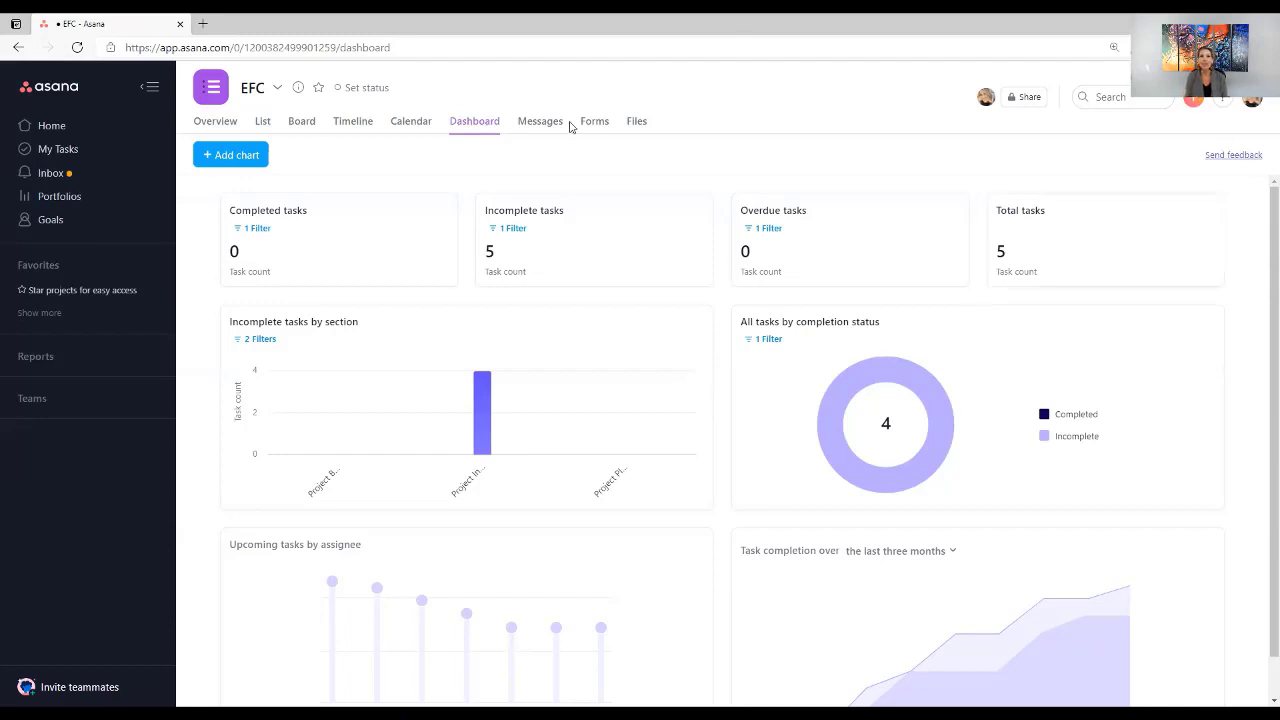
pyautogui.click(539, 124)
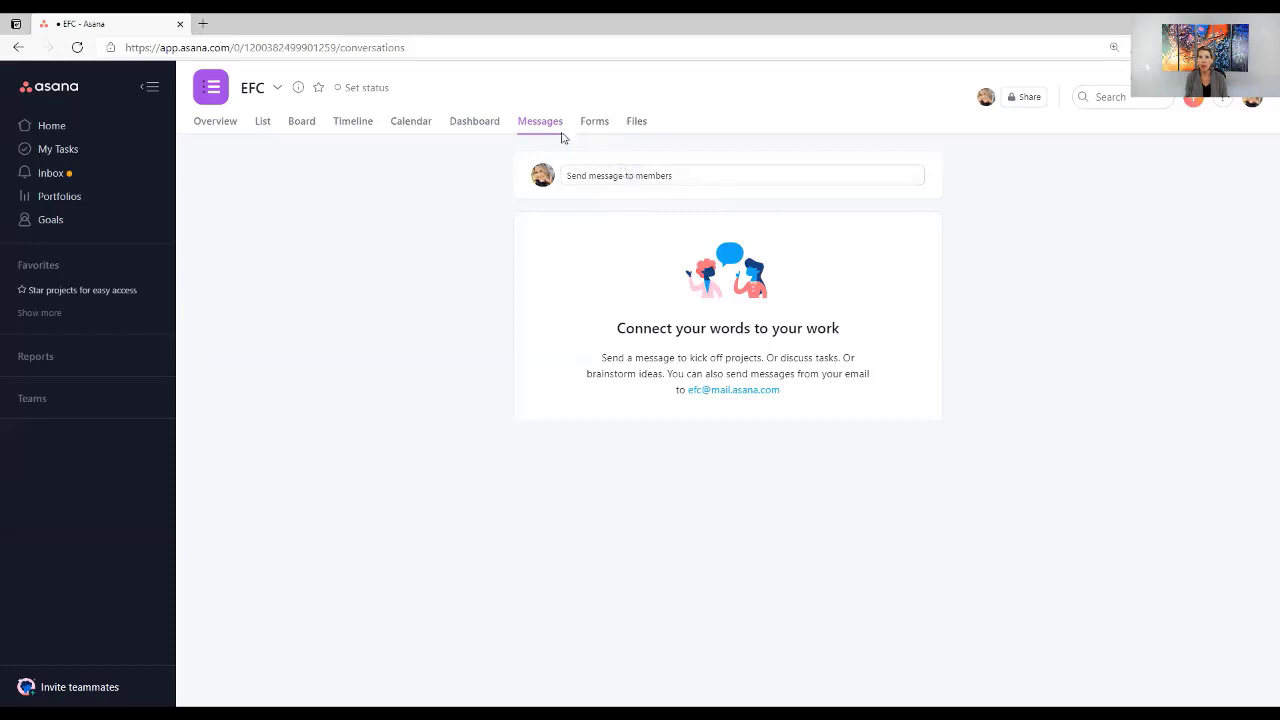
pyautogui.click(599, 127)
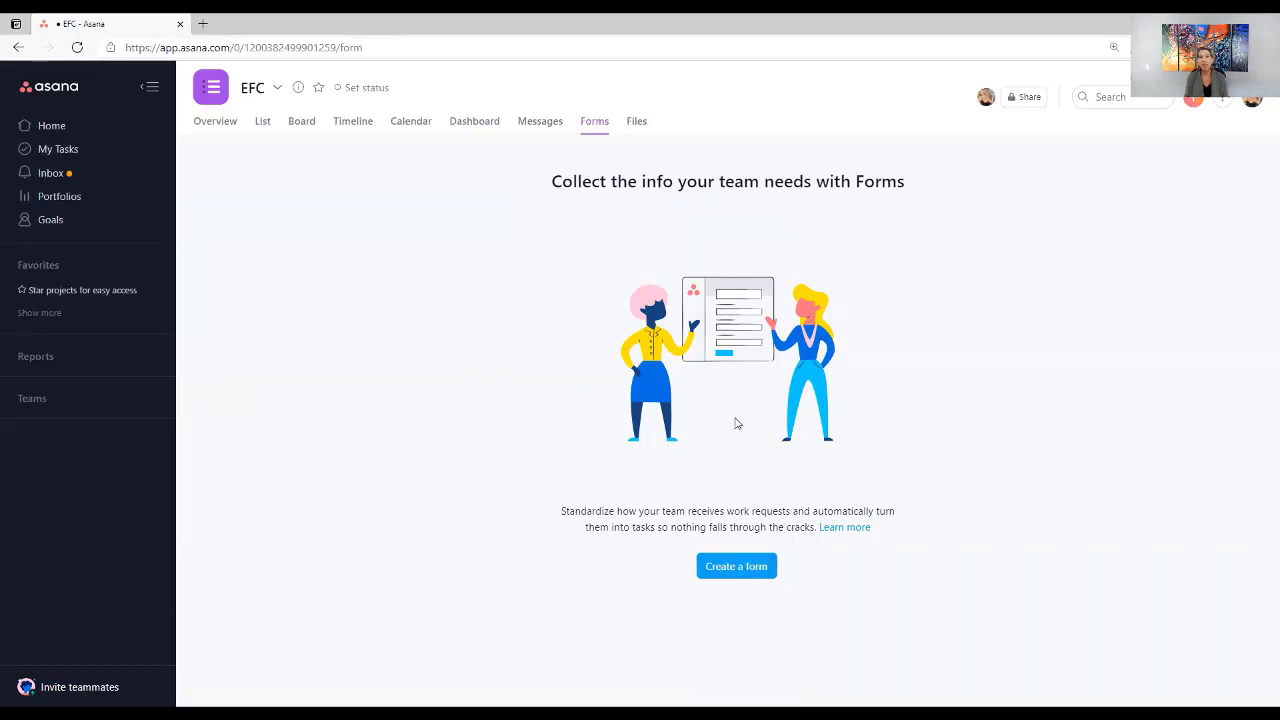
pyautogui.click(635, 124)
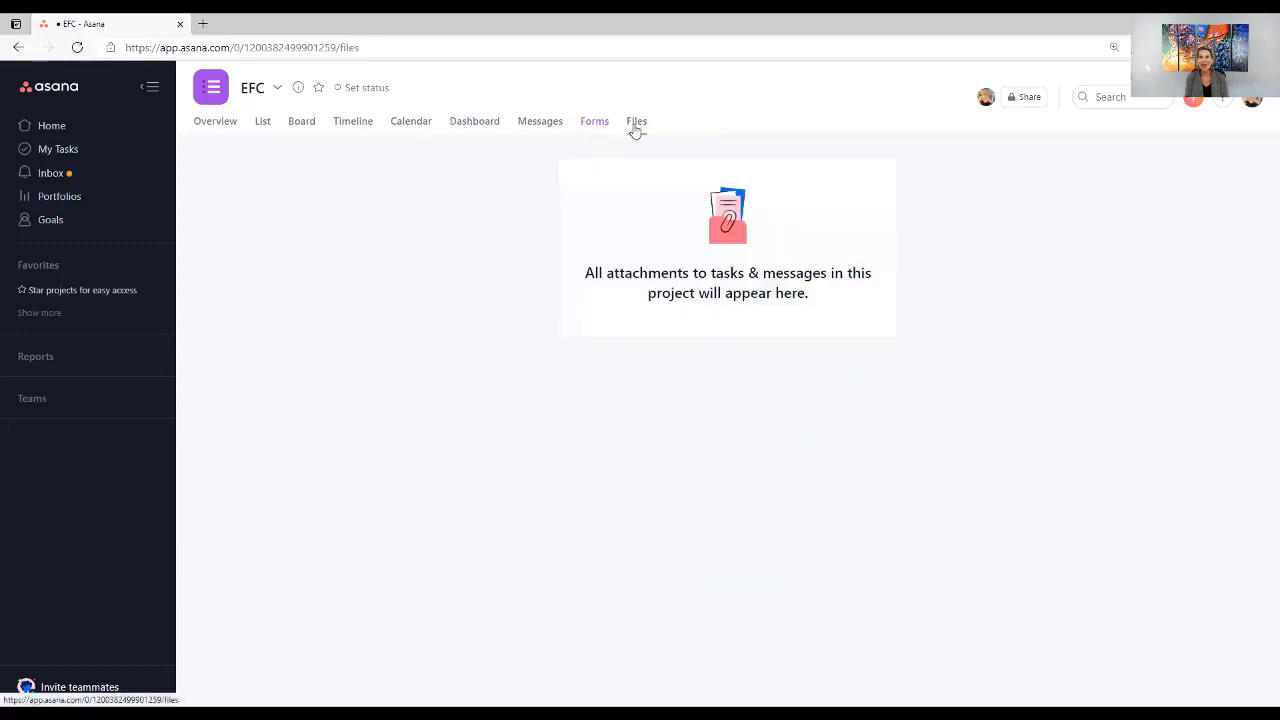
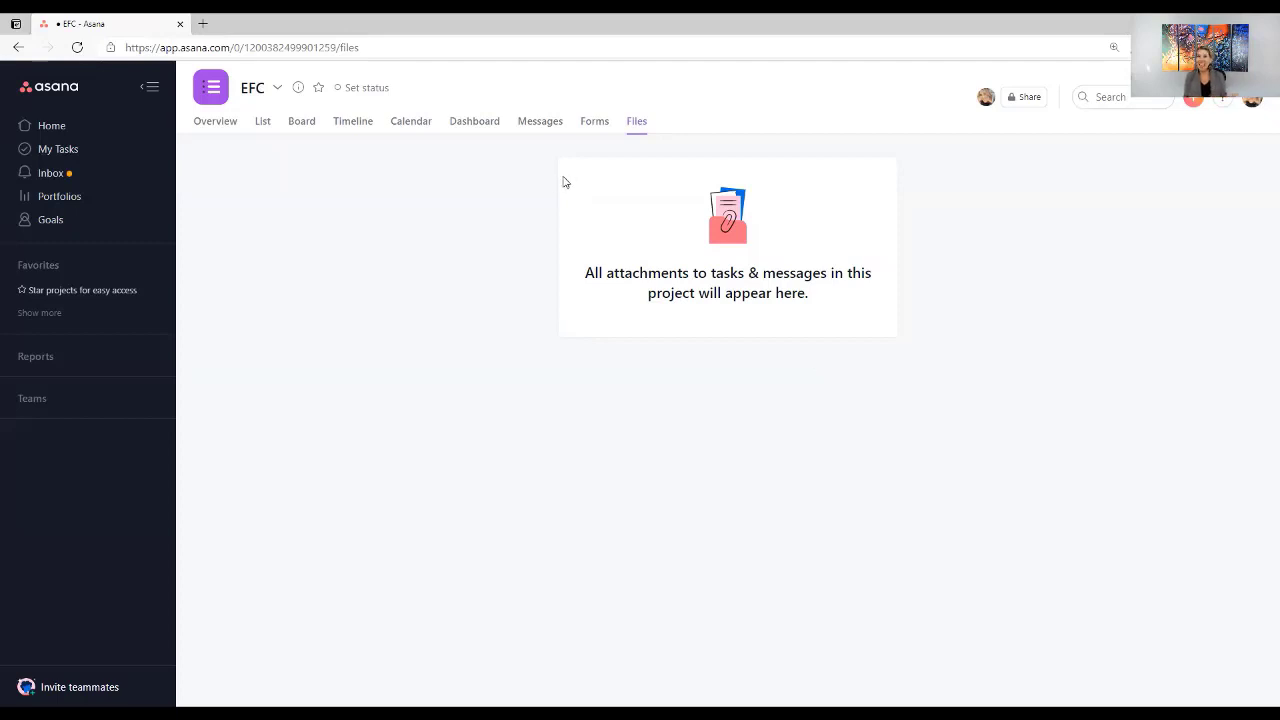
pyautogui.click(302, 124)
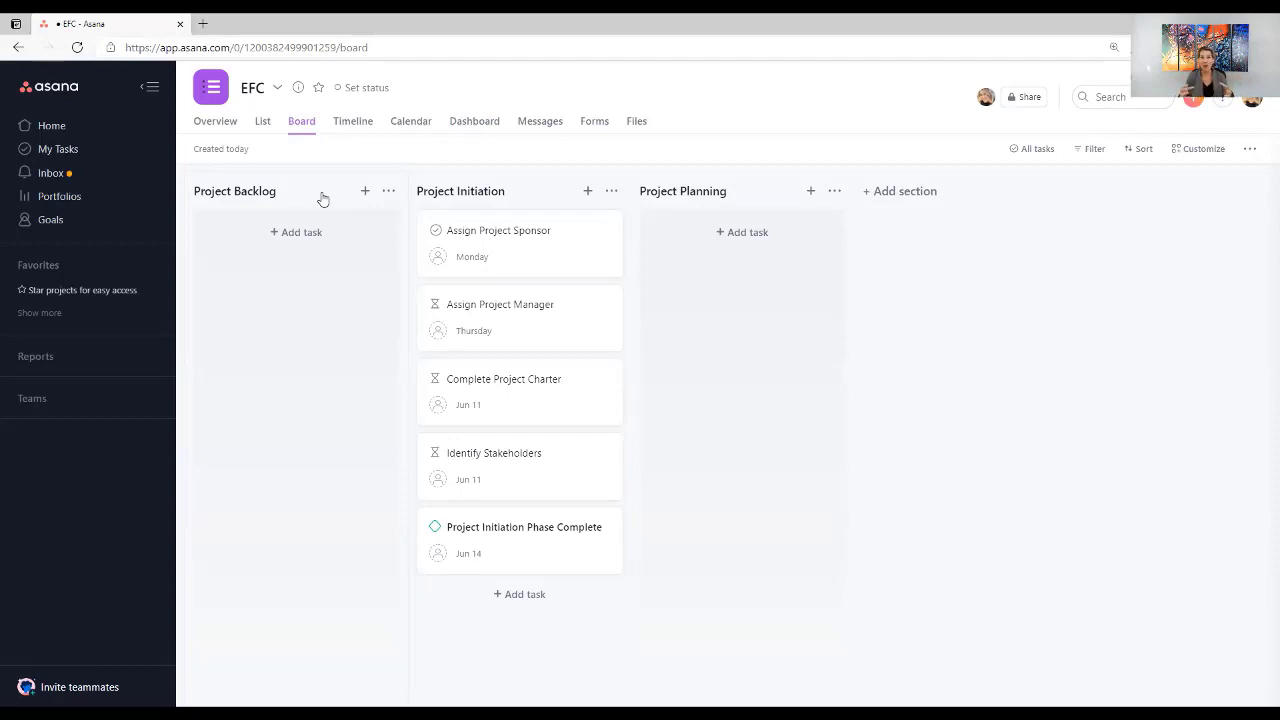
# Open the sharing settings from the project overview's roles area and copy the project's invite link.
pyautogui.click(222, 122)
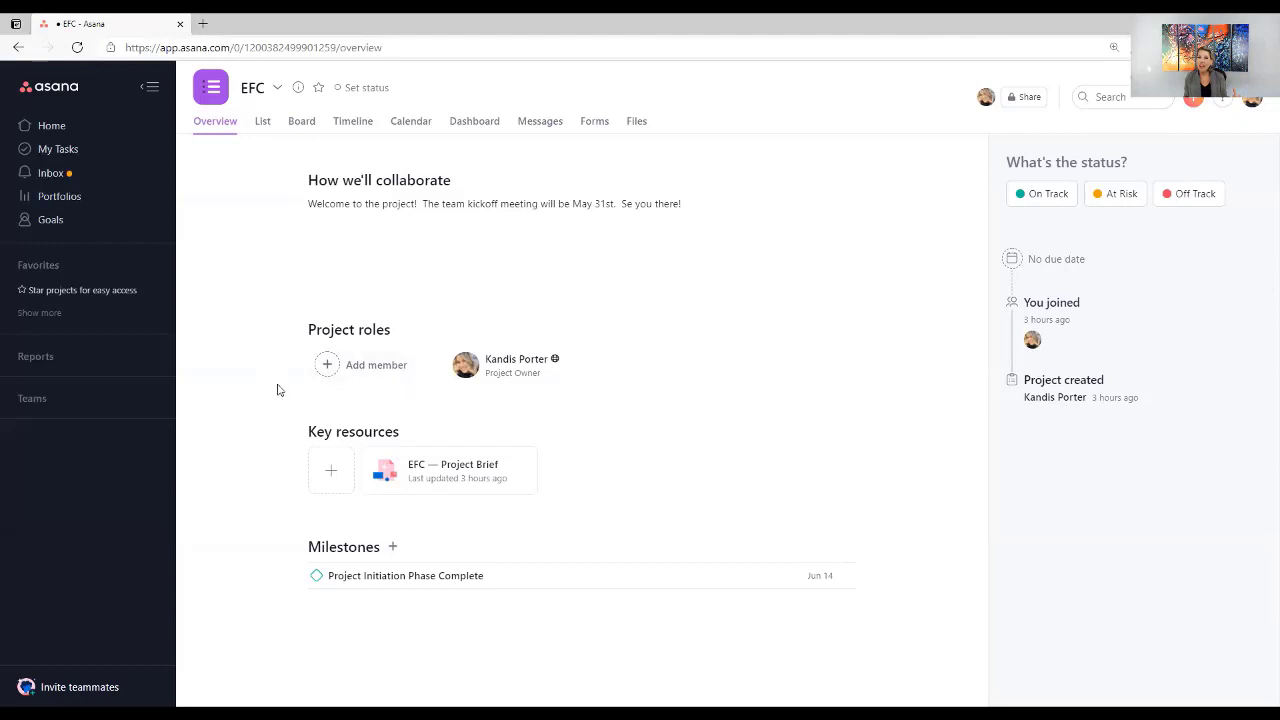
pyautogui.click(325, 365)
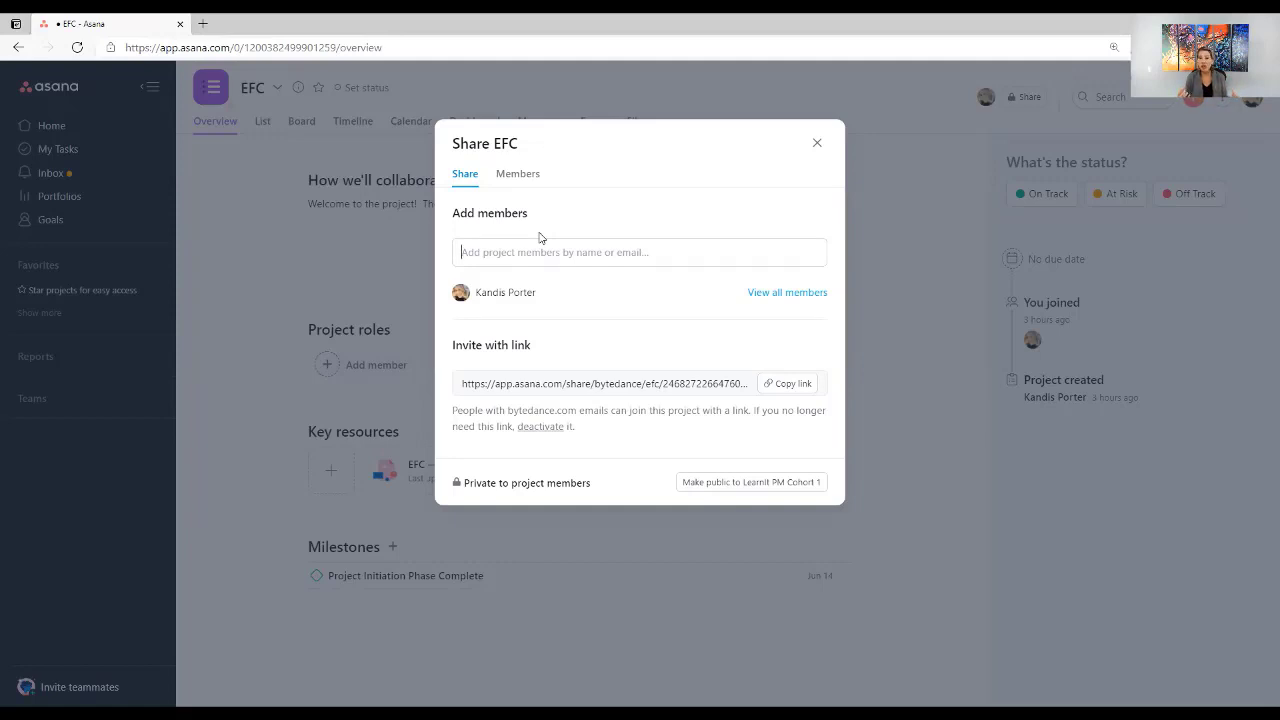
pyautogui.click(796, 386)
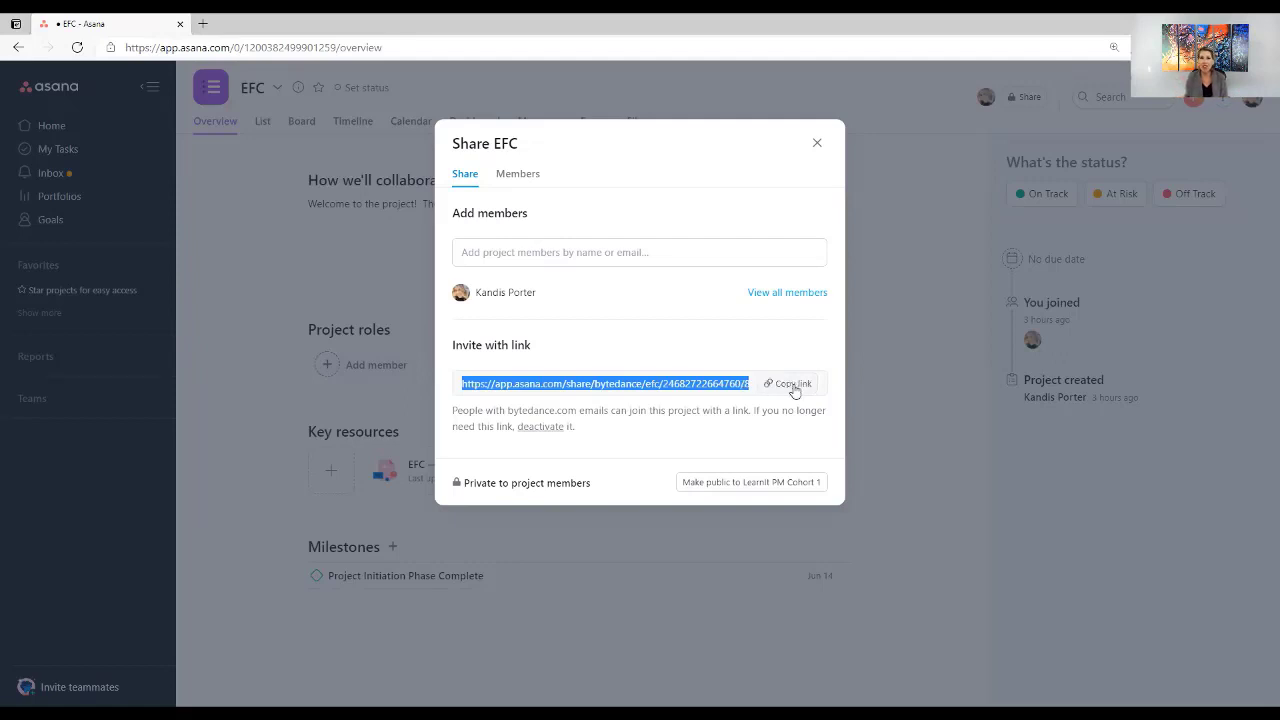
# Examine the project's member list, the owner's role options and the permission options for task collaborators.
pyautogui.click(519, 175)
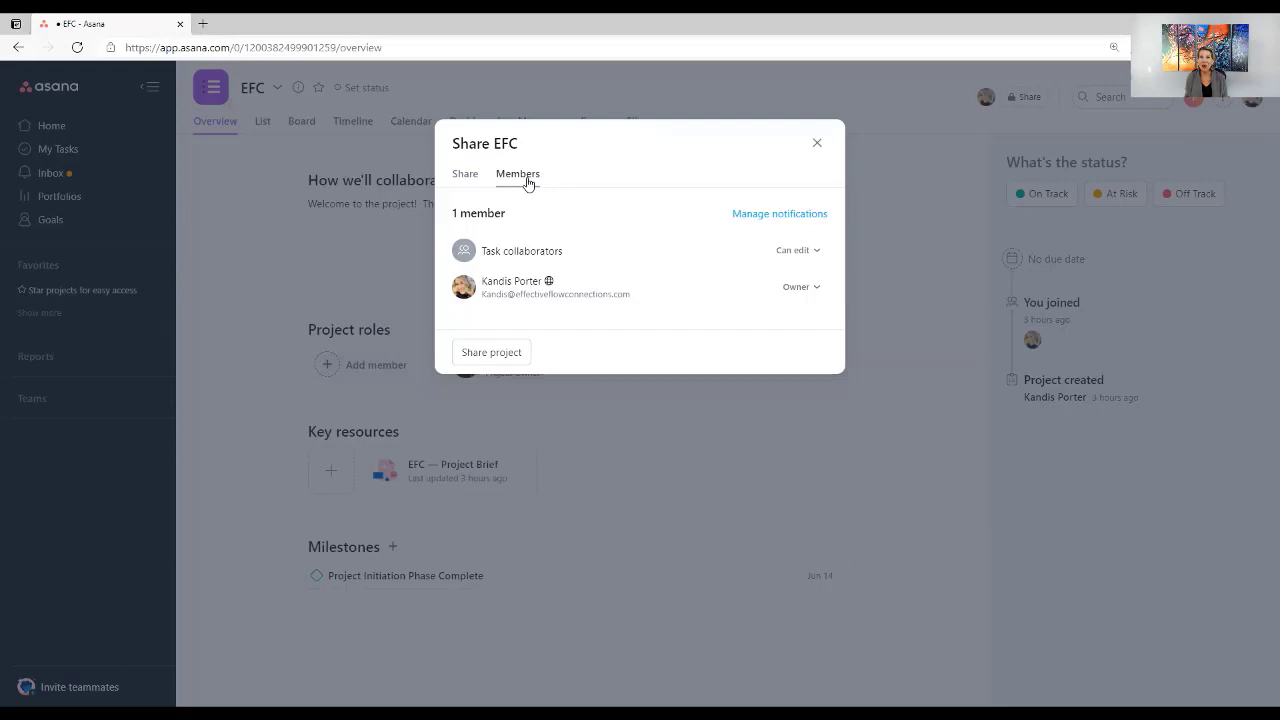
pyautogui.click(818, 288)
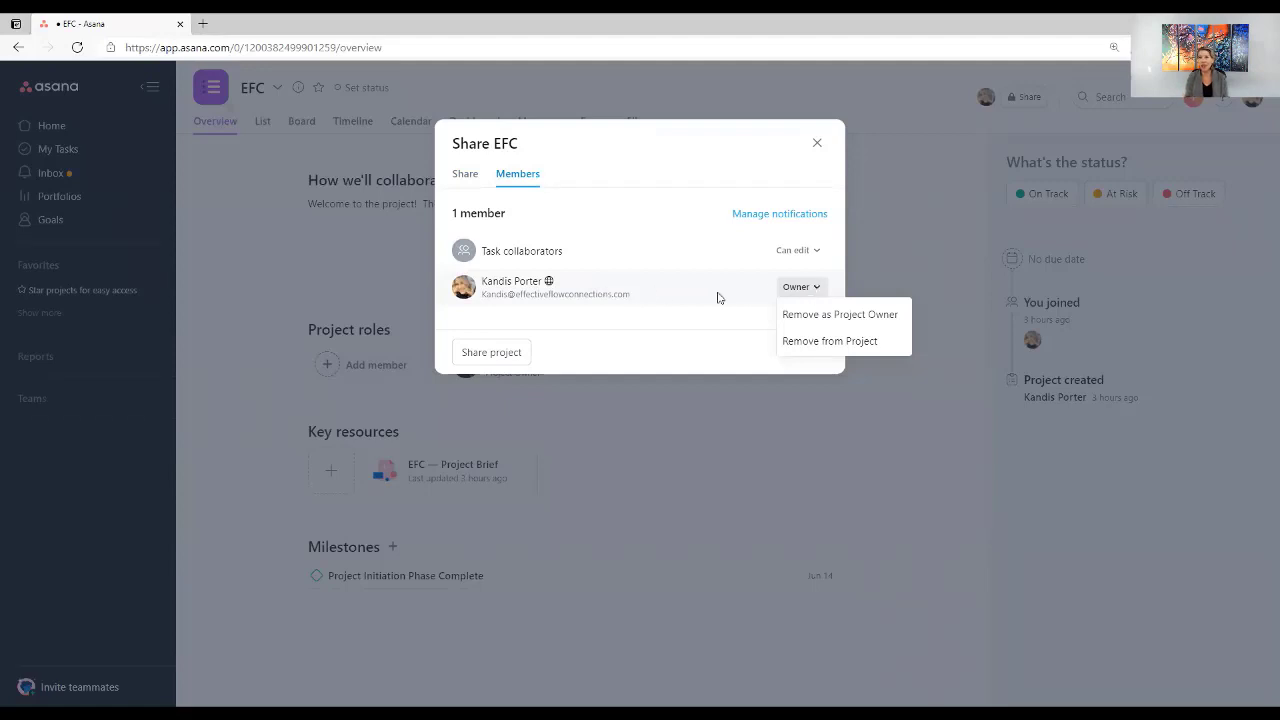
pyautogui.click(816, 251)
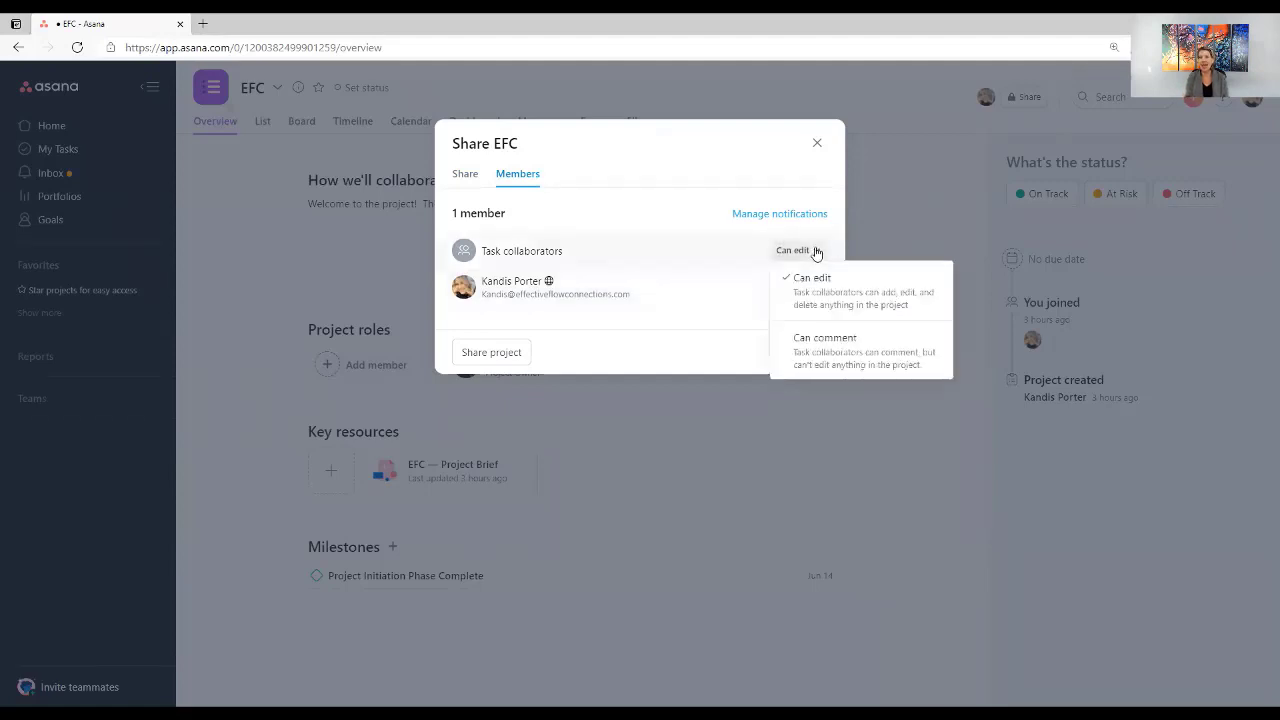